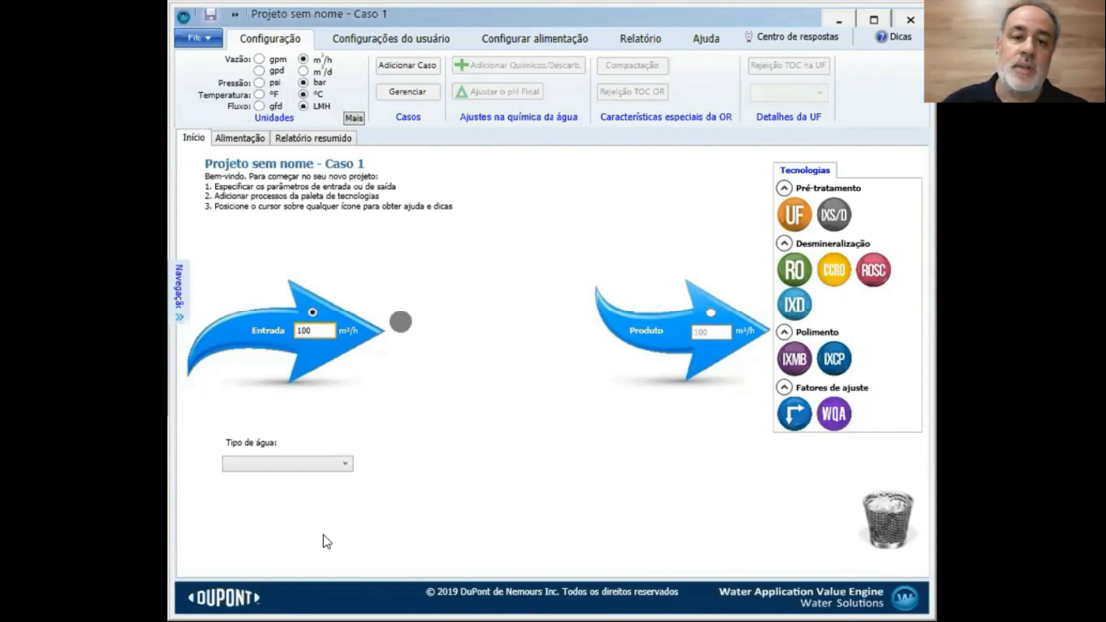
# Open Informações do usuário from the user settings and keep Portuguese as the interface language
pyautogui.click(370, 39)
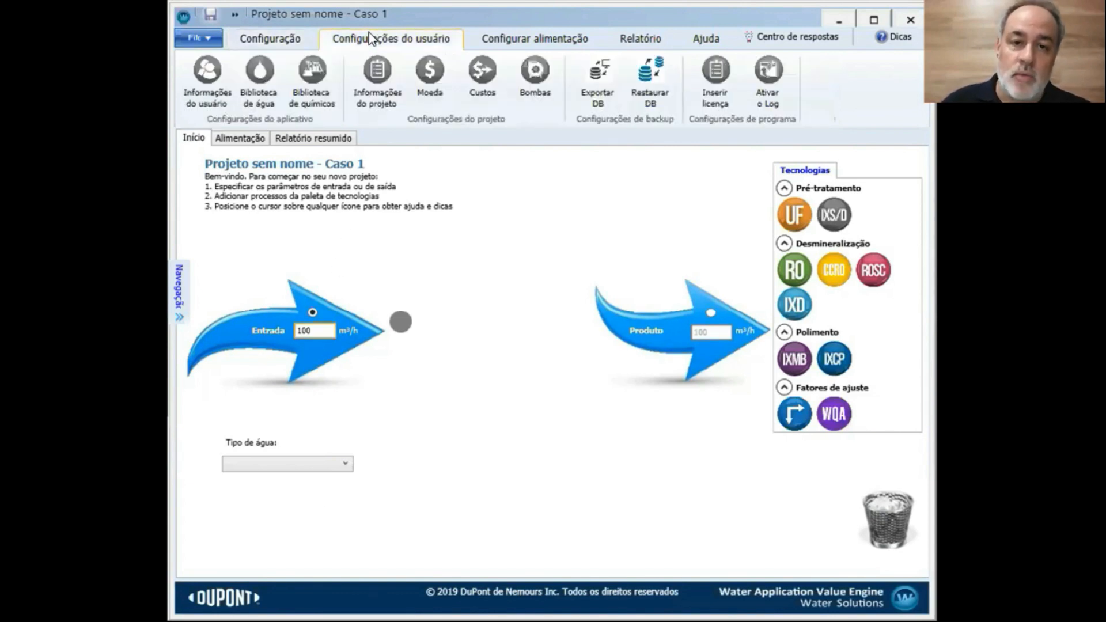
pyautogui.click(199, 92)
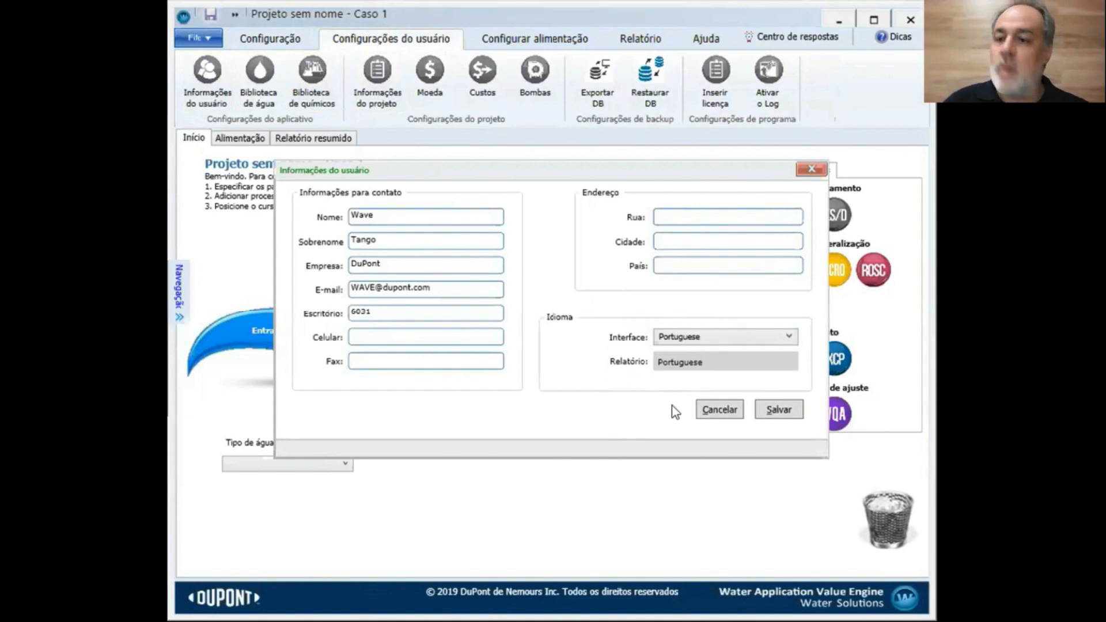
pyautogui.click(787, 338)
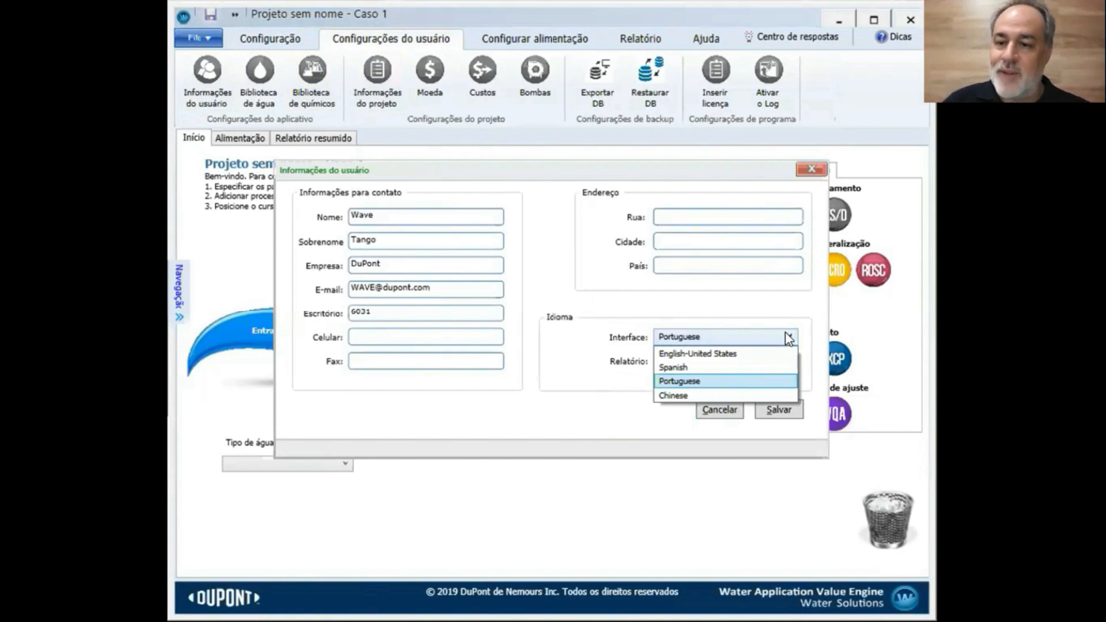
pyautogui.click(789, 339)
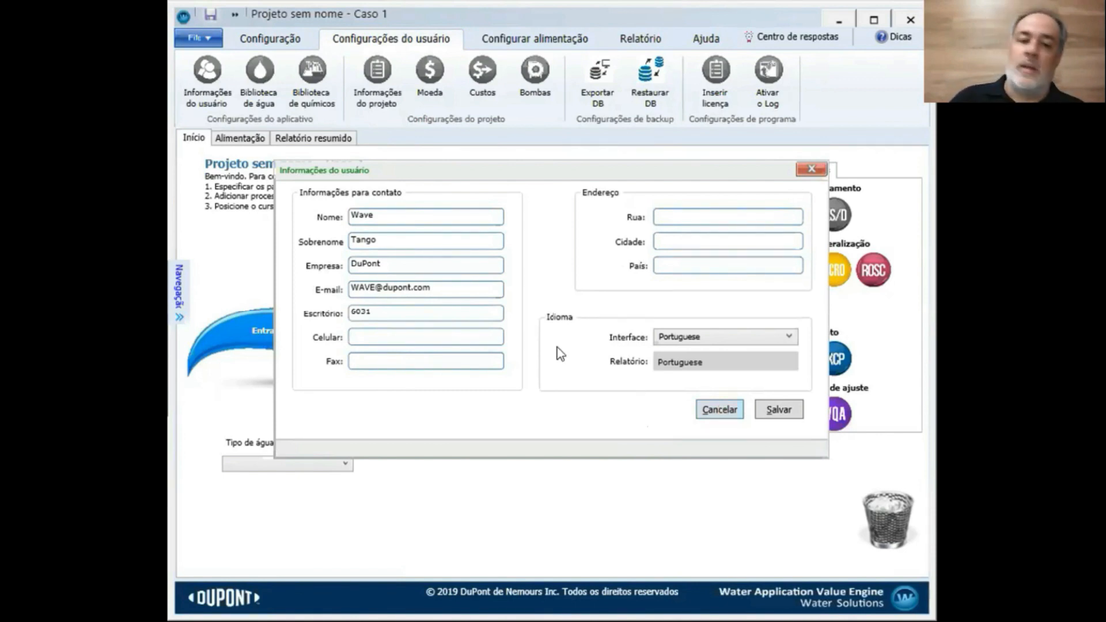
# Replace the sample first name, surname and company with the user's own details
pyautogui.moveTo(384, 215); pyautogui.dragTo(343, 222)
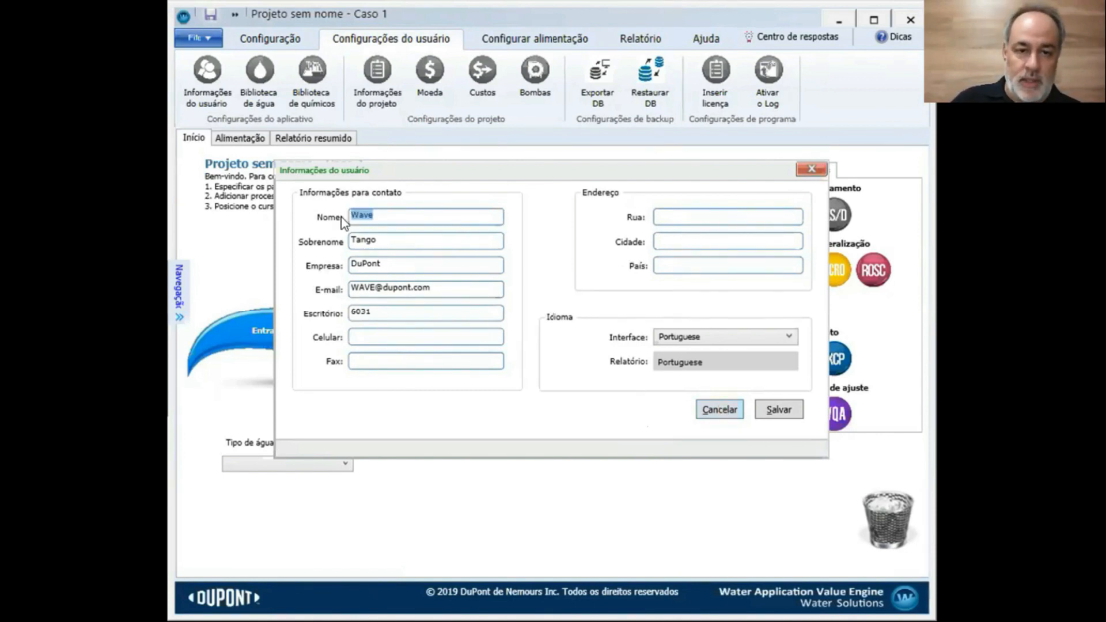
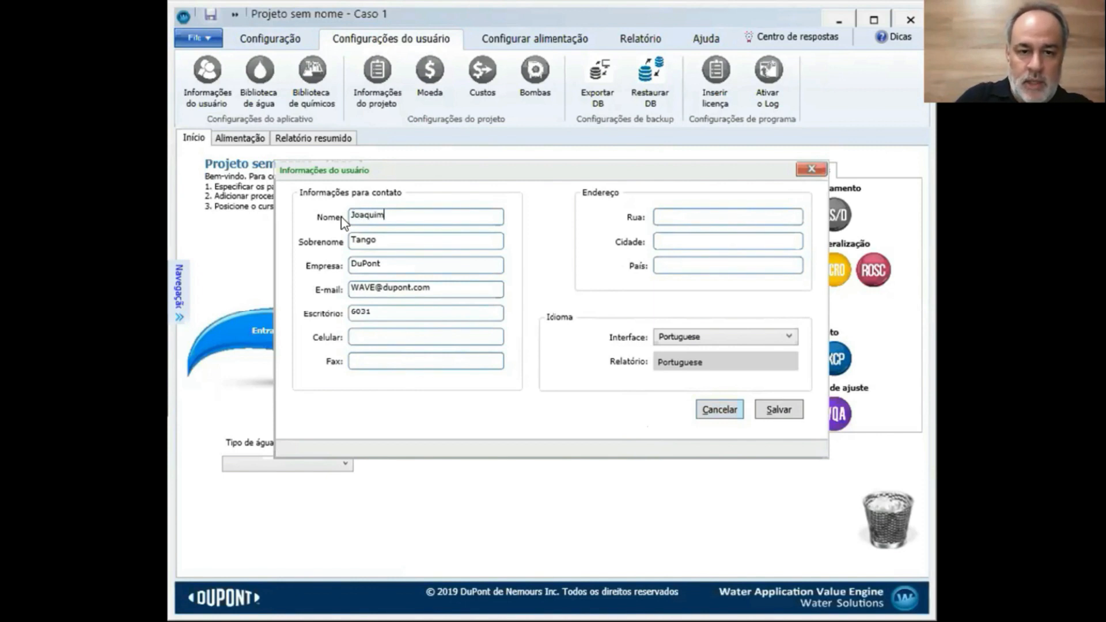
pyautogui.moveTo(383, 238); pyautogui.dragTo(337, 248)
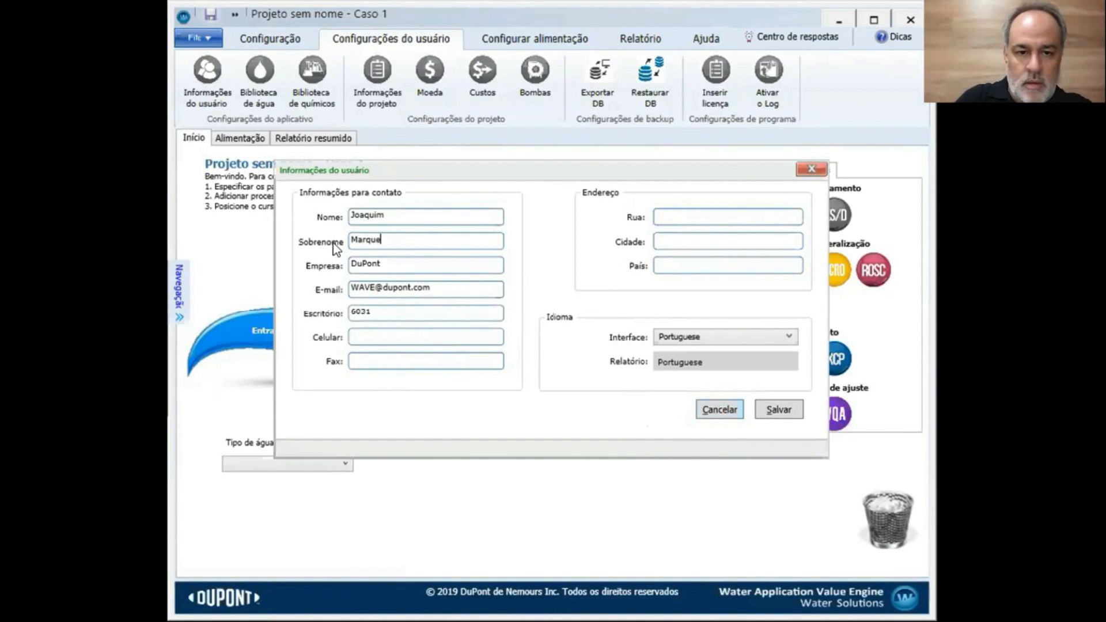
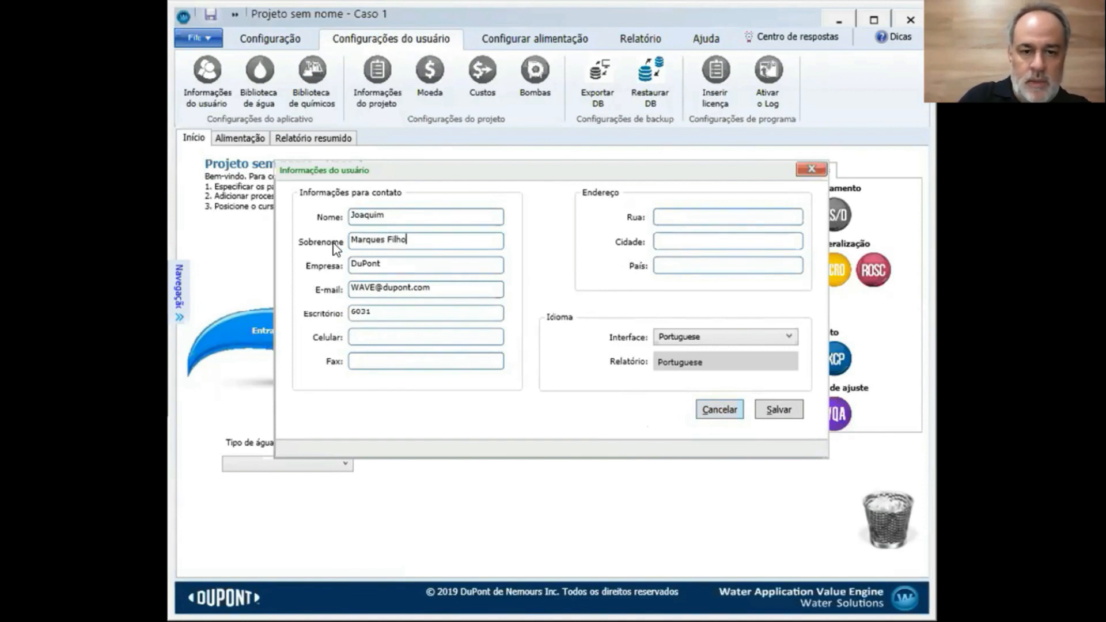
pyautogui.moveTo(394, 263); pyautogui.dragTo(340, 271)
pyautogui.write('Água Engenharia')
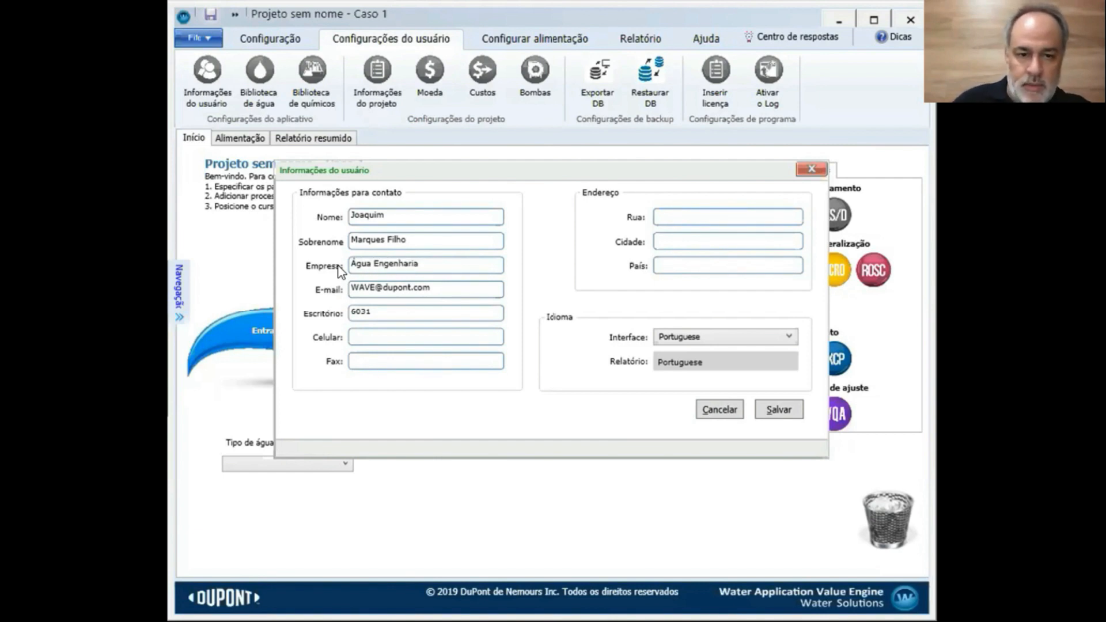
# Replace the sample e-mail with the user's company e-mail address and clear the office field
pyautogui.moveTo(443, 294); pyautogui.dragTo(314, 291)
pyautogui.press('BackSpace')
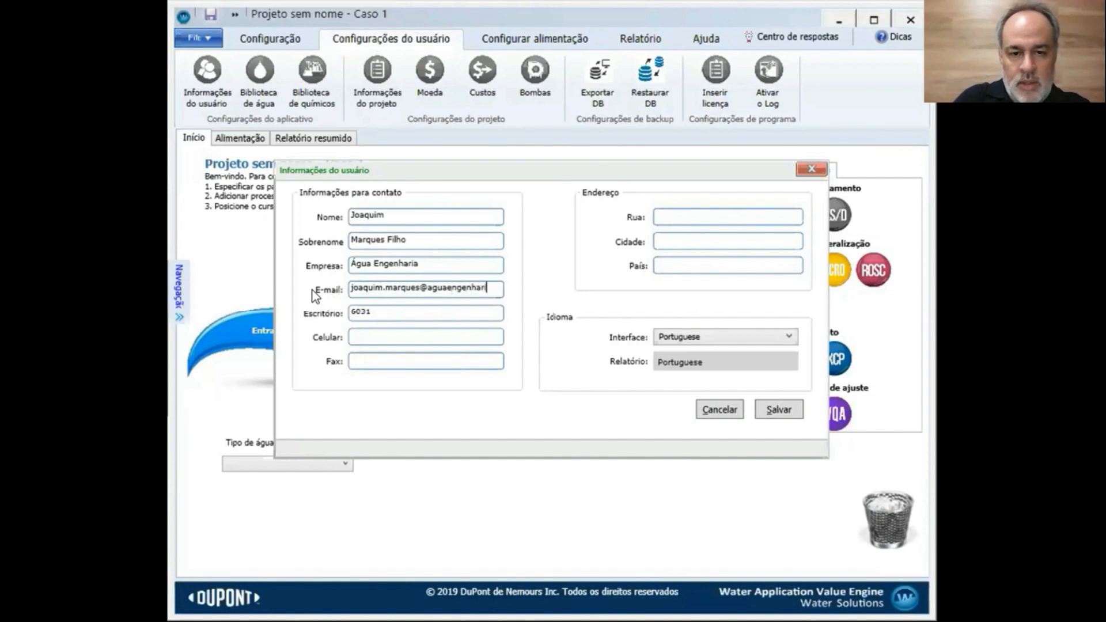
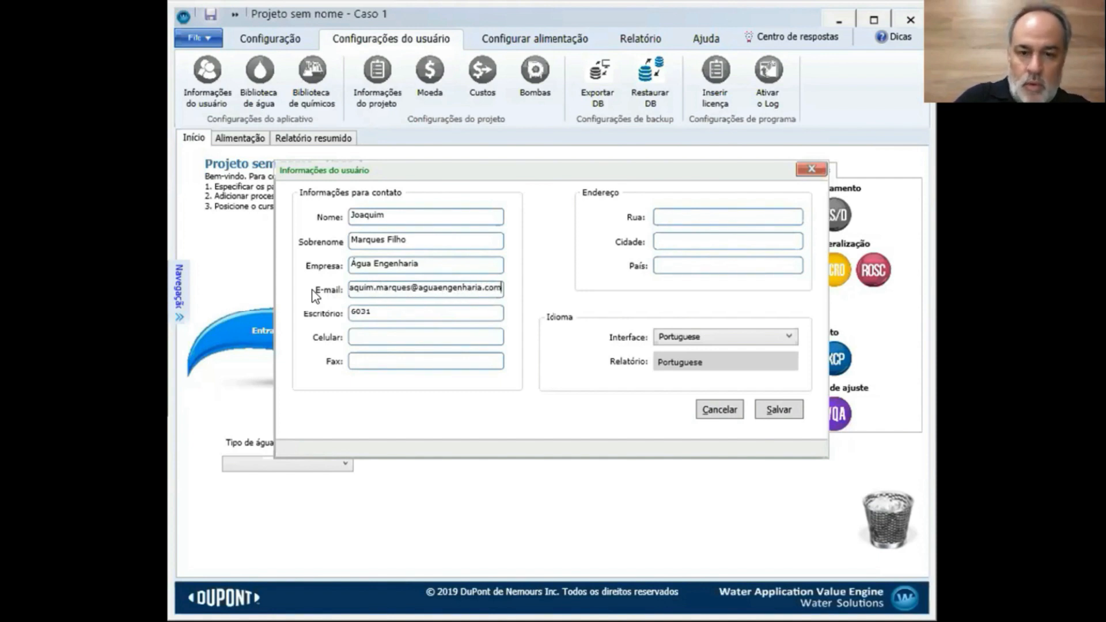
pyautogui.press('Tab')
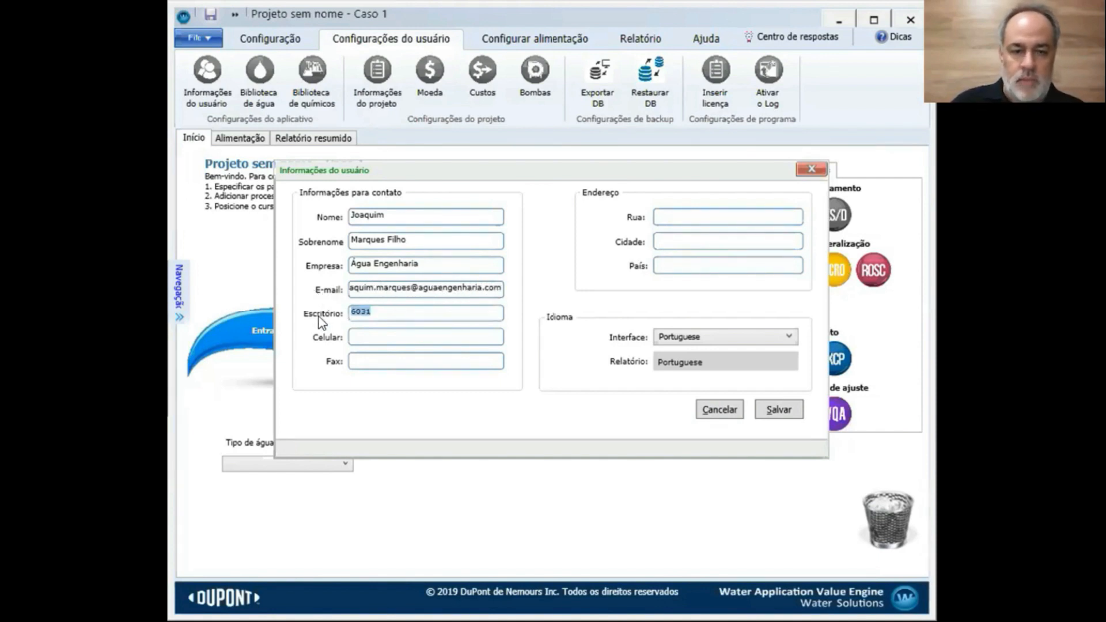
pyautogui.press('BackSpace')
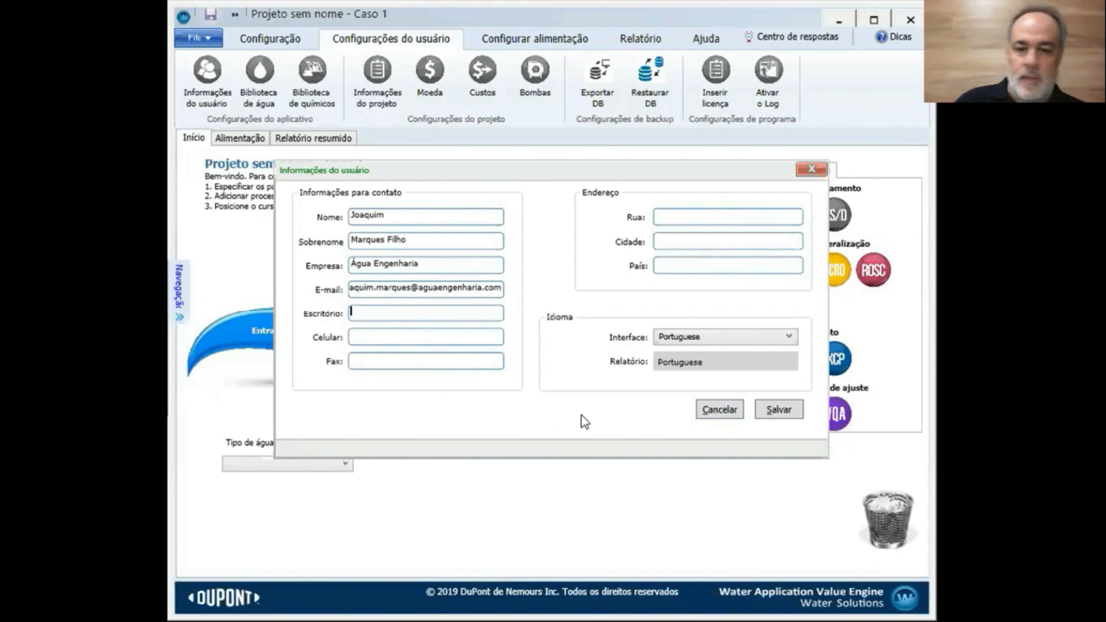
# Save the contact form, then base the design on product flow set to 20 m³/h
pyautogui.click(779, 410)
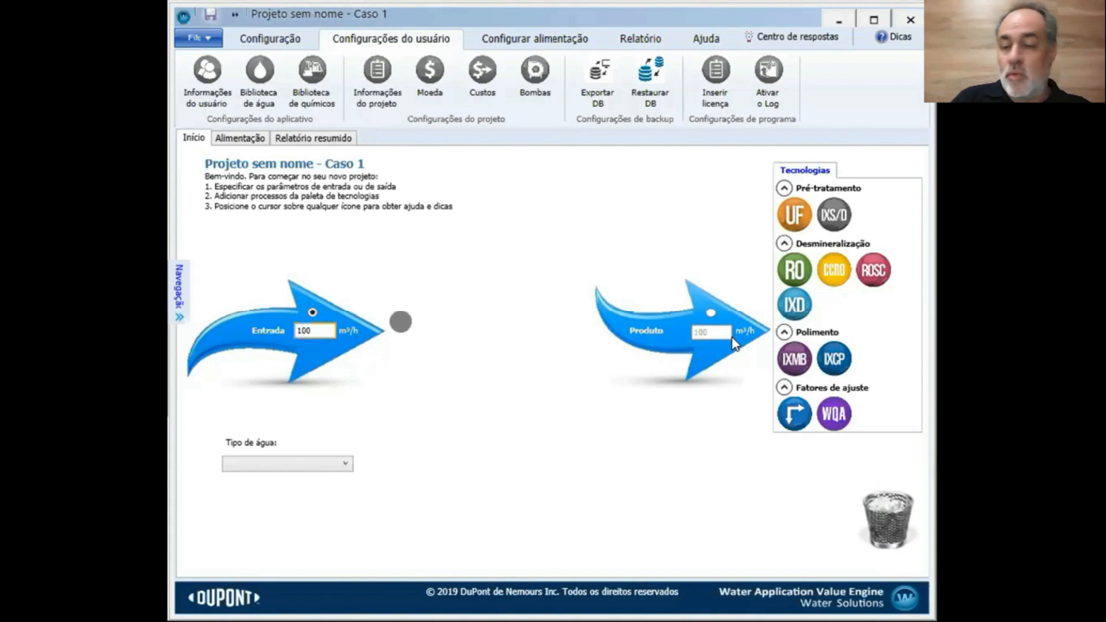
pyautogui.click(711, 312)
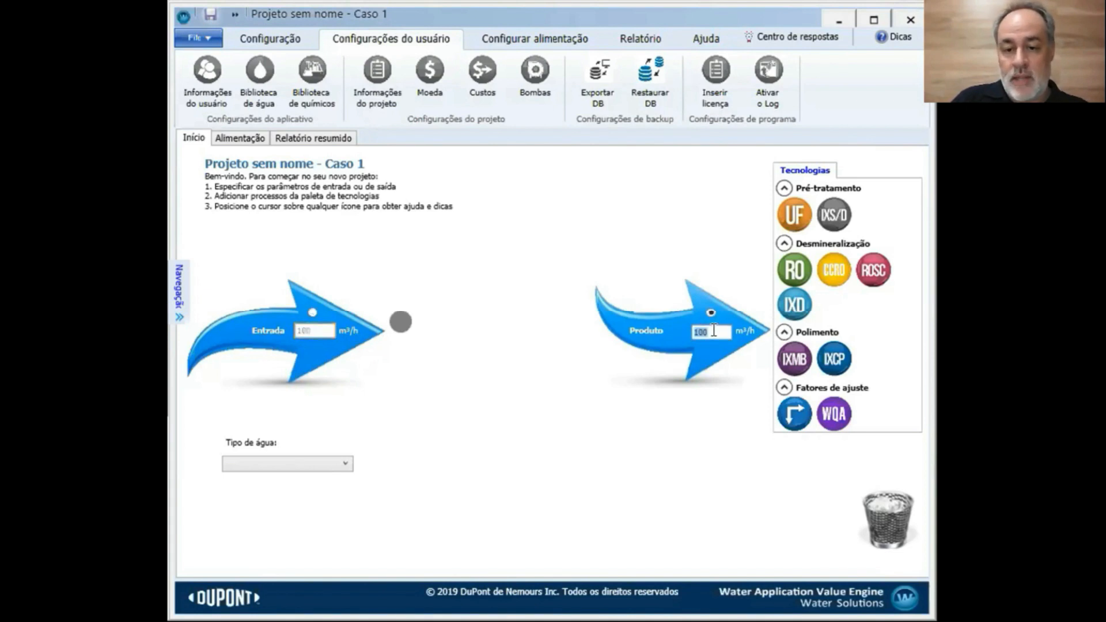
pyautogui.press('BackSpace')
pyautogui.press('BackSpace')
pyautogui.press('BackSpace')
pyautogui.write('20')
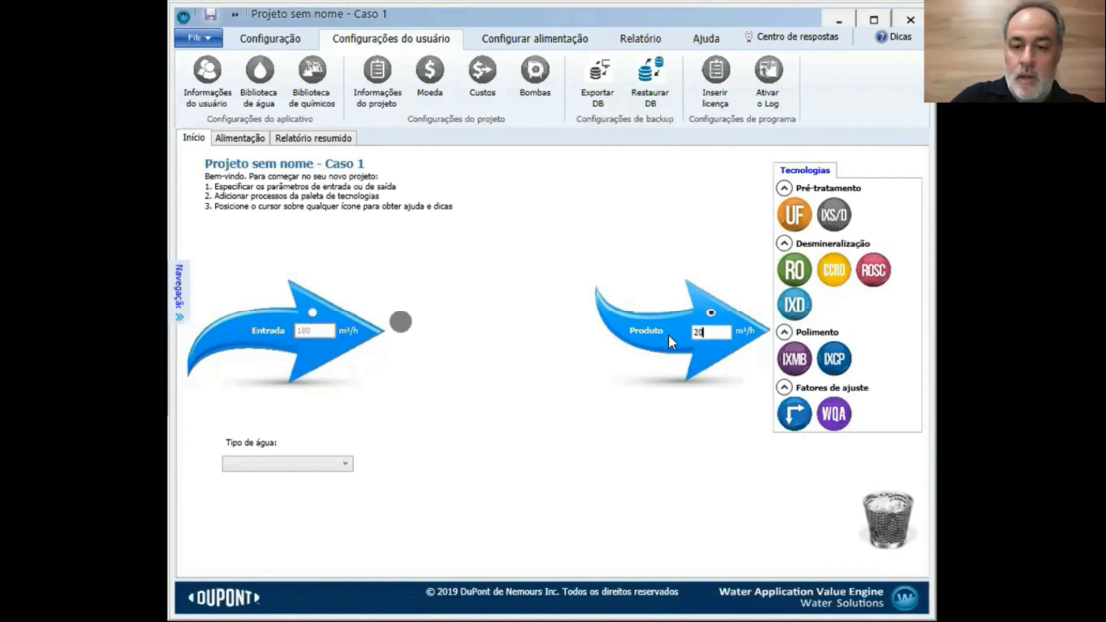
pyautogui.press('Return')
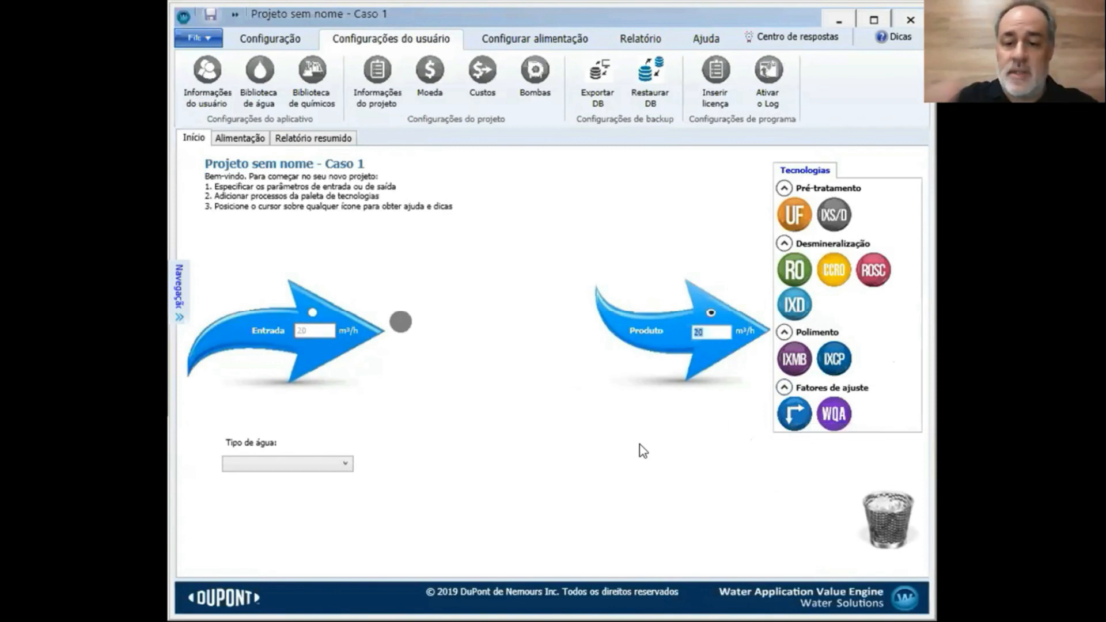
# Choose Água de poço as the water type and open the Alimentação page for Corrente 1
pyautogui.click(344, 464)
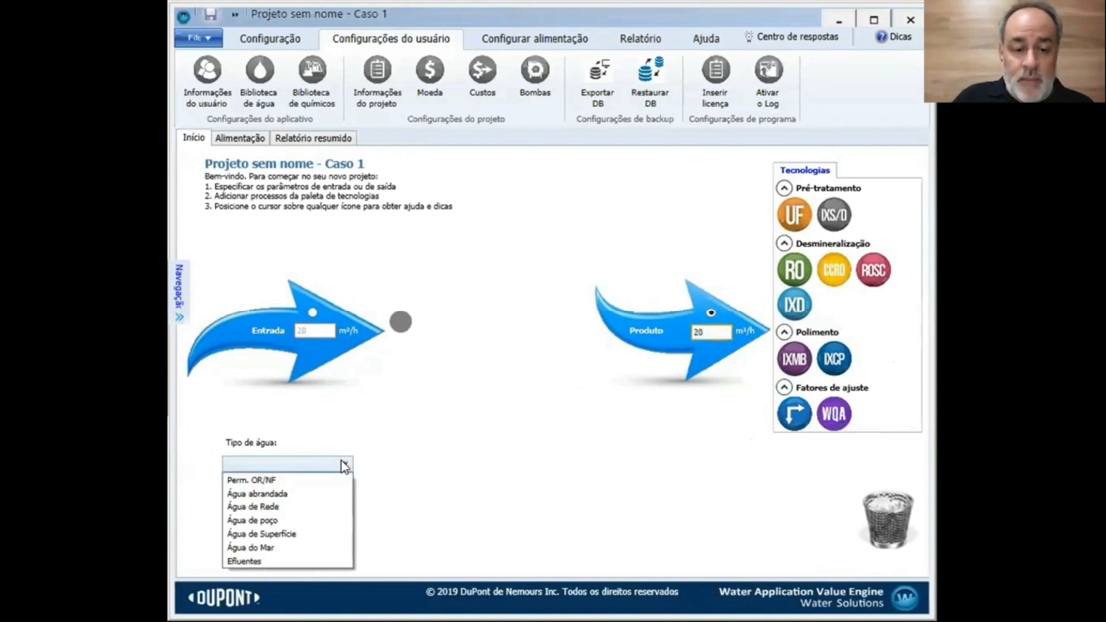
pyautogui.click(292, 521)
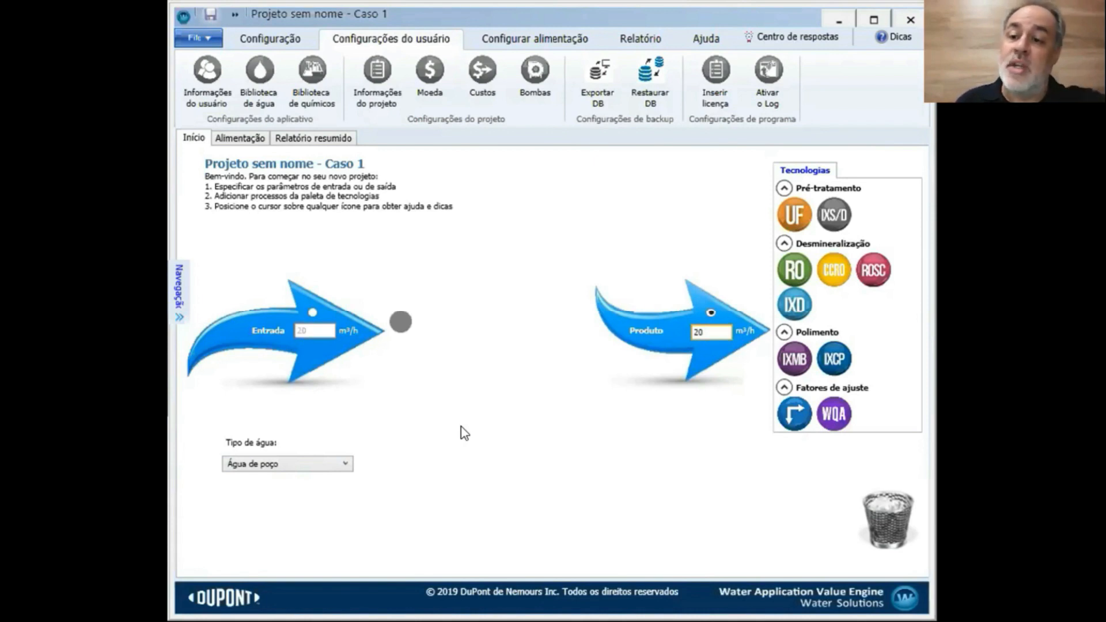
pyautogui.click(344, 466)
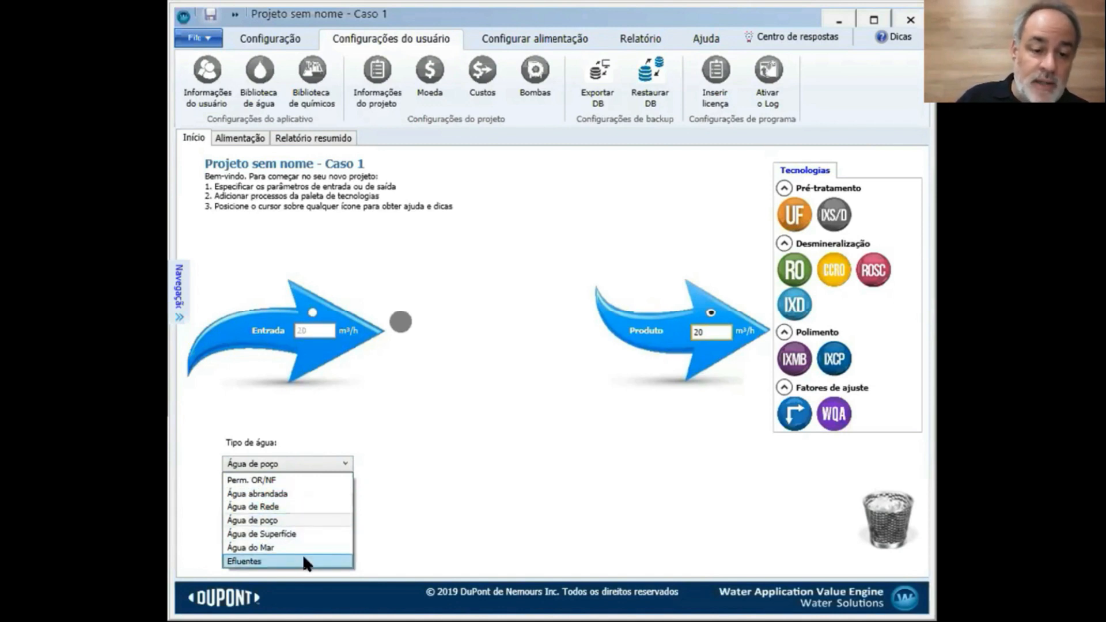
pyautogui.click(417, 493)
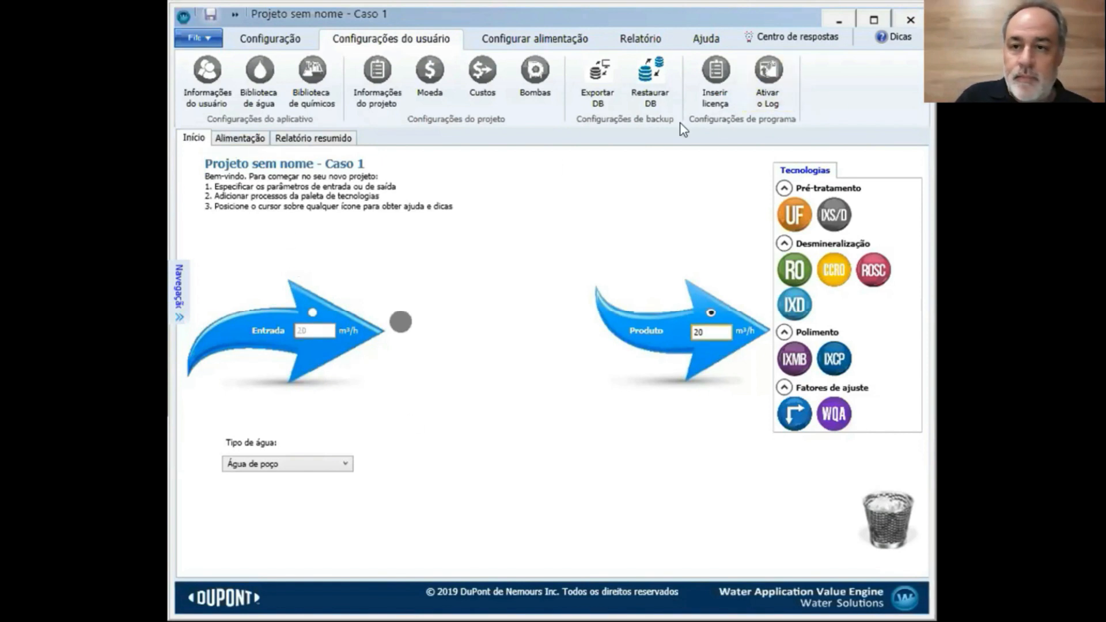
pyautogui.click(242, 139)
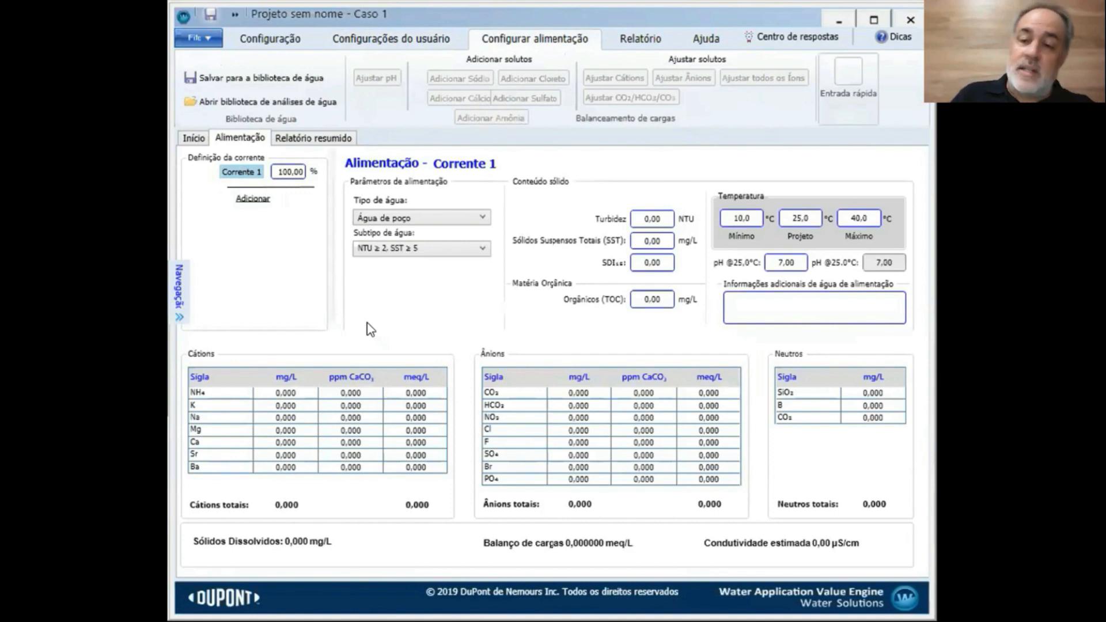
pyautogui.click(249, 105)
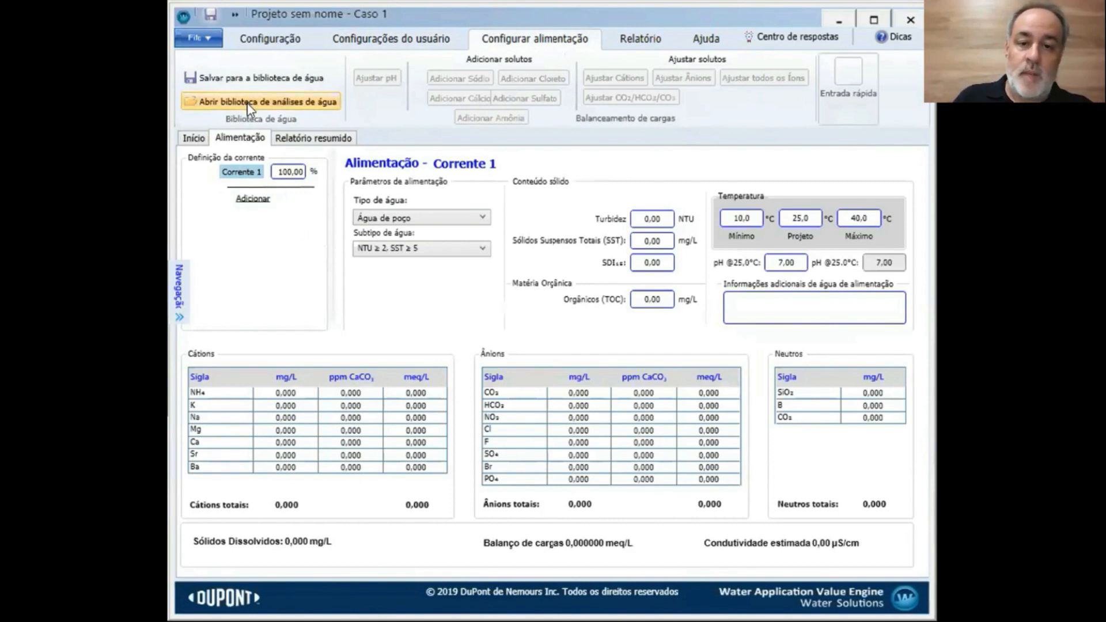
pyautogui.click(712, 112)
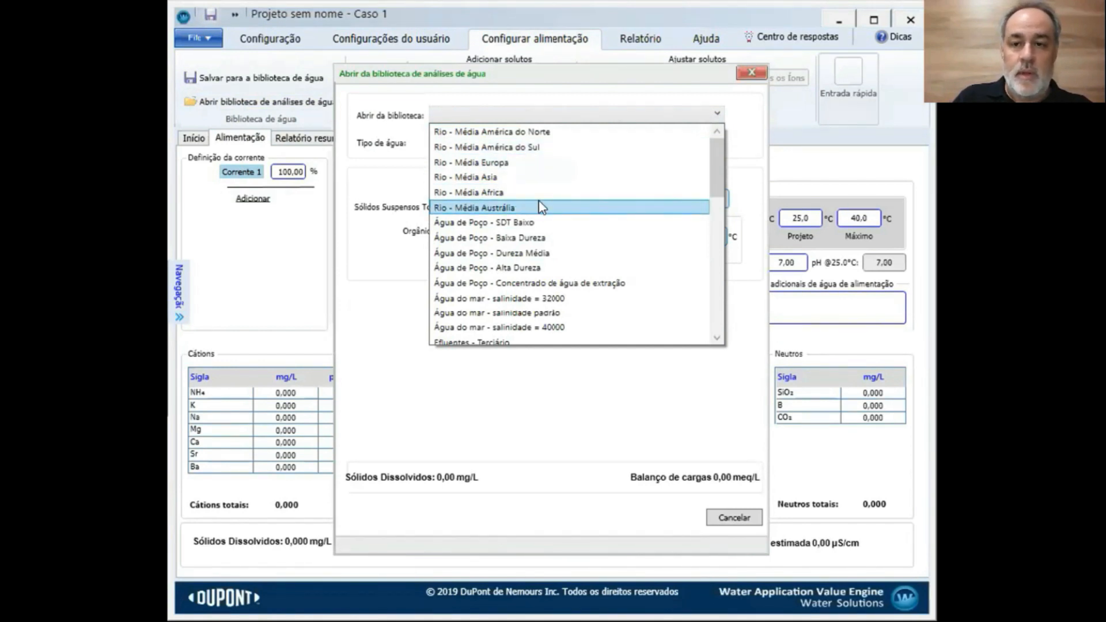
pyautogui.scroll(-1, 540, 207)
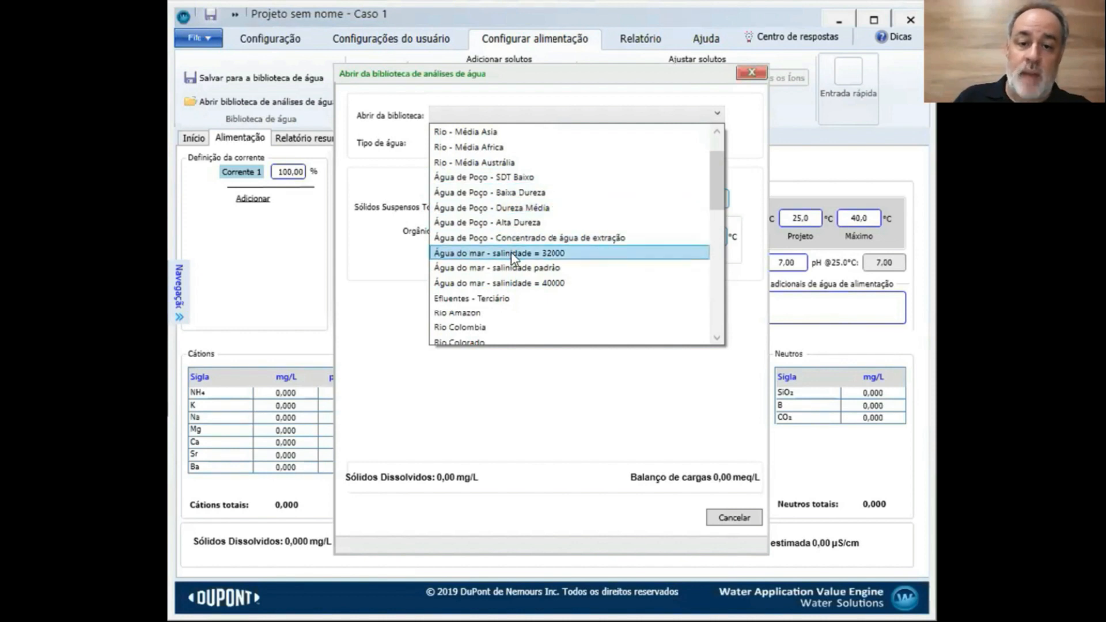
pyautogui.scroll(-1, 521, 288)
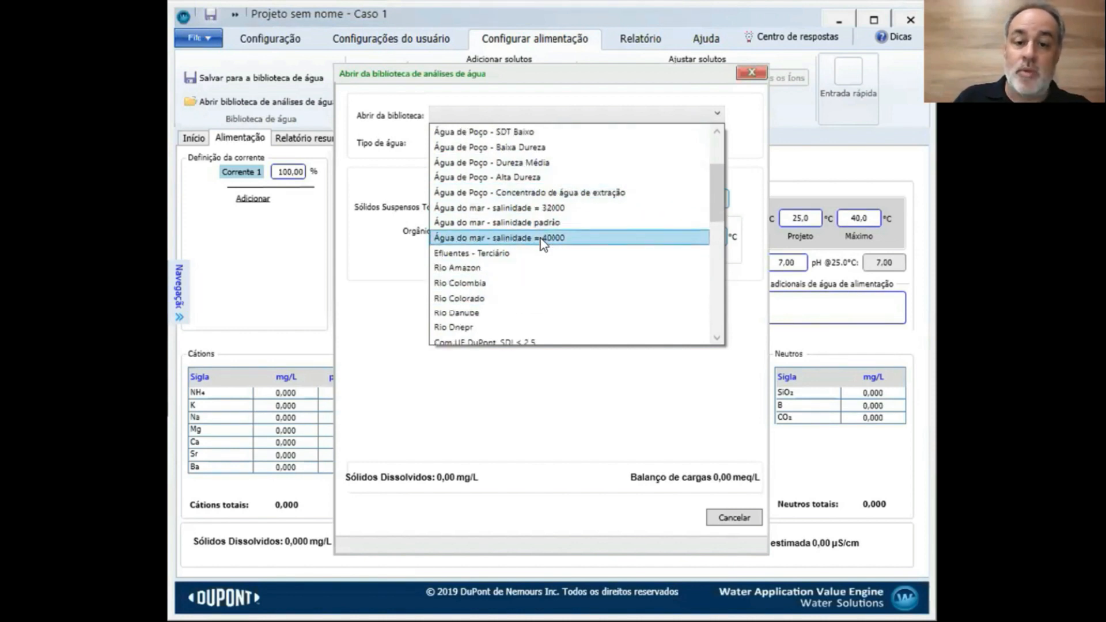
pyautogui.scroll(-2, 534, 264)
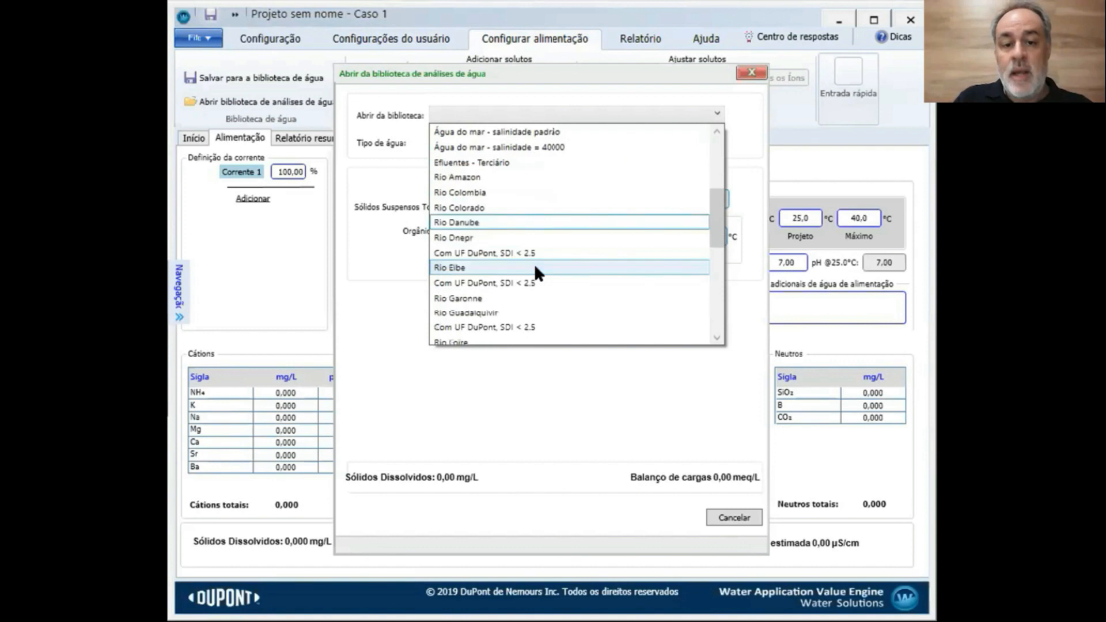
pyautogui.scroll(4, 534, 264)
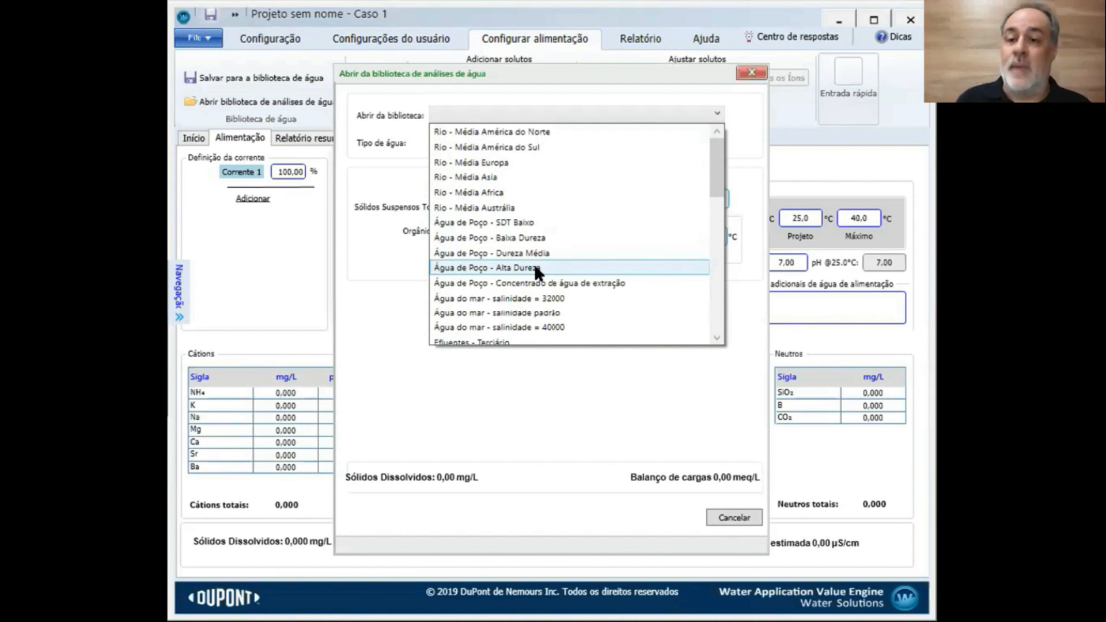
pyautogui.click(772, 79)
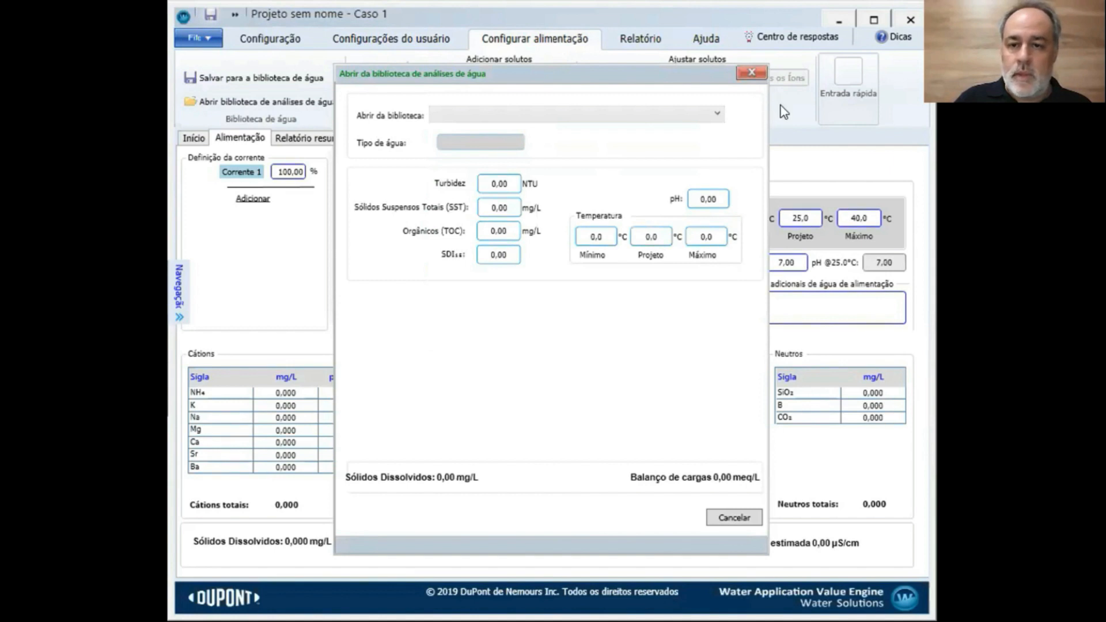
pyautogui.click(718, 115)
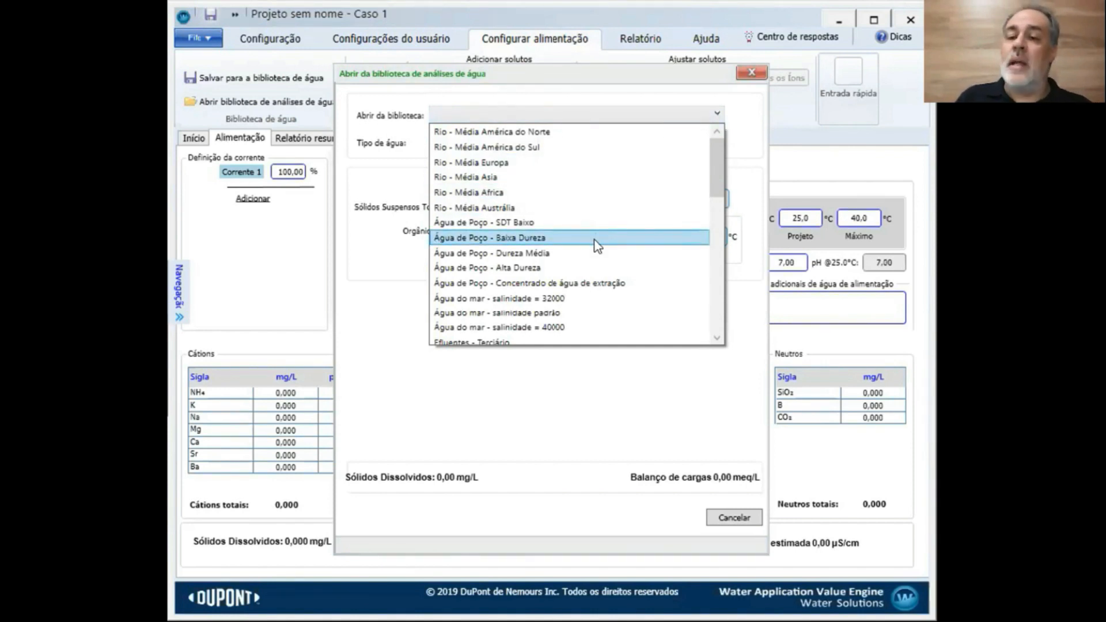
pyautogui.scroll(-1, 596, 245)
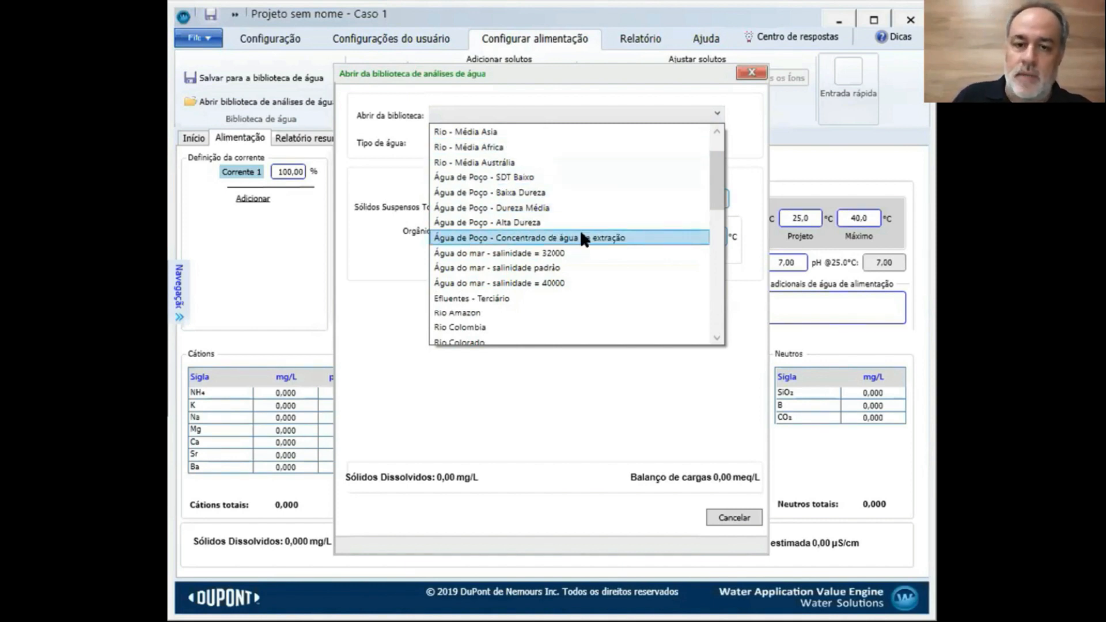
pyautogui.moveTo(722, 178); pyautogui.dragTo(712, 213)
pyautogui.moveTo(714, 256); pyautogui.dragTo(713, 205)
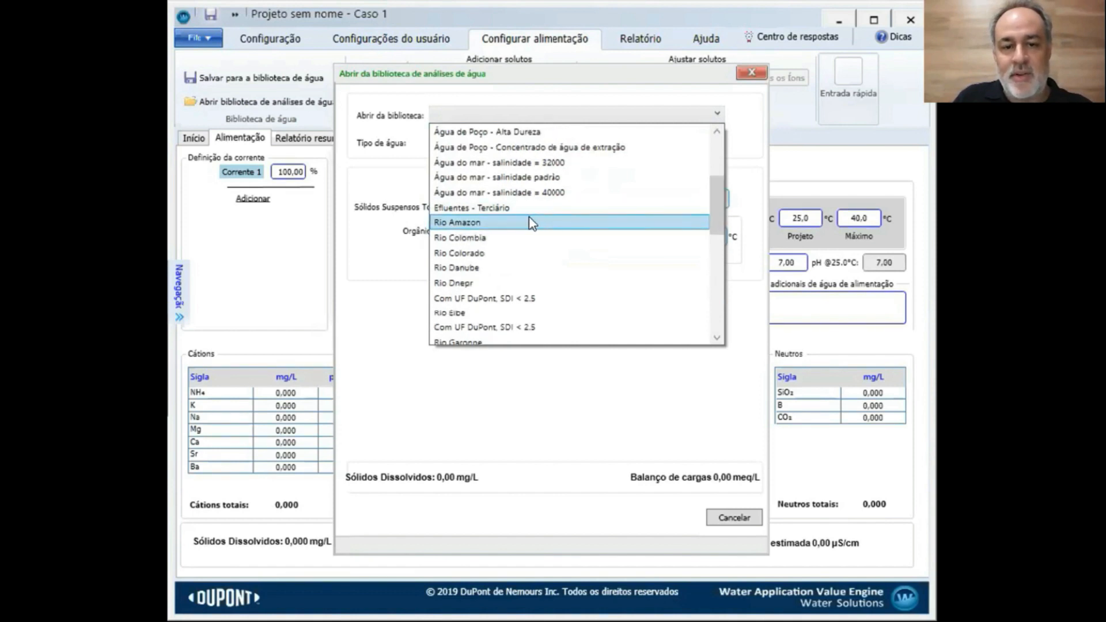
pyautogui.click(746, 75)
# Close the 'Abrir da biblioteca de análises de água' dialog without importing an analysis
pyautogui.click(747, 76)
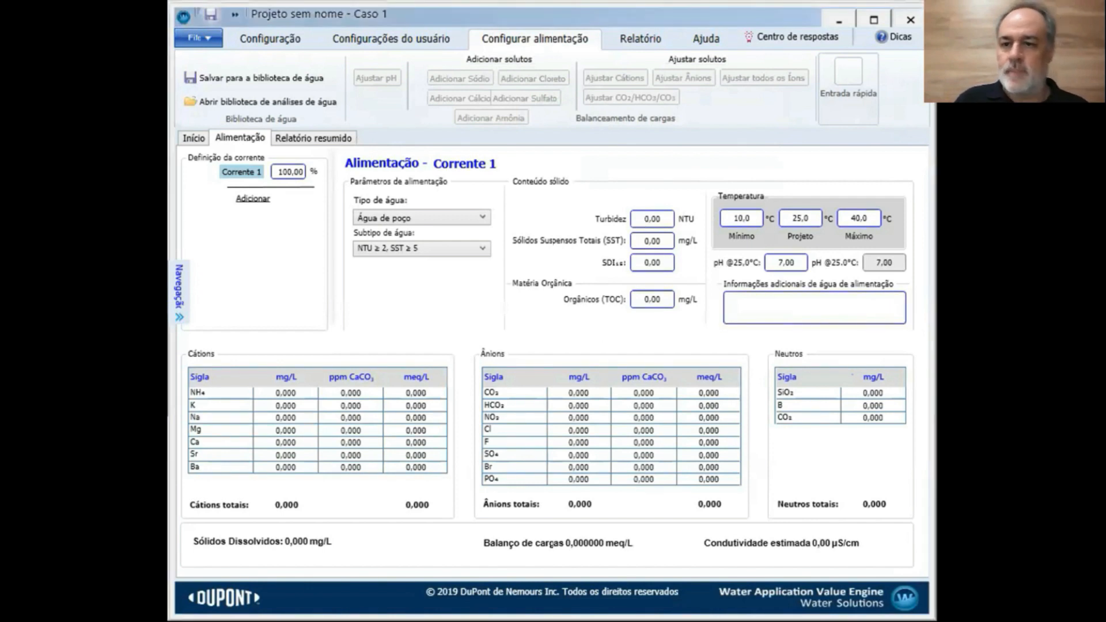
# Enter the cation concentrations: Na 155, Ca 150, Mg 116 and Ba 0.5 mg/L
pyautogui.click(276, 417)
pyautogui.write('155')
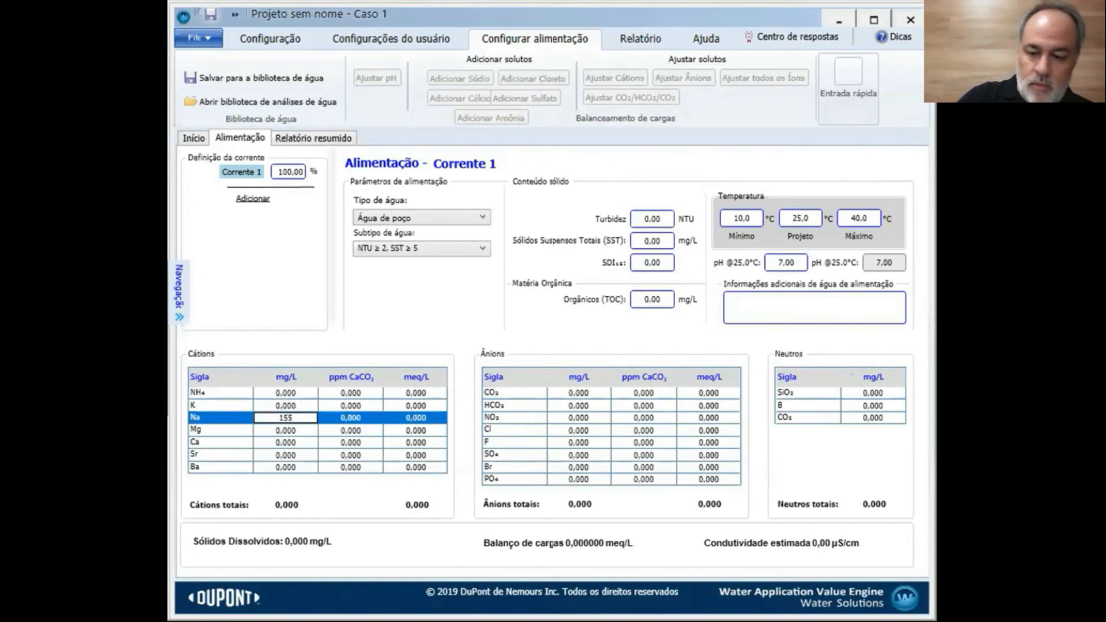
pyautogui.press('Return')
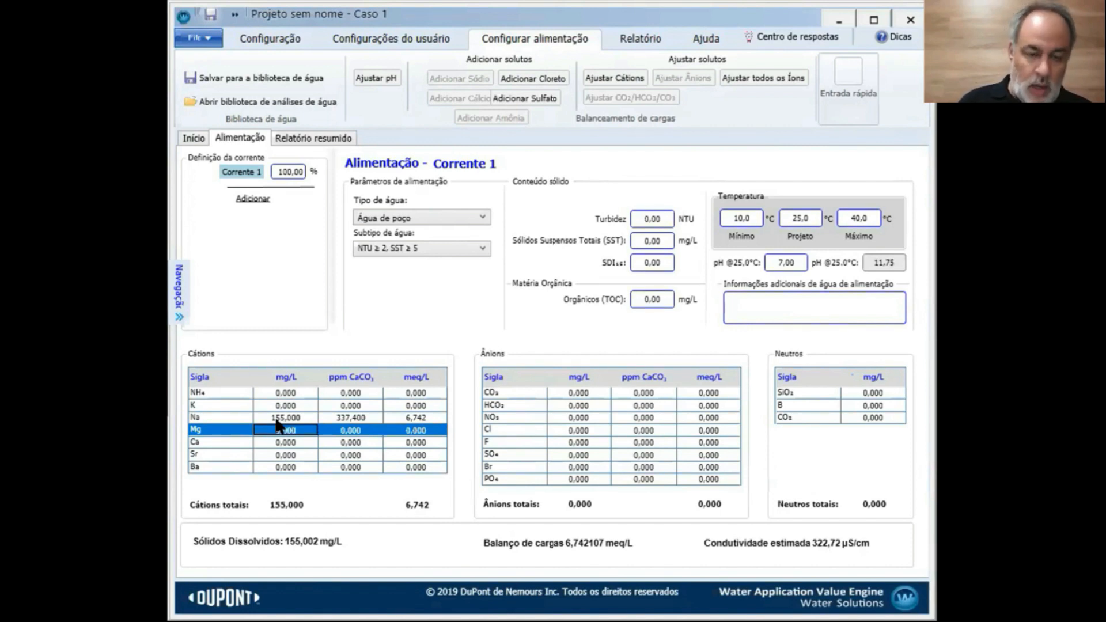
pyautogui.click(278, 443)
pyautogui.write('1')
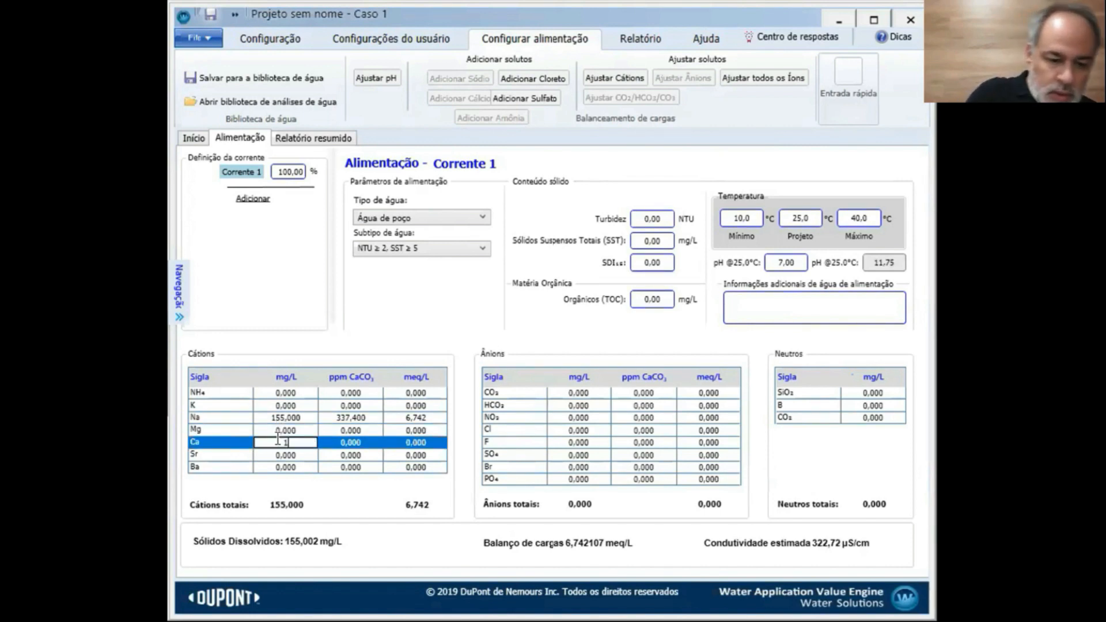
pyautogui.write('50')
pyautogui.press('Return')
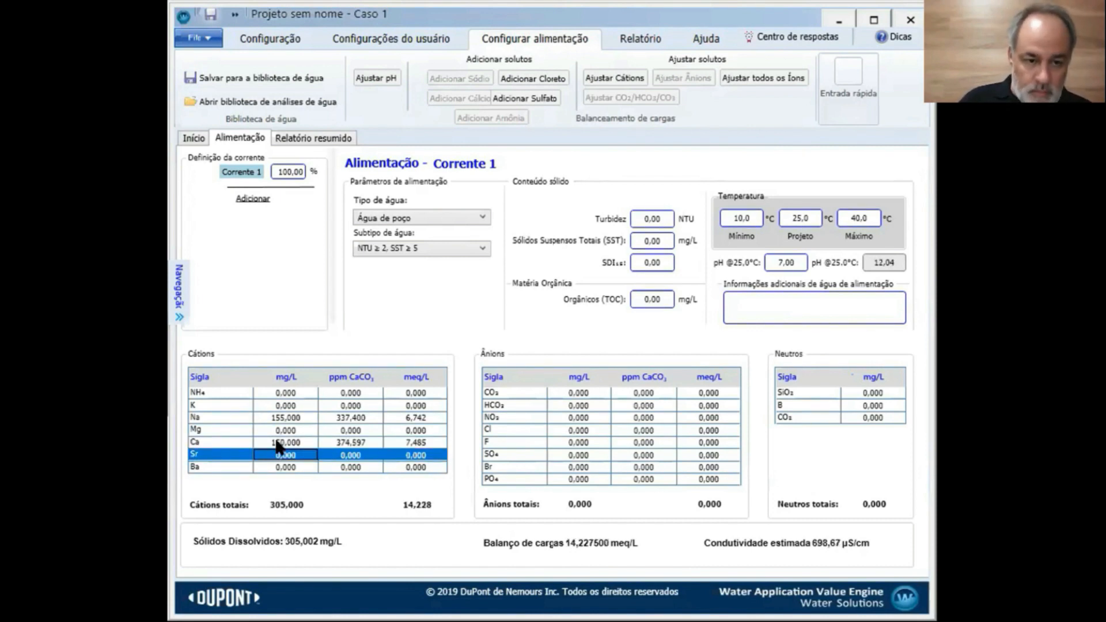
pyautogui.click(279, 430)
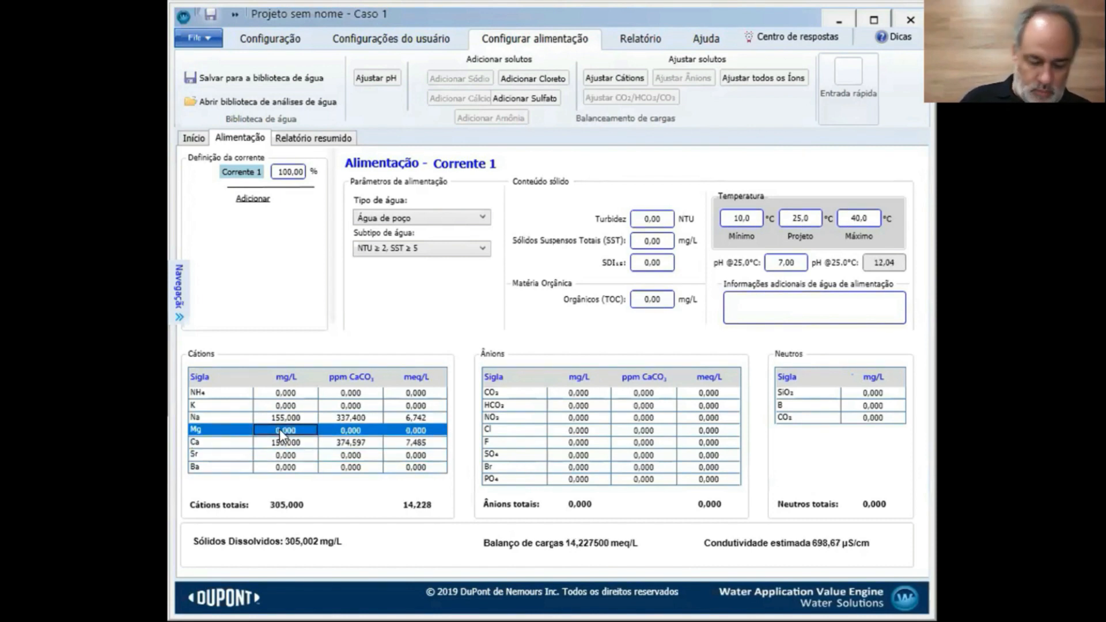
pyautogui.write('116')
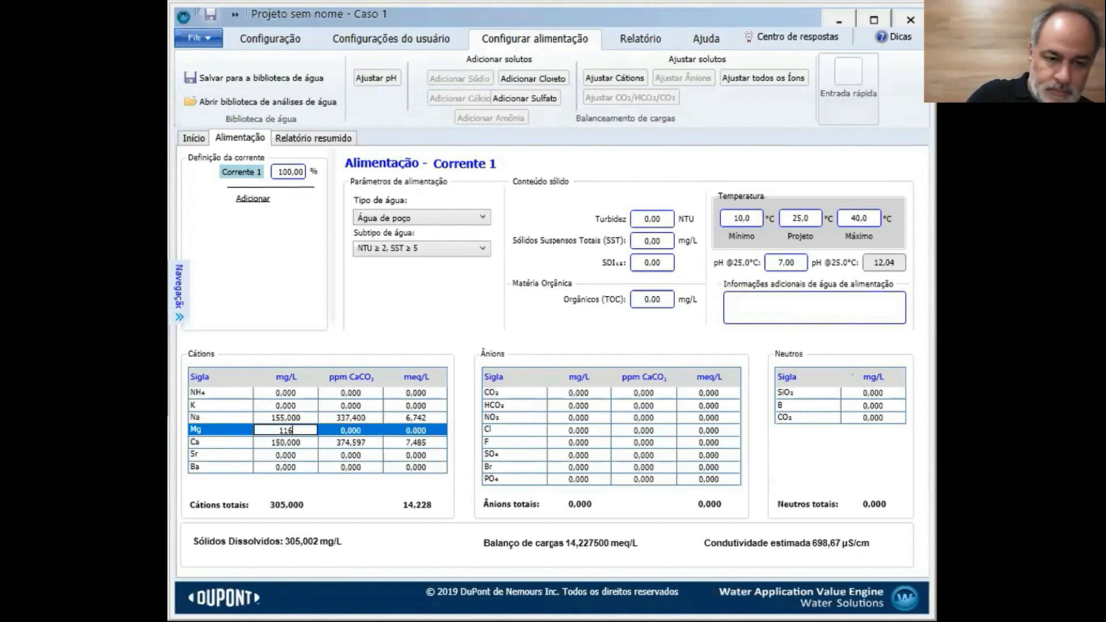
pyautogui.click(292, 473)
pyautogui.click(291, 468)
pyautogui.write('0,5')
pyautogui.press('Return')
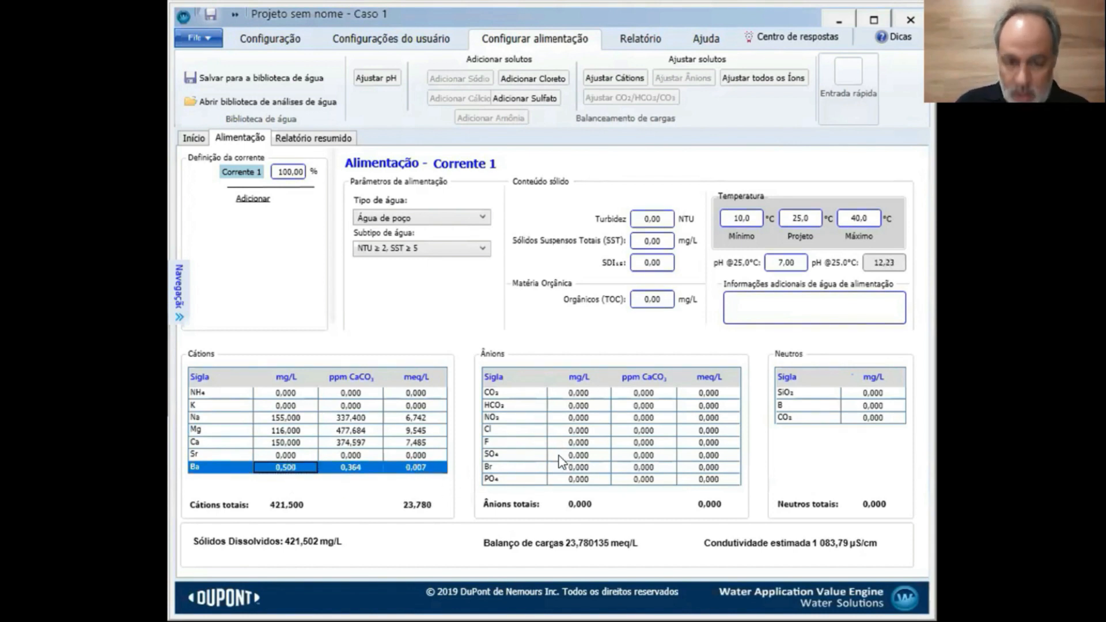
# Enter the anion concentrations: Cl 600, SO4 75 and Br 1.6 mg/L
pyautogui.click(584, 433)
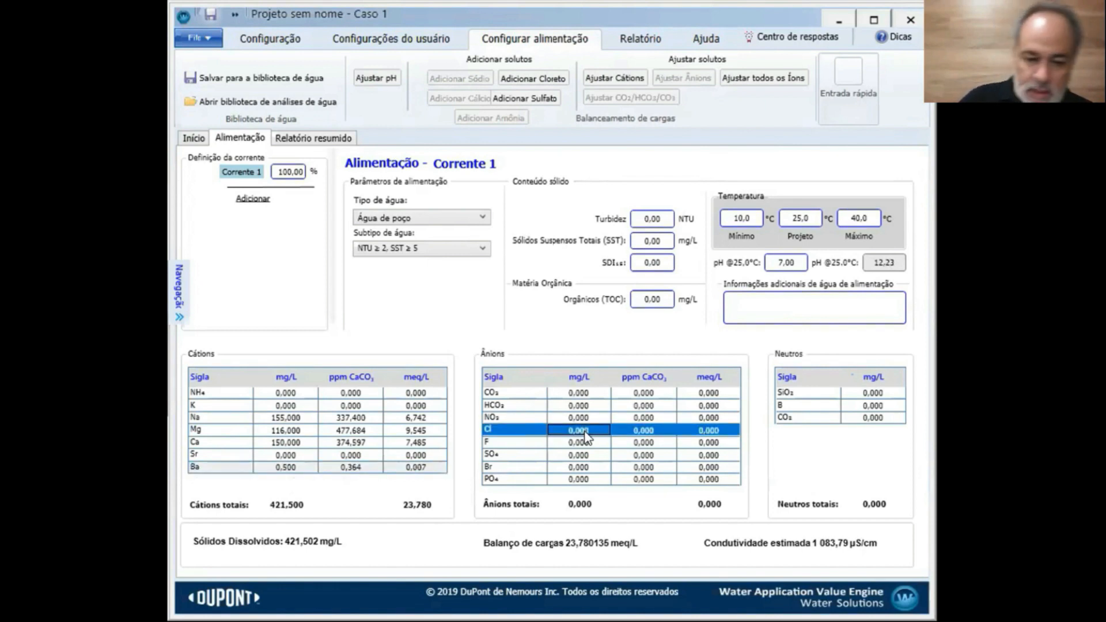
pyautogui.write('600')
pyautogui.press('Return')
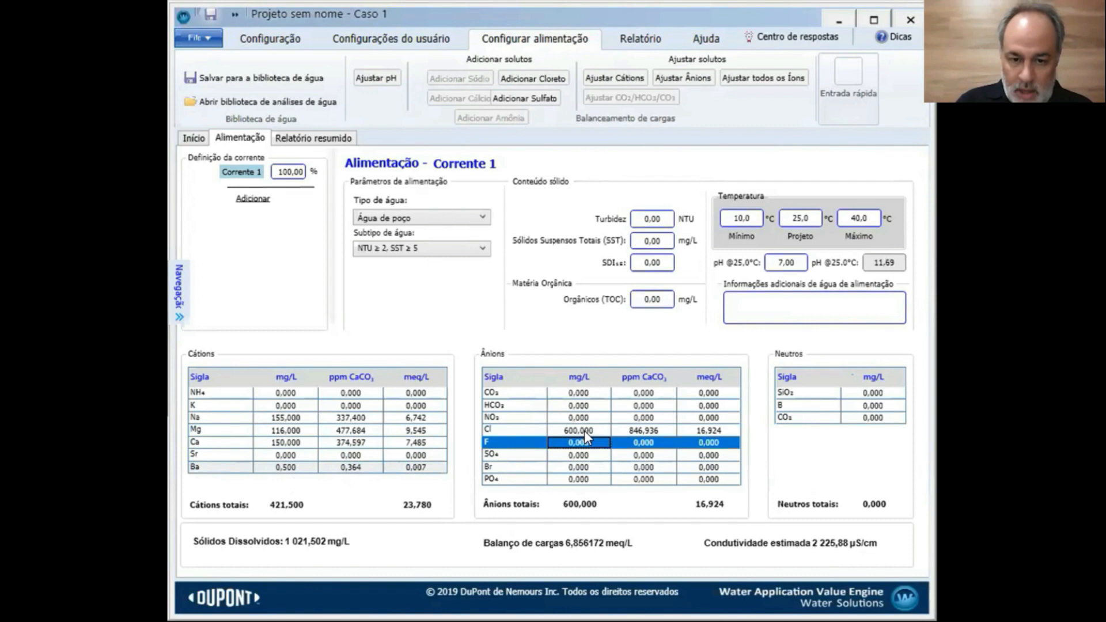
pyautogui.click(580, 454)
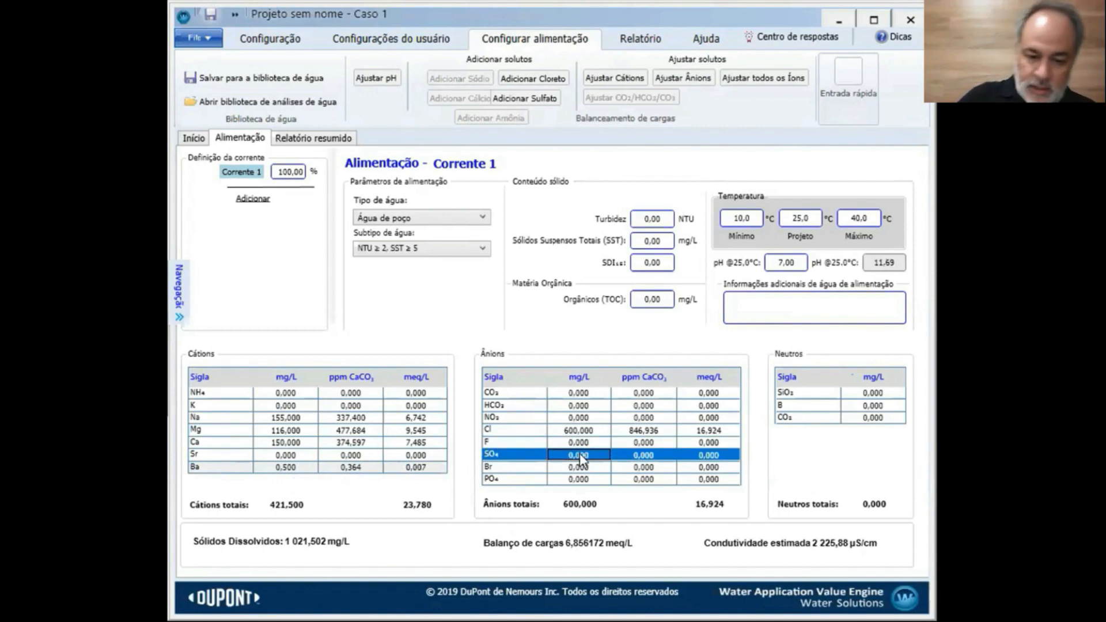
pyautogui.write('75')
pyautogui.press('Return')
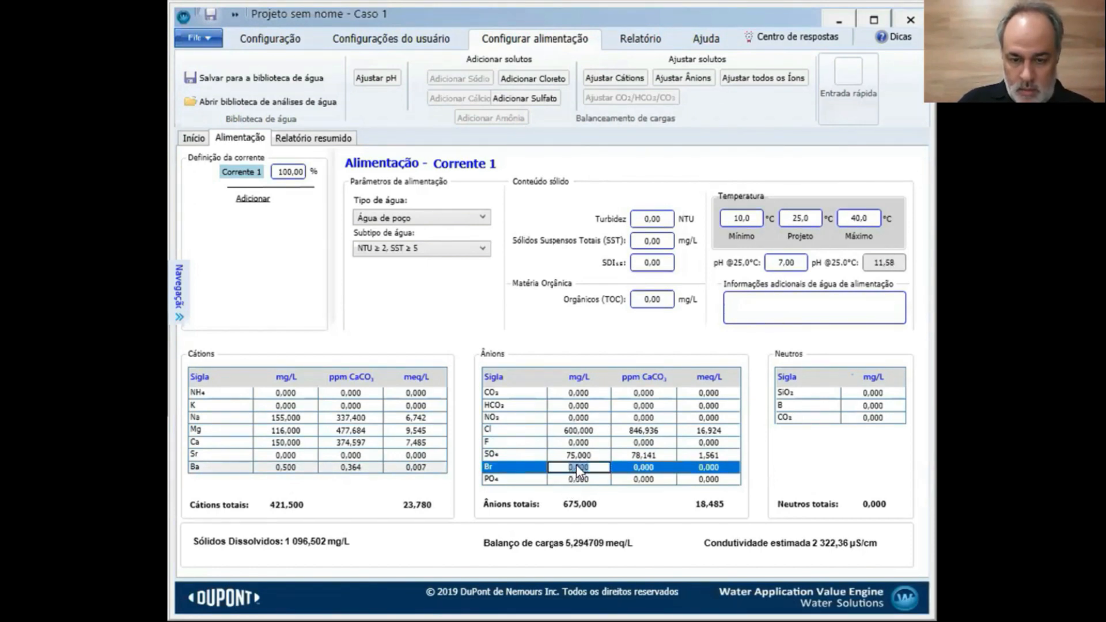
pyautogui.write('1,6')
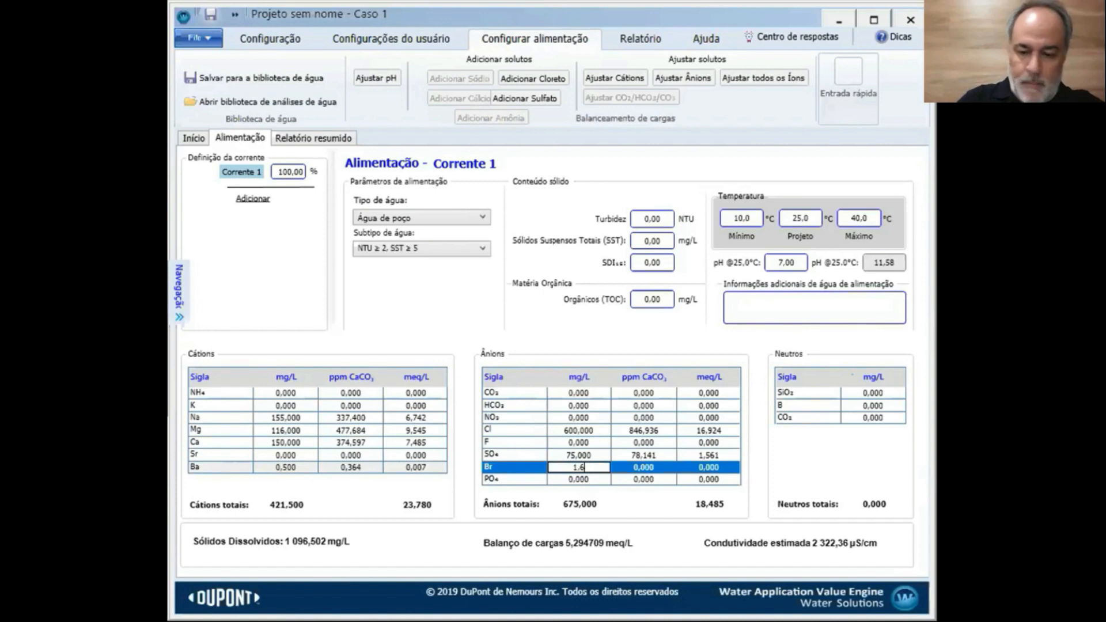
pyautogui.press('Return')
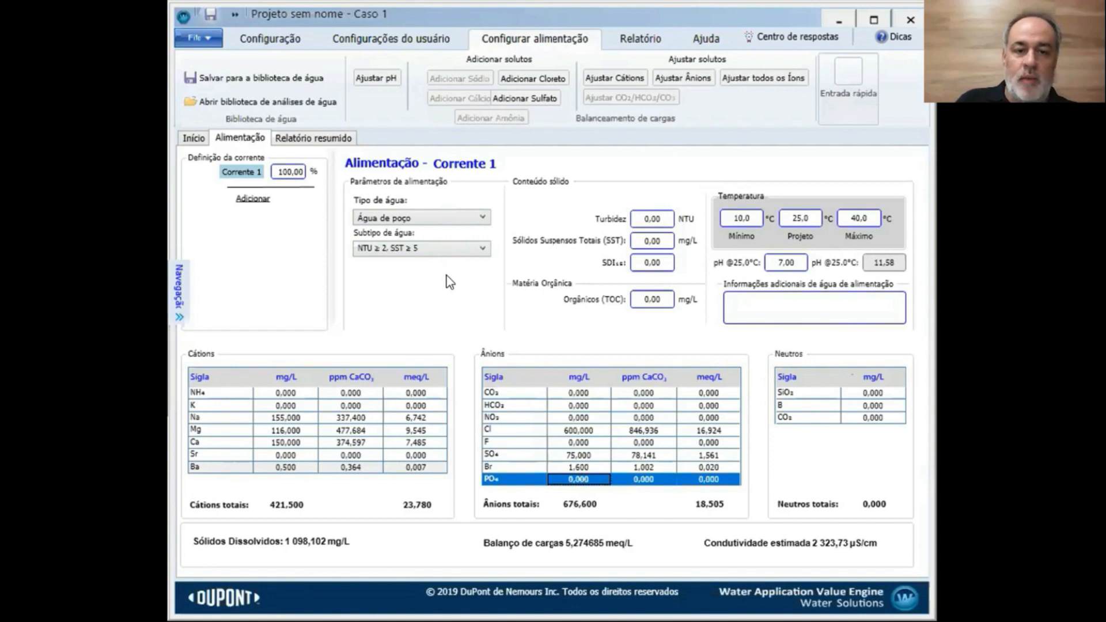
# Set turbidity to 1 and choose the 'NTU < 2, SST < 5' water subtype
pyautogui.click(477, 251)
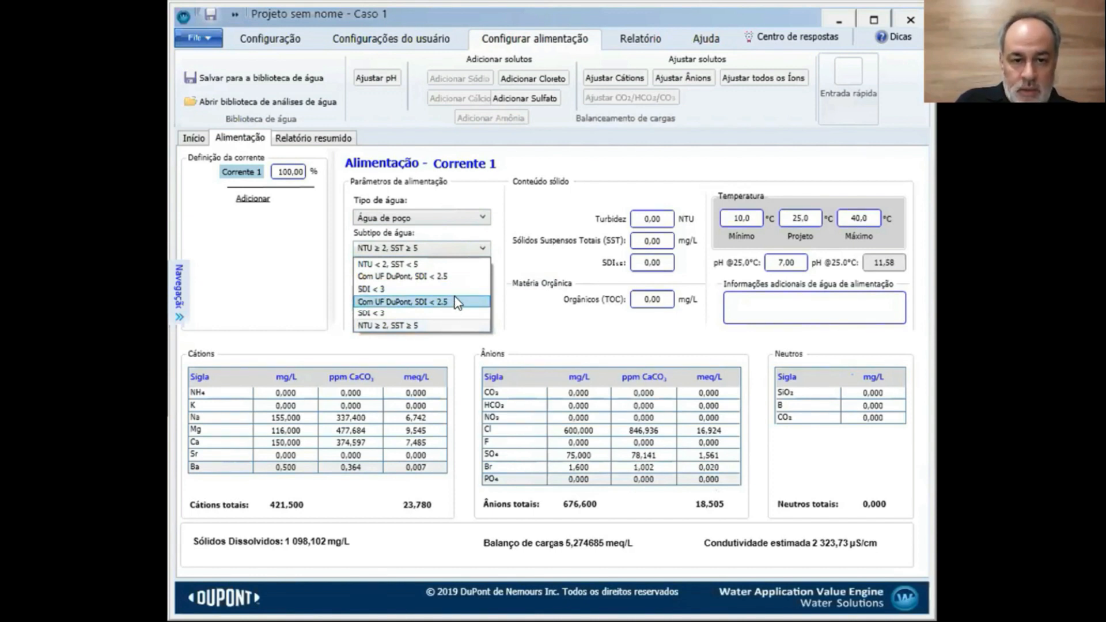
pyautogui.click(635, 224)
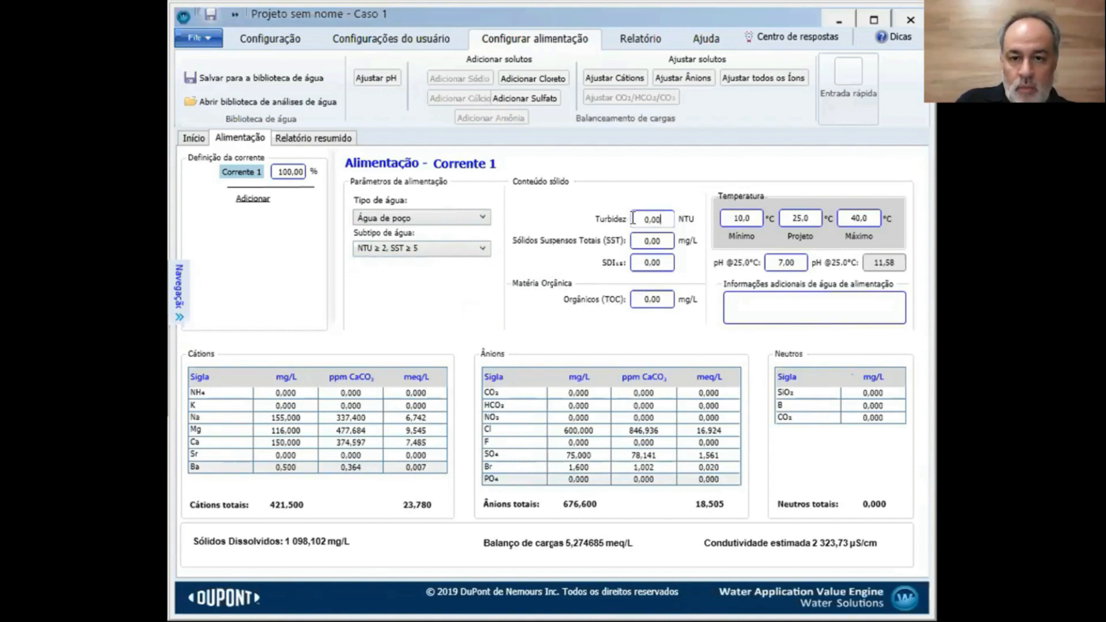
pyautogui.write('1')
pyautogui.press('Tab')
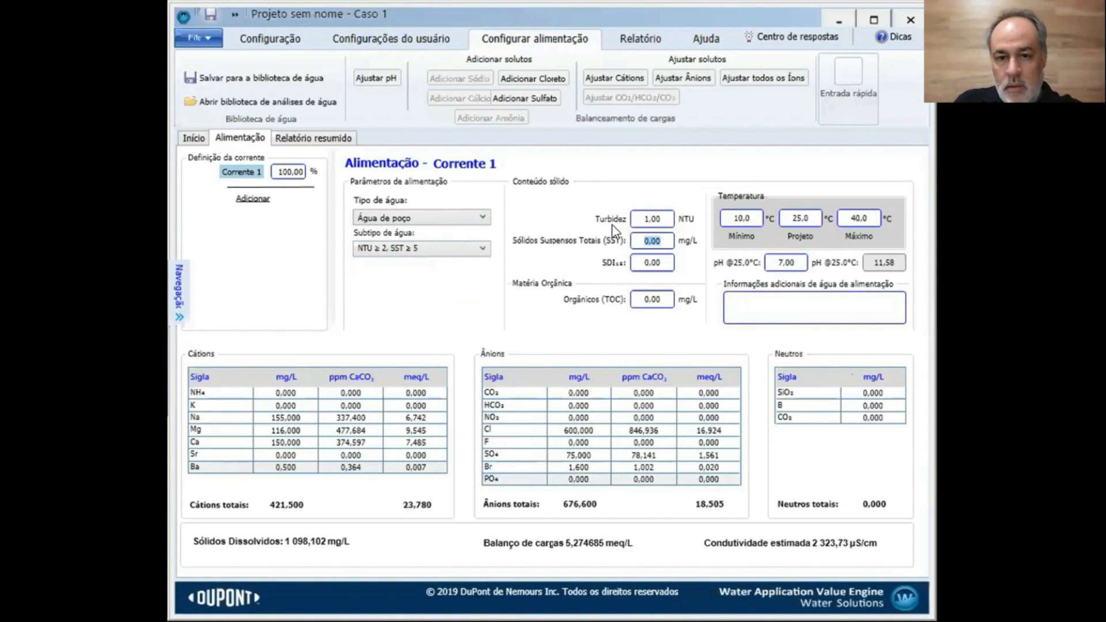
pyautogui.click(486, 250)
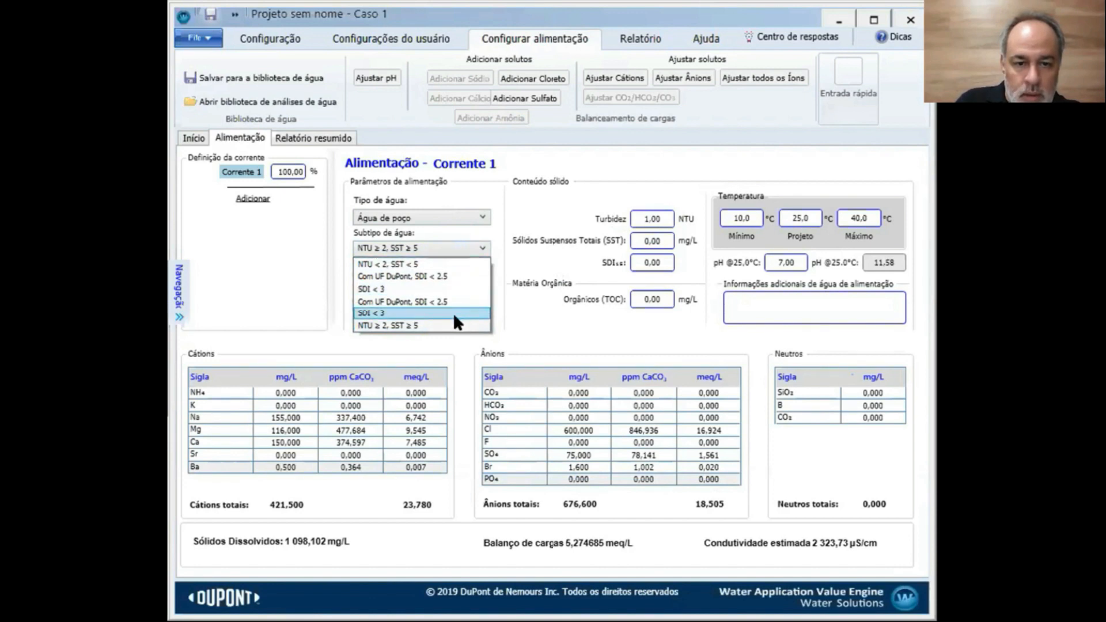
pyautogui.click(454, 265)
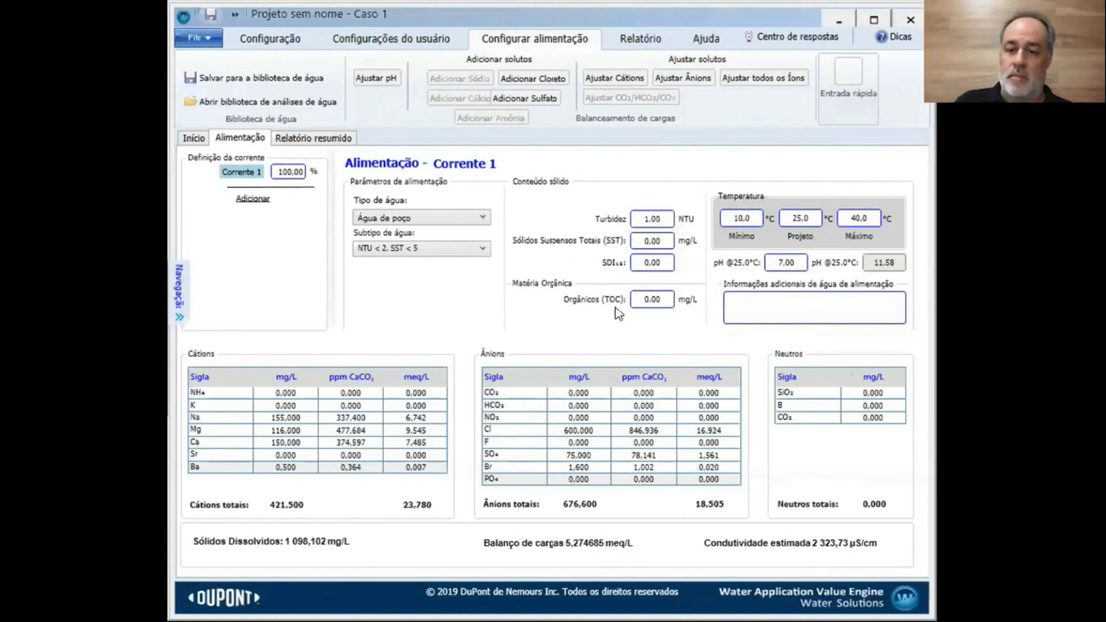
# Set the feed temperatures to 20 °C design and 30 °C maximum
pyautogui.moveTo(812, 213); pyautogui.dragTo(783, 213)
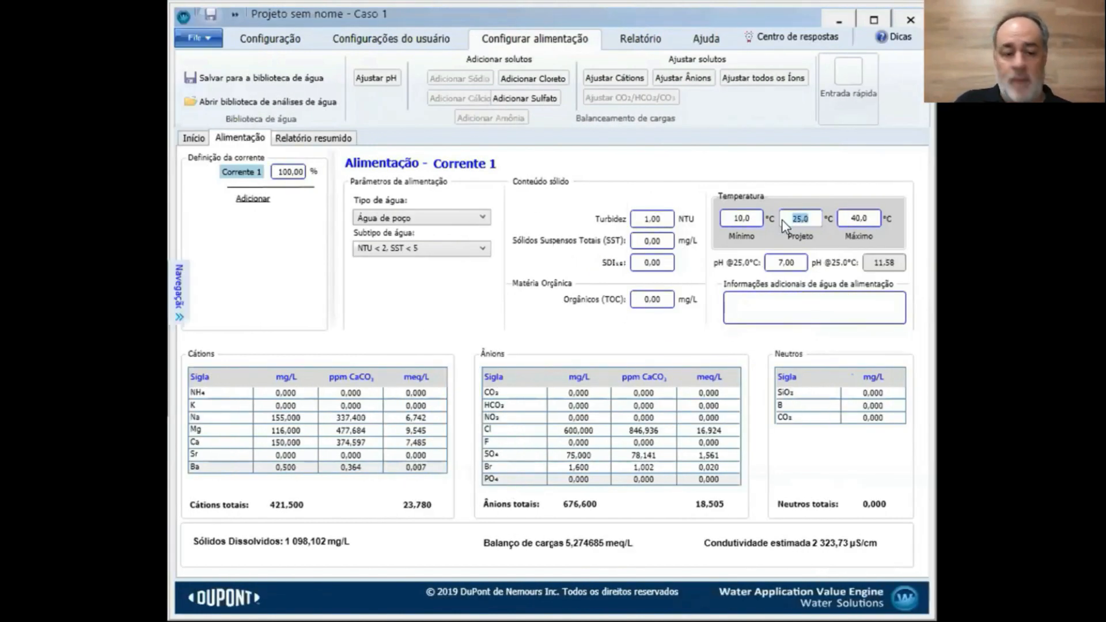
pyautogui.write('20')
pyautogui.press('Tab')
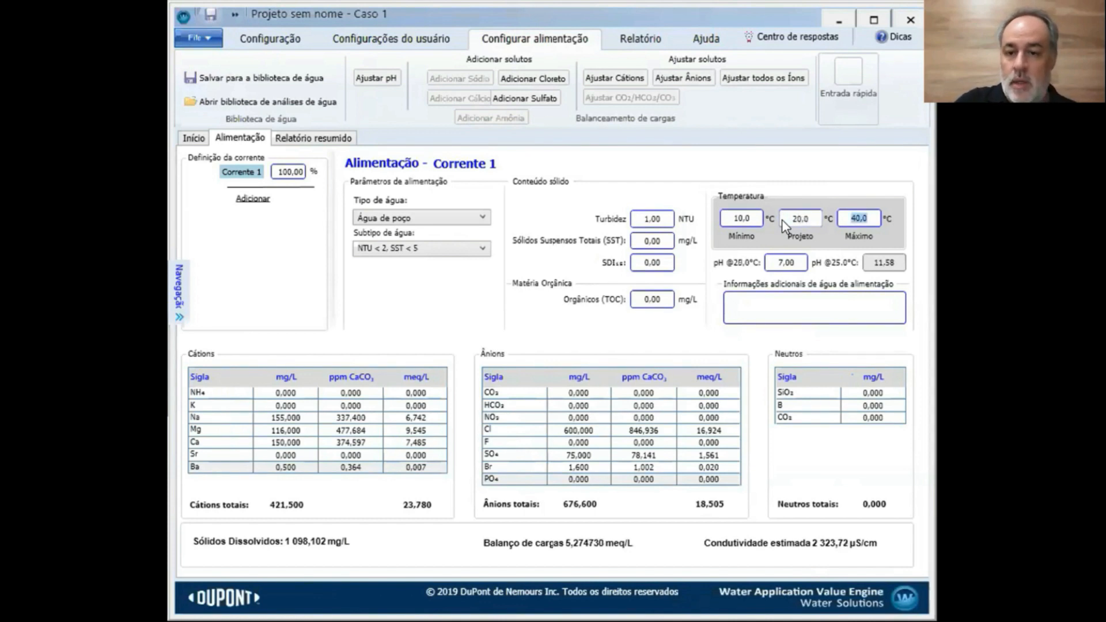
pyautogui.moveTo(869, 215); pyautogui.dragTo(845, 219)
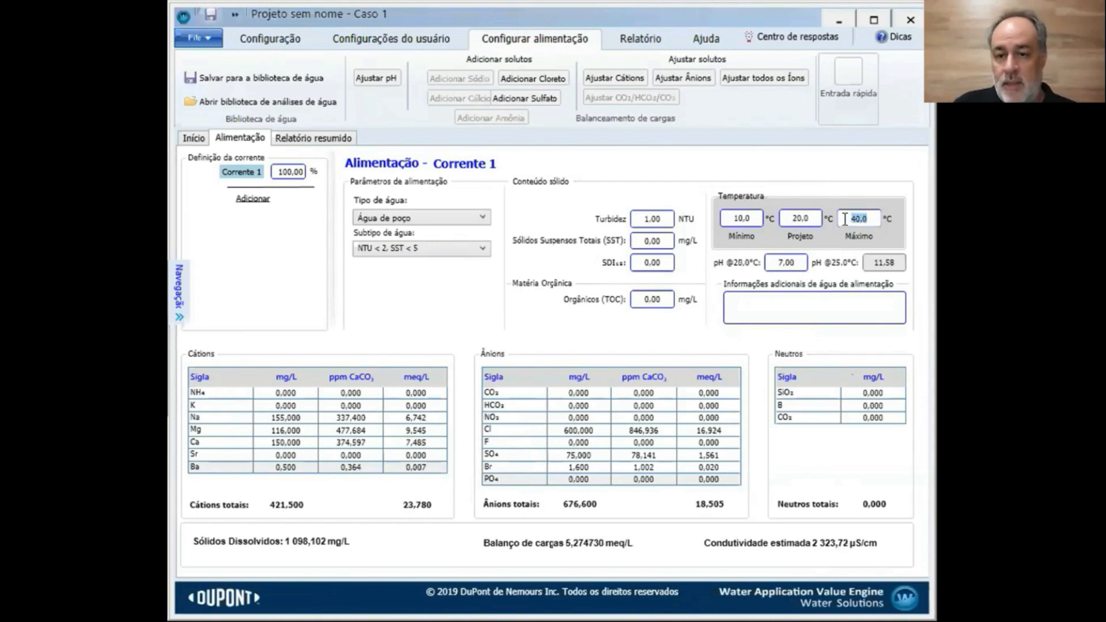
pyautogui.write('30')
pyautogui.press('Tab')
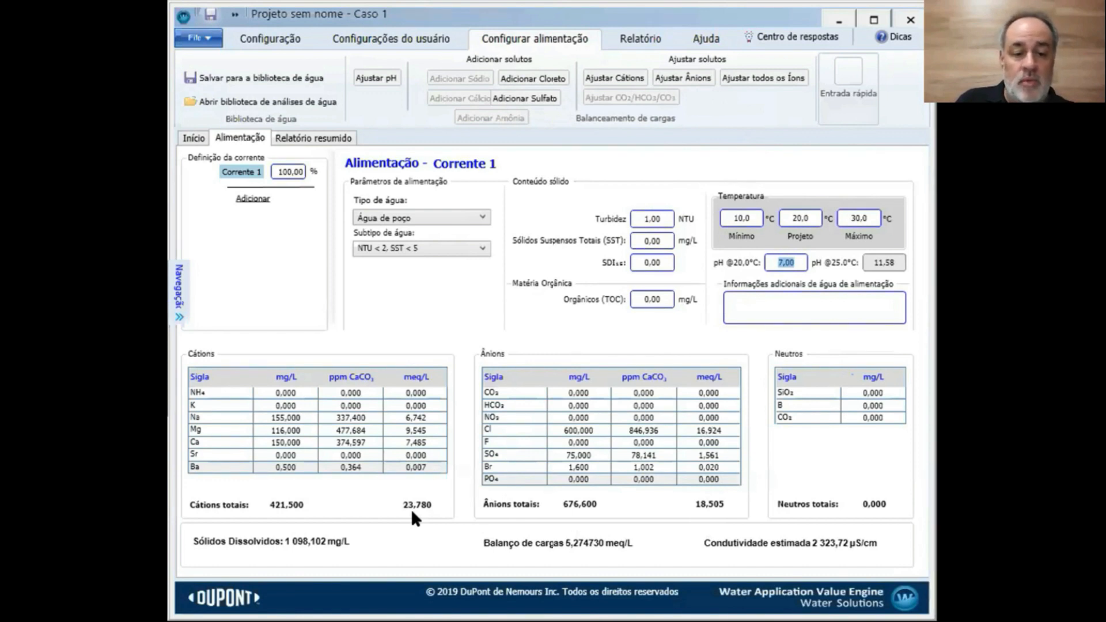
# Balance the feed charge with Ajustar Ânions, raising chloride to 771,022 mg/L
pyautogui.click(675, 80)
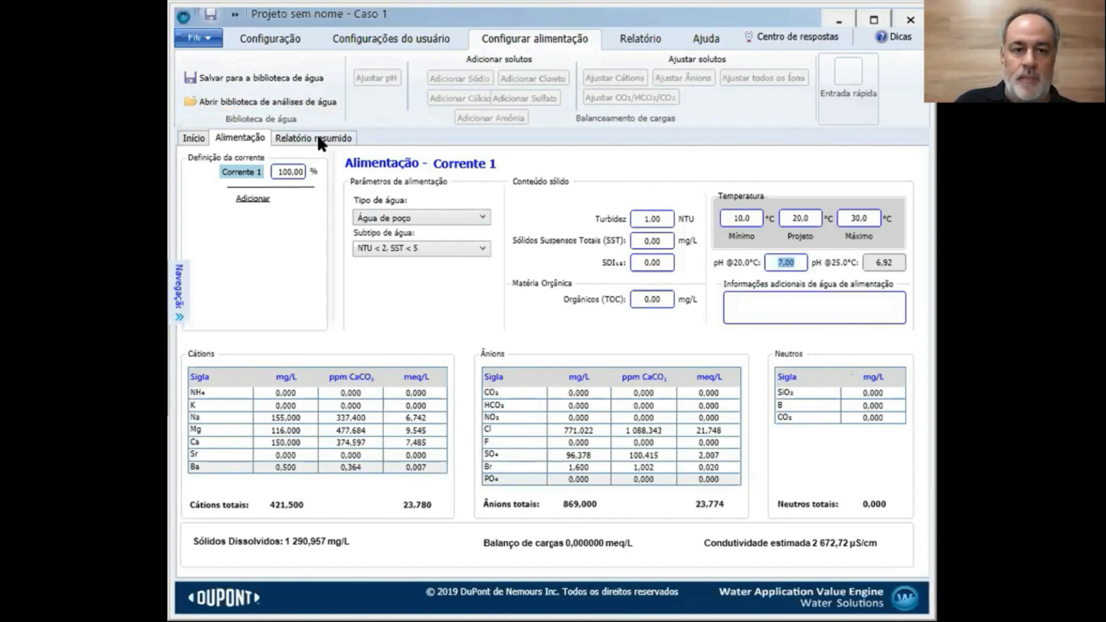
# Try opening the Relatório resumido, Configuração and Início pages, dismissing each feed-balance warning
pyautogui.click(243, 136)
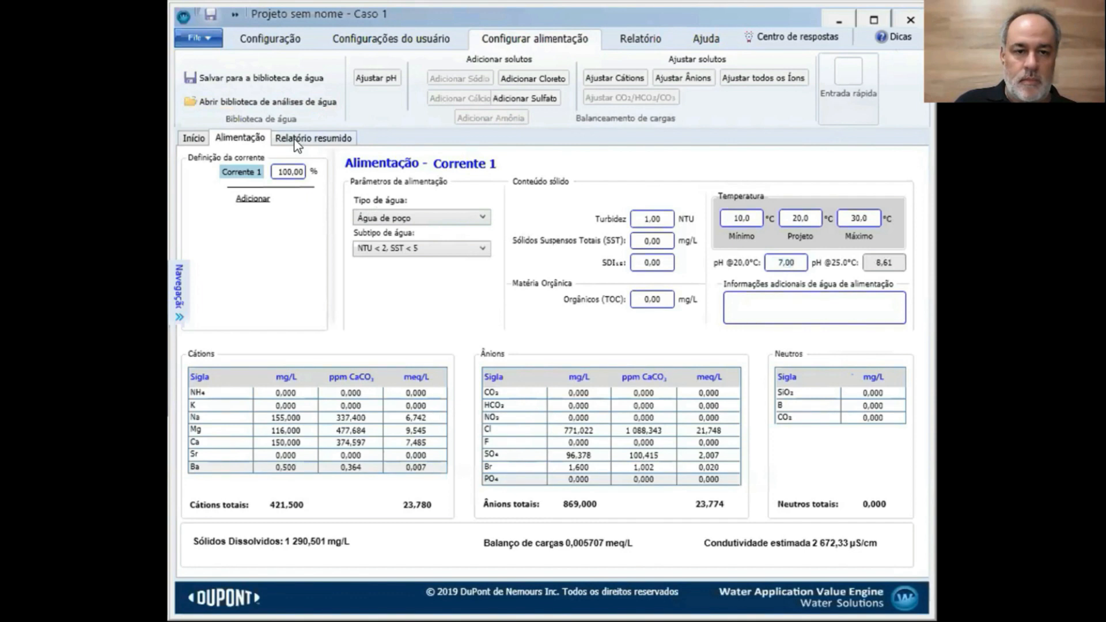
pyautogui.click(296, 141)
pyautogui.click(716, 284)
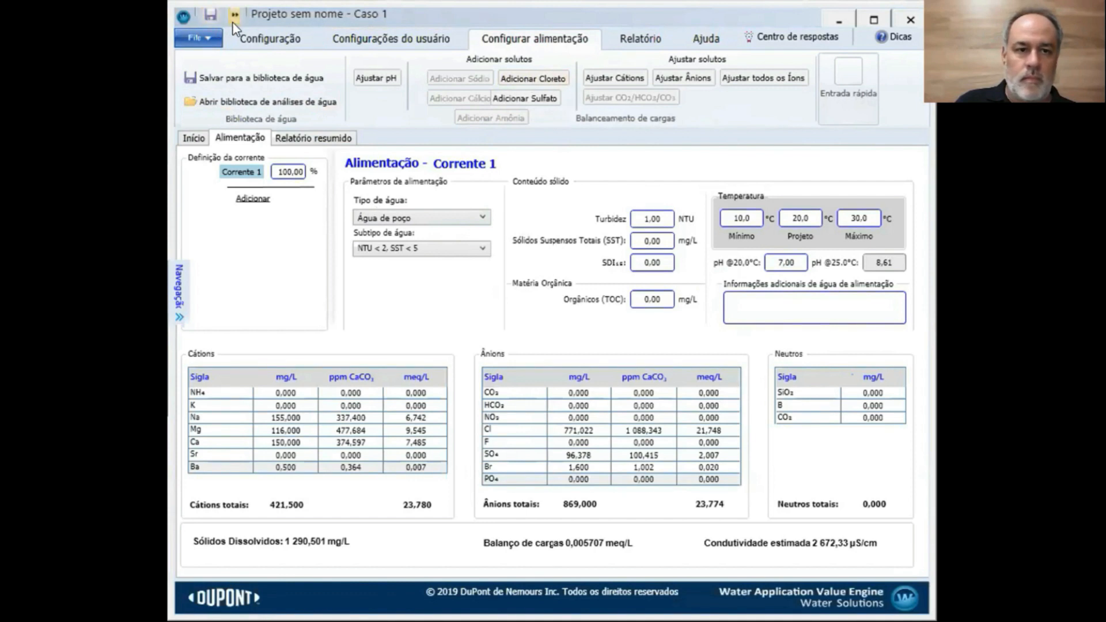
pyautogui.click(247, 47)
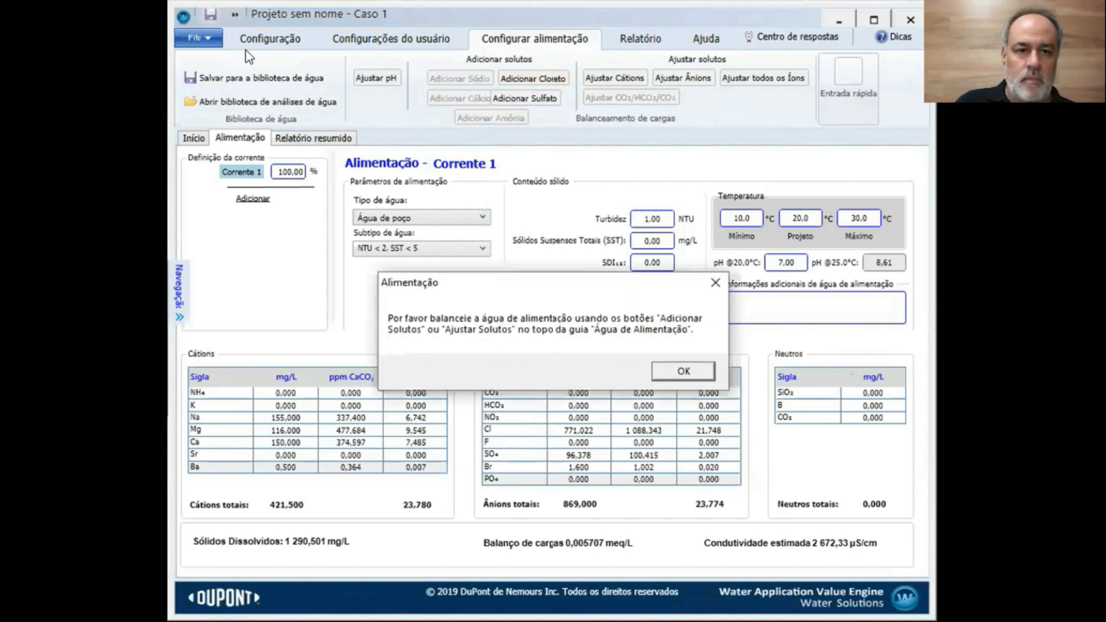
pyautogui.click(714, 276)
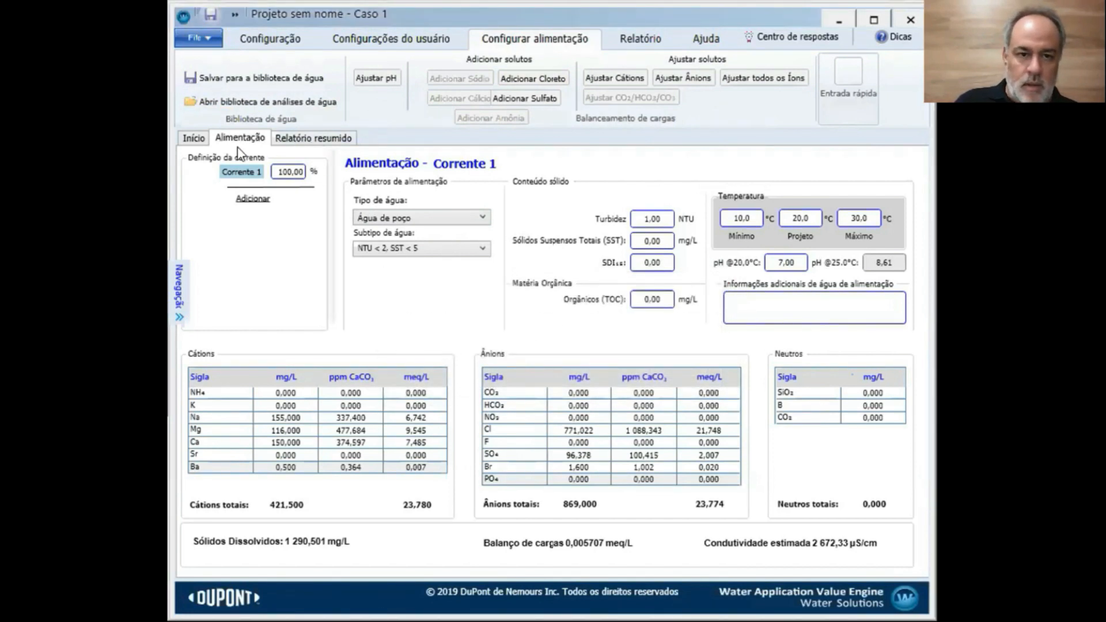
pyautogui.click(195, 139)
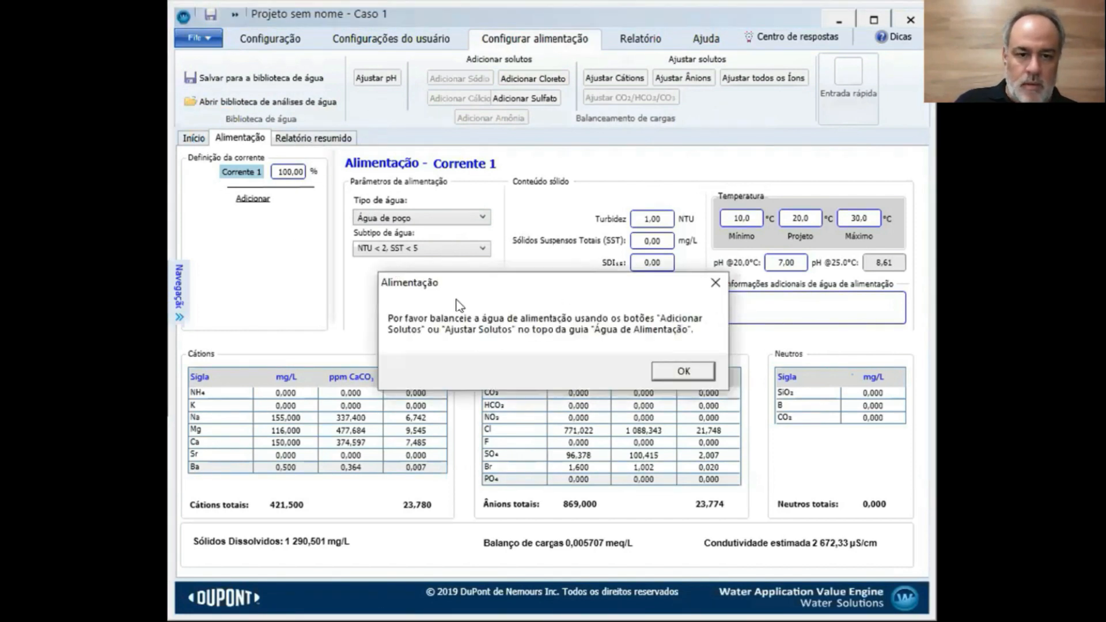
pyautogui.click(716, 283)
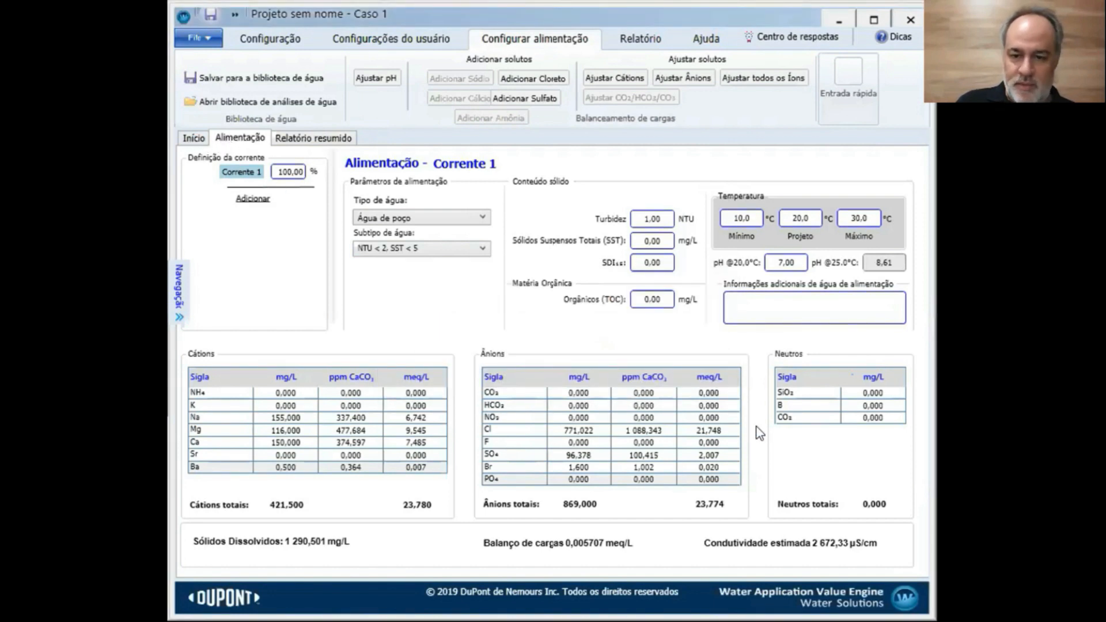
pyautogui.click(196, 140)
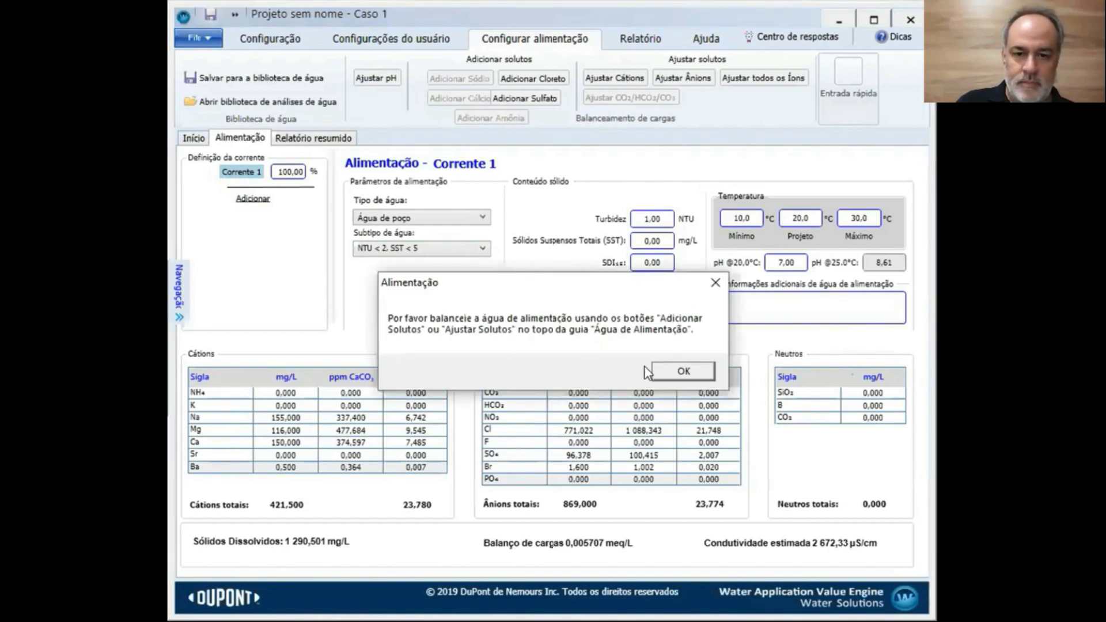
# Rebalance all feed ions to -0,000001 meq/L and dismiss the missing-treatment warning from the summary report
pyautogui.click(684, 372)
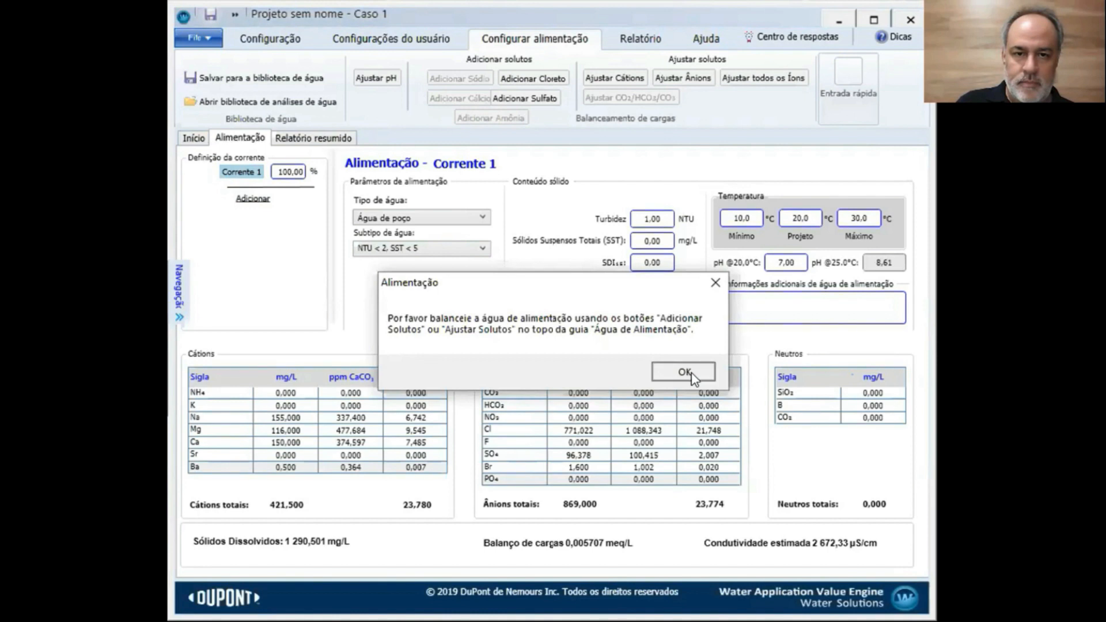
pyautogui.click(763, 81)
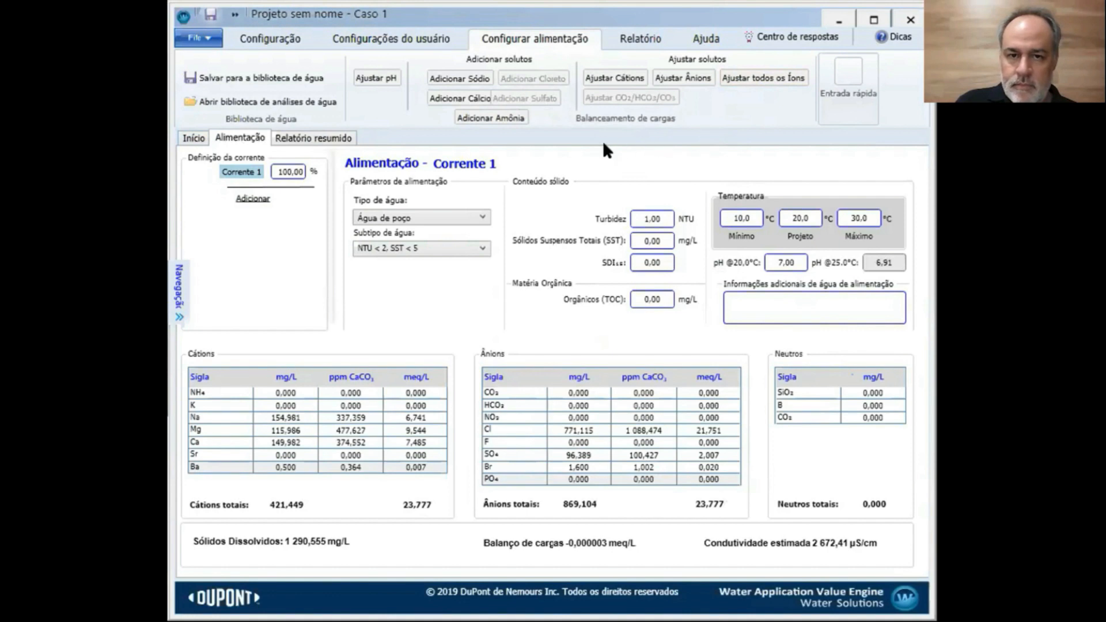
pyautogui.click(763, 78)
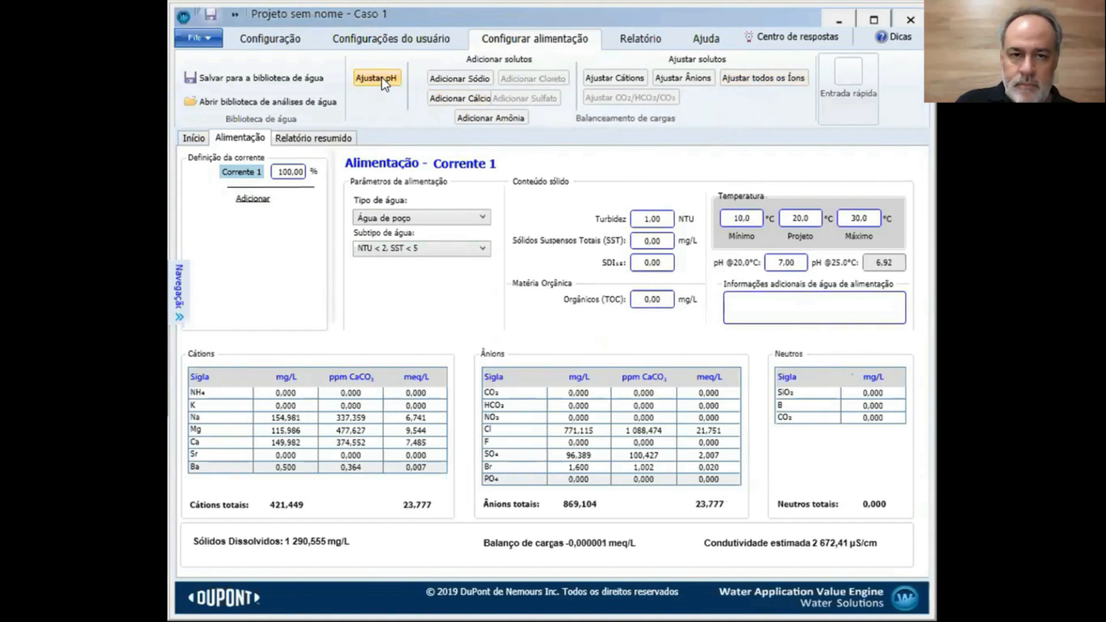
pyautogui.click(293, 138)
pyautogui.click(708, 277)
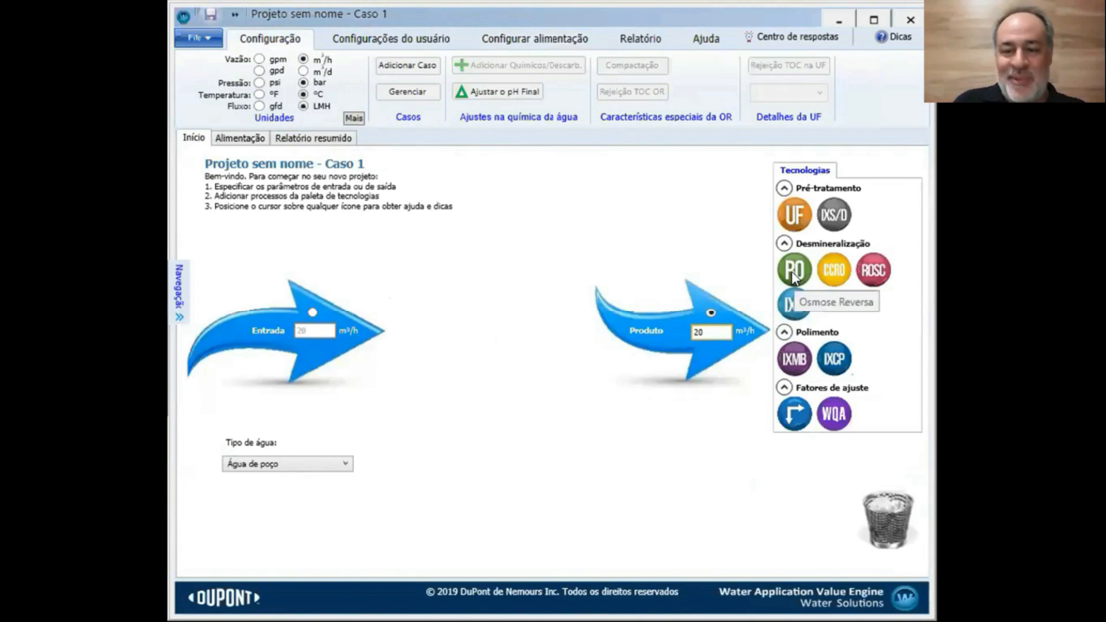
# Place a reverse osmosis unit after Entrada, raising feed flow to 26,67 m³/h, and return to the Corrente 1 feed page
pyautogui.moveTo(794, 276)
pyautogui.mouseDown()
pyautogui.moveTo(709, 276)
pyautogui.moveTo(405, 333)
pyautogui.mouseUp()
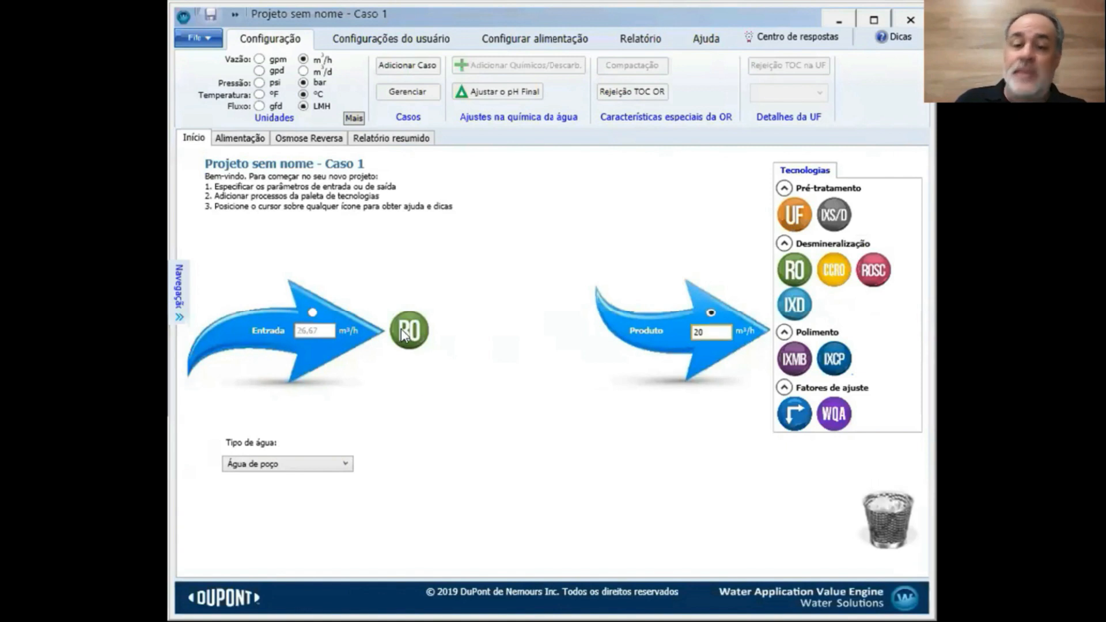
pyautogui.moveTo(413, 329)
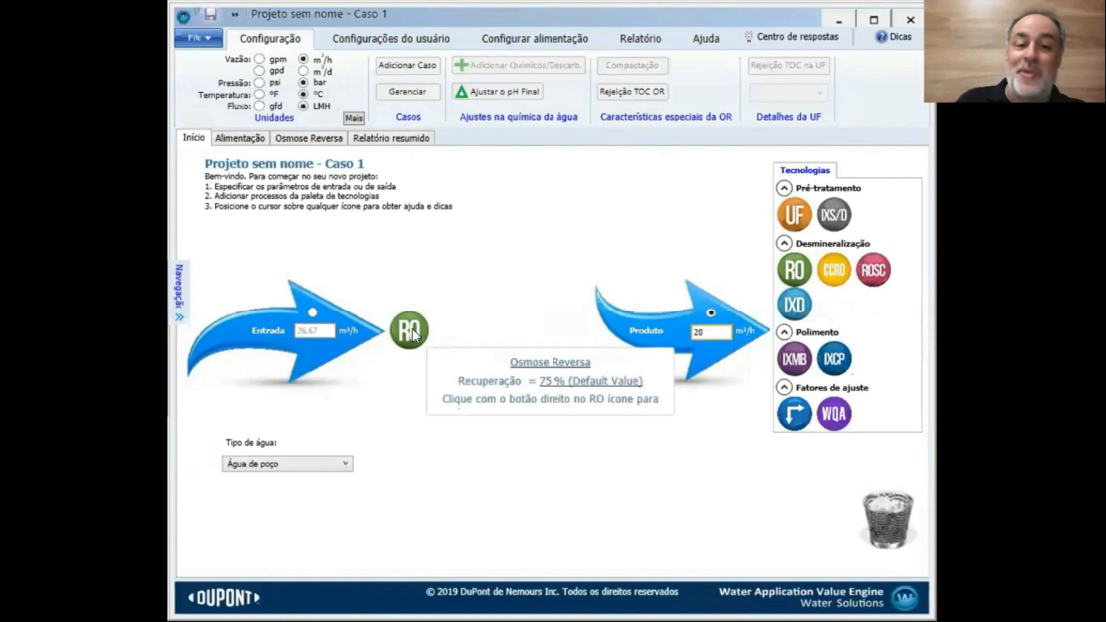
pyautogui.click(244, 139)
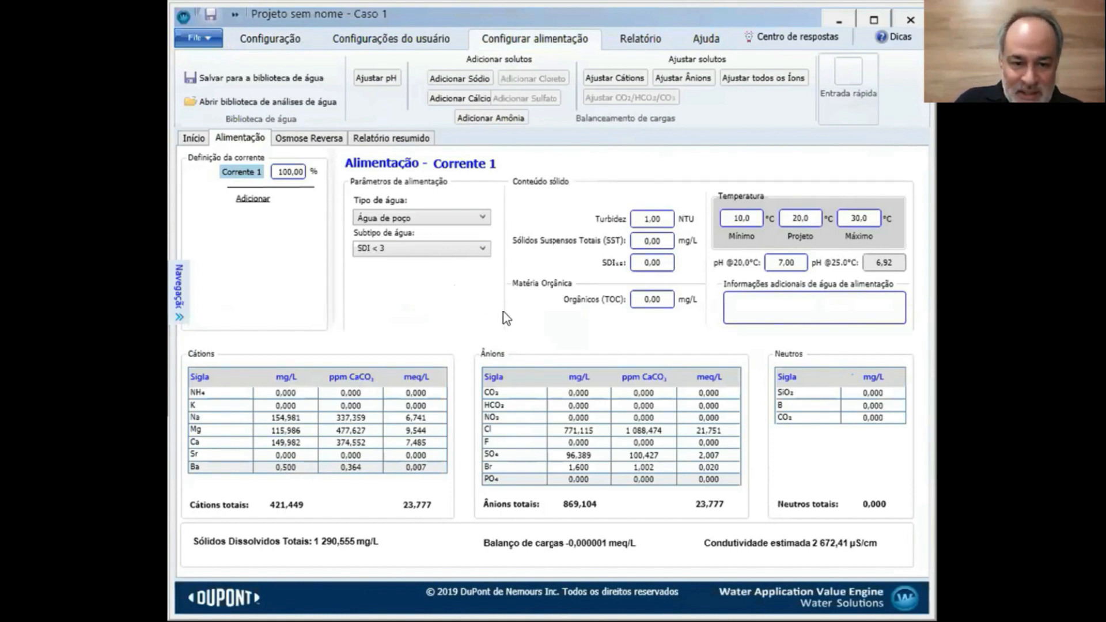
# Rebalance the feed ions once more and go to the Osmose Reversa pass setup
pyautogui.click(748, 85)
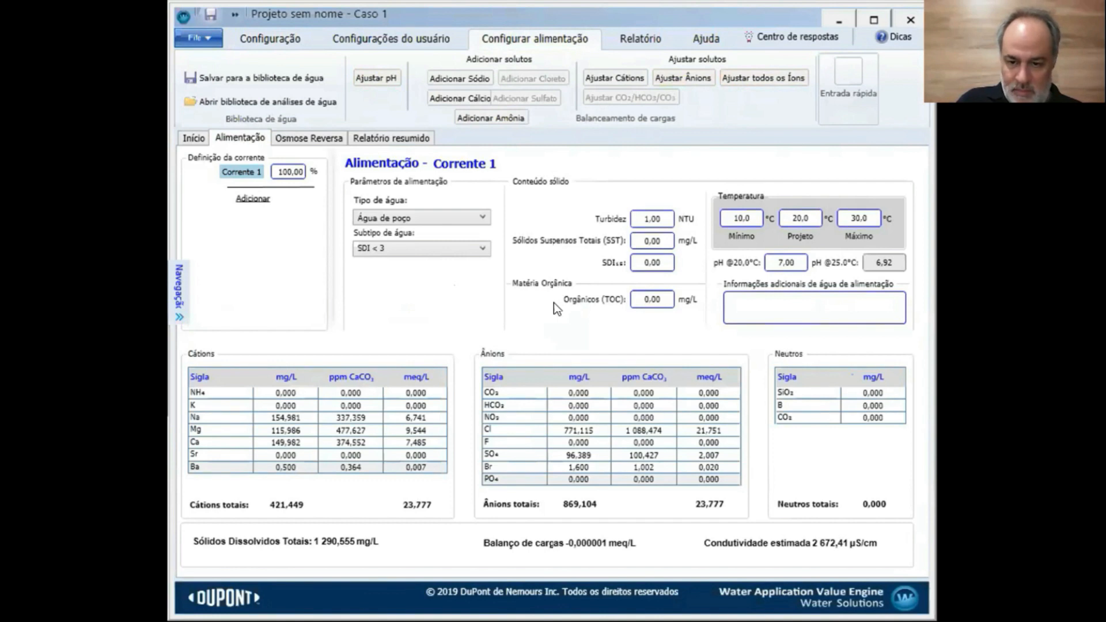
pyautogui.click(323, 136)
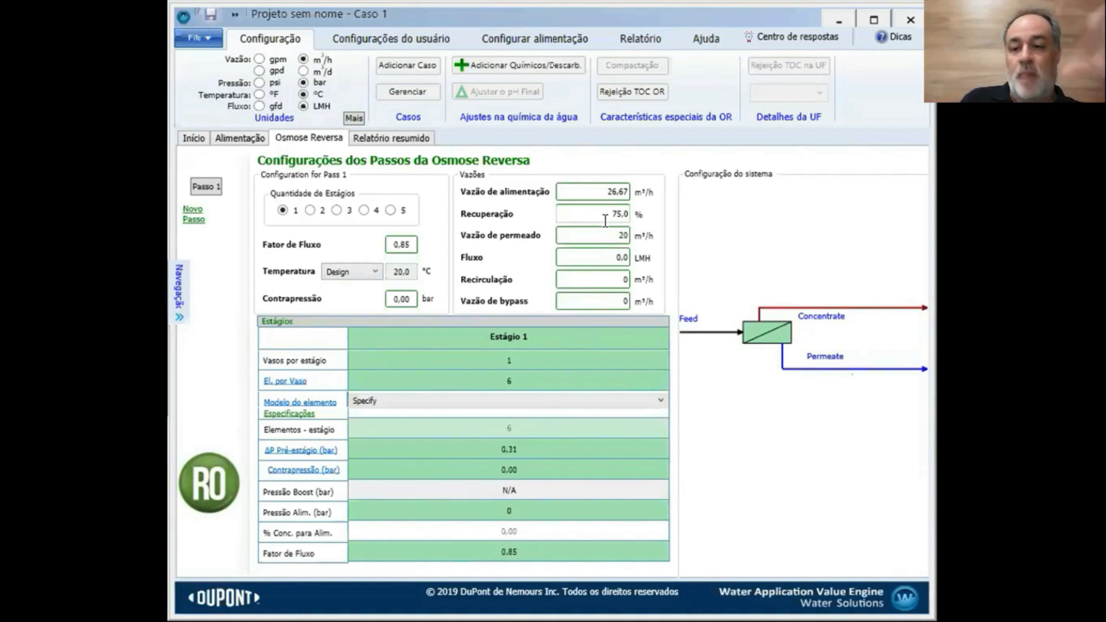
# Make the pass two-stage with 2 vessels (12 elements) in Stage 1 and 1 vessel in Stage 2
pyautogui.click(309, 211)
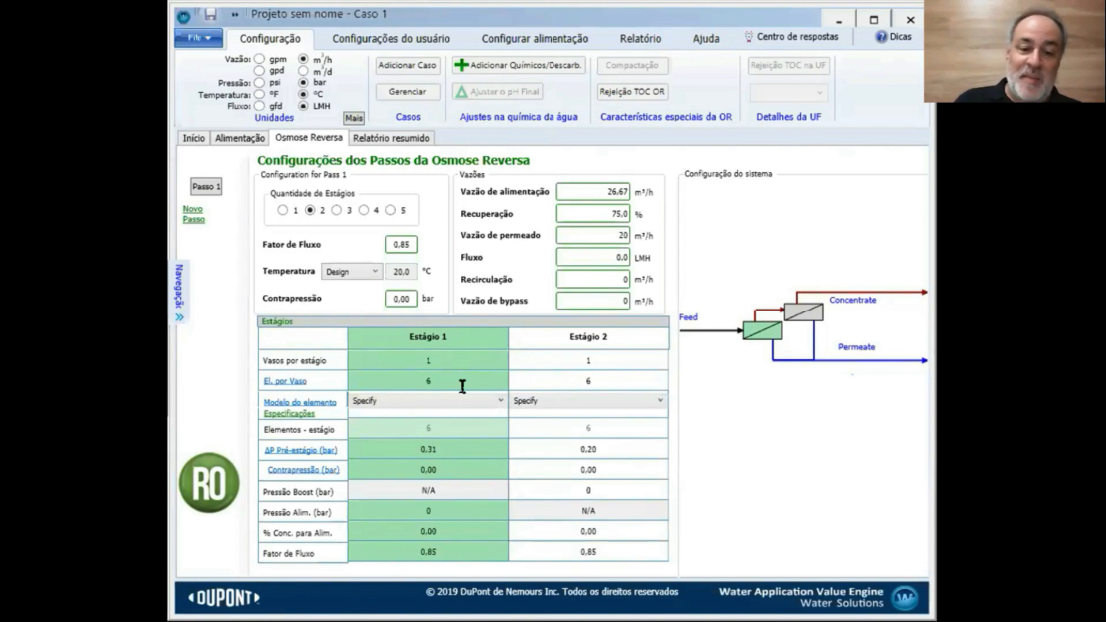
pyautogui.click(436, 362)
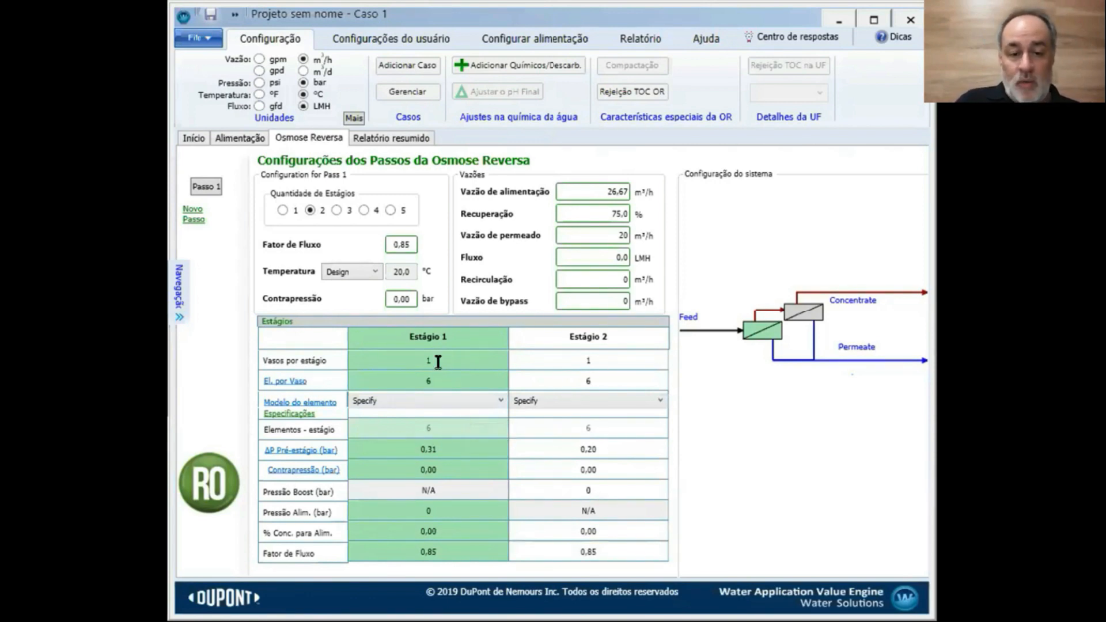
pyautogui.write('2')
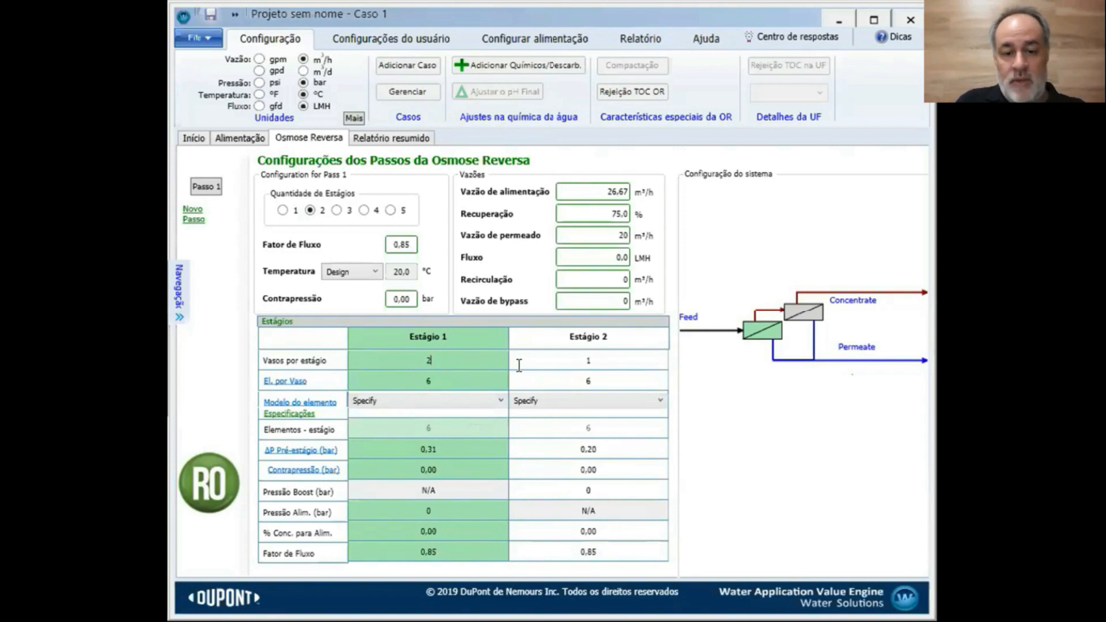
pyautogui.click(591, 363)
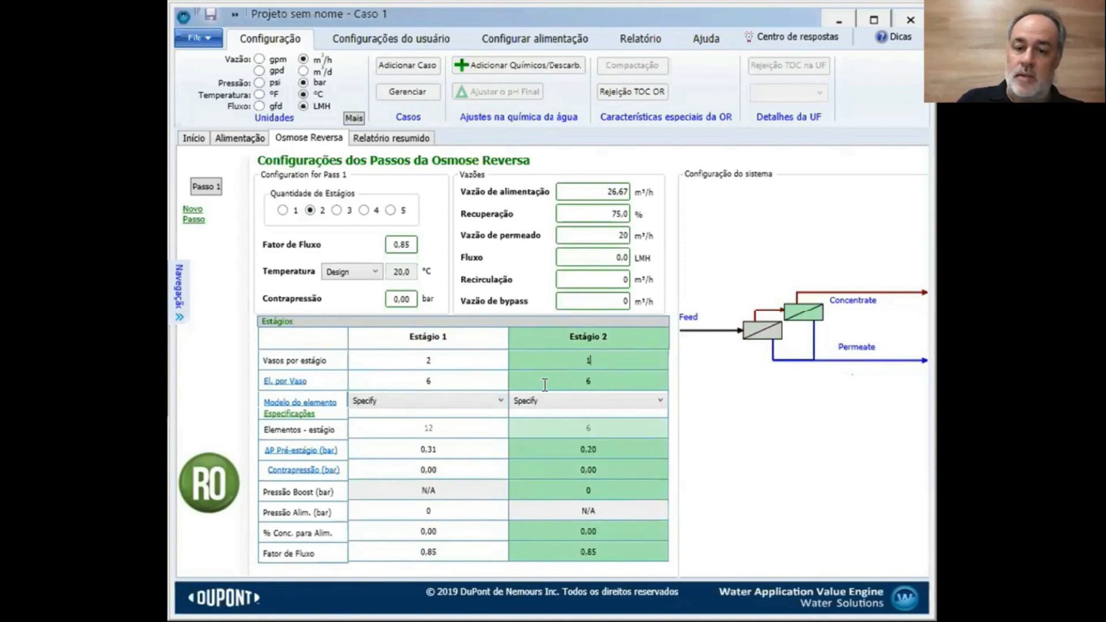
# Check Stage 1's element model list without choosing, then bring up the Especificações catalogue
pyautogui.click(381, 402)
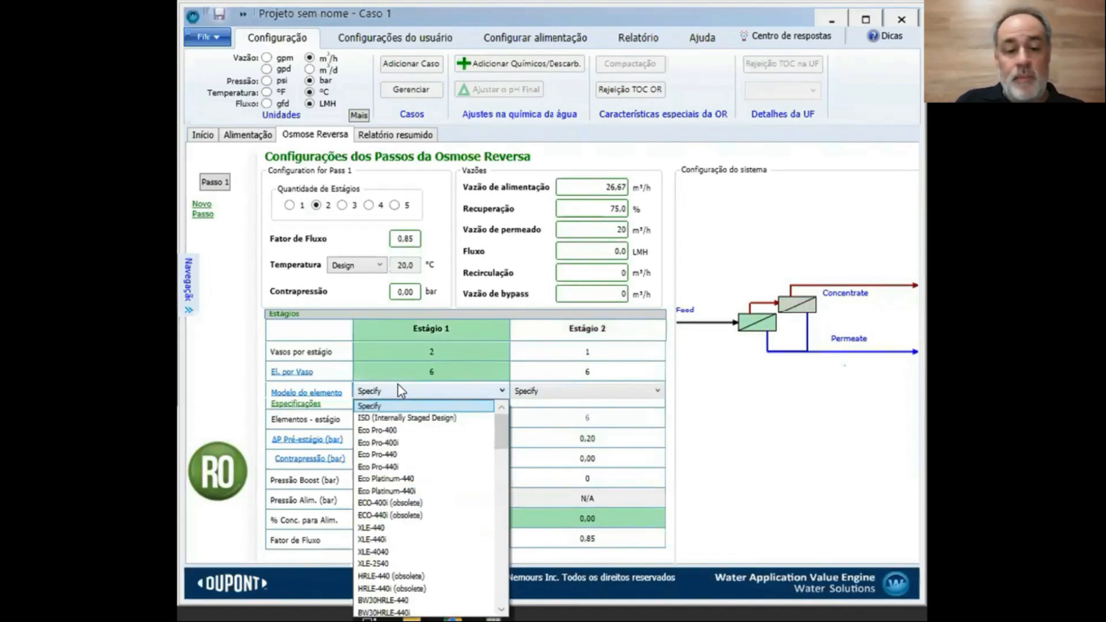
pyautogui.click(505, 385)
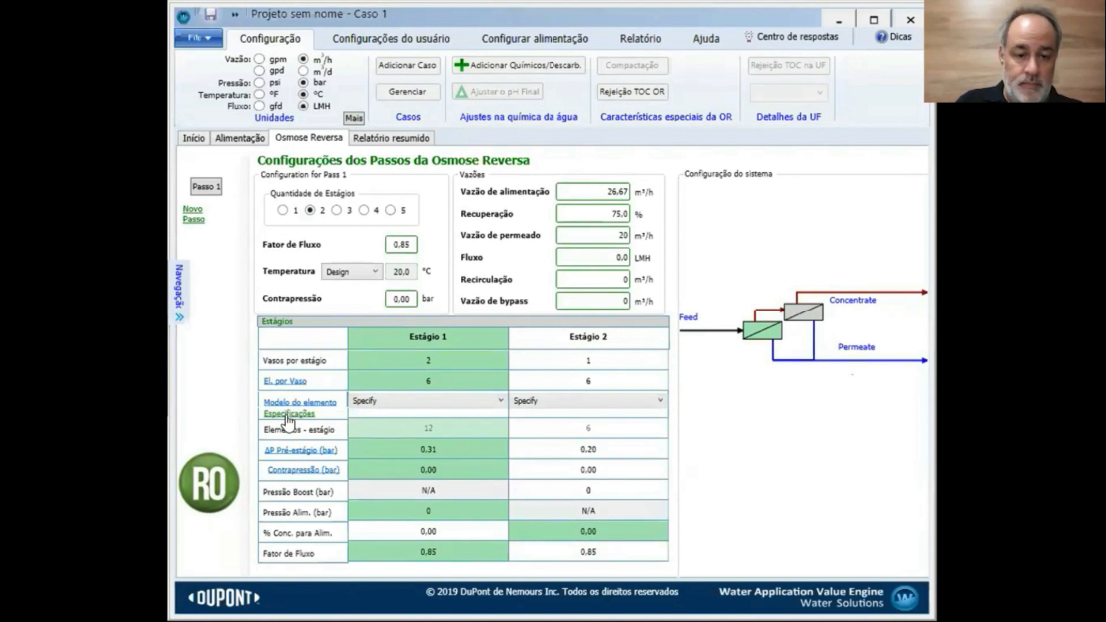
pyautogui.click(288, 415)
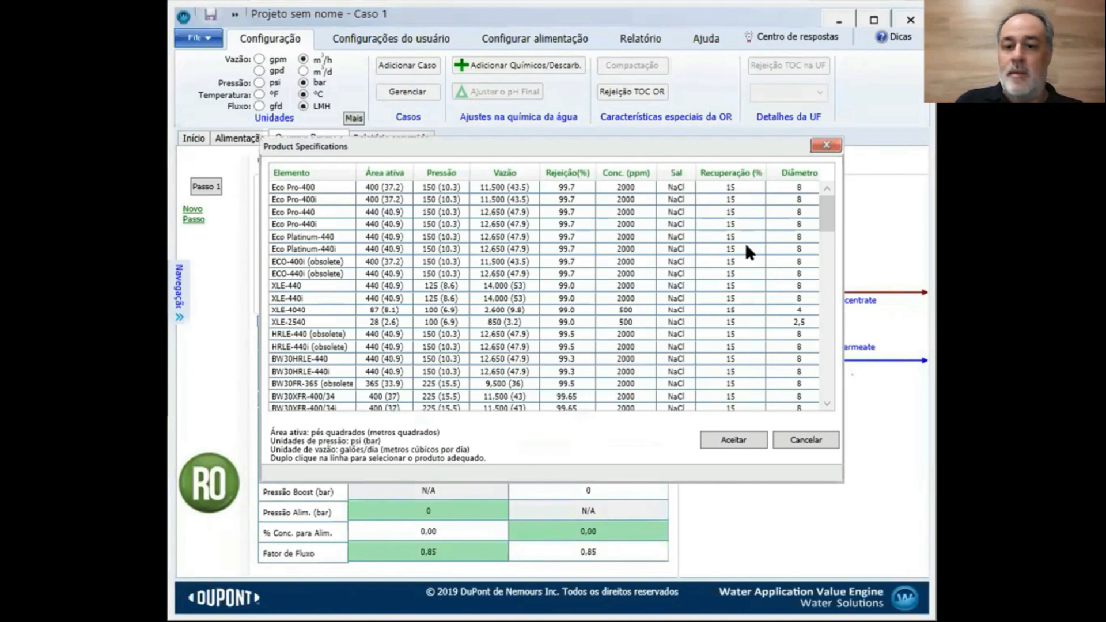
# Browse the Product Specifications list of element models with their area, pressure, flow and rejection
pyautogui.moveTo(830, 225); pyautogui.dragTo(808, 200)
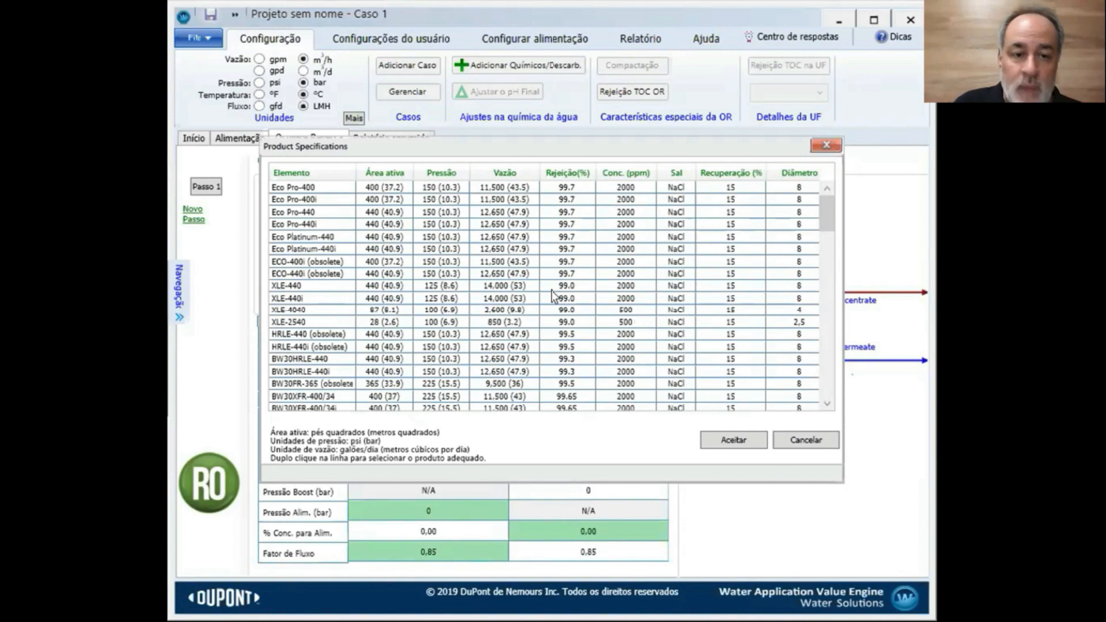
pyautogui.scroll(-12, 553, 296)
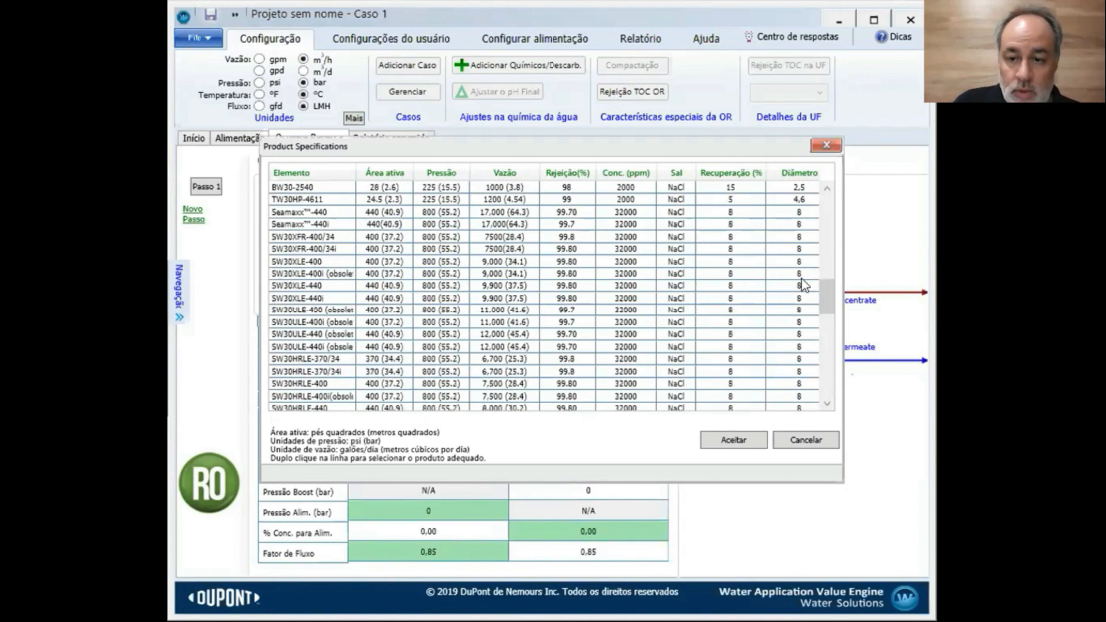
pyautogui.moveTo(822, 288); pyautogui.dragTo(828, 337)
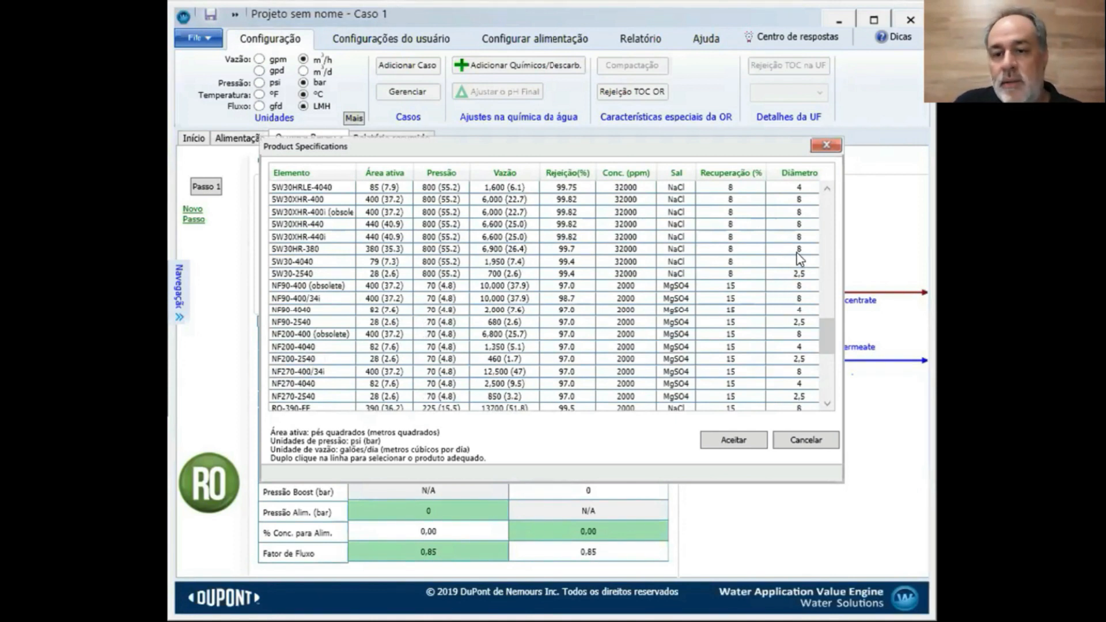
pyautogui.moveTo(826, 340); pyautogui.dragTo(826, 311)
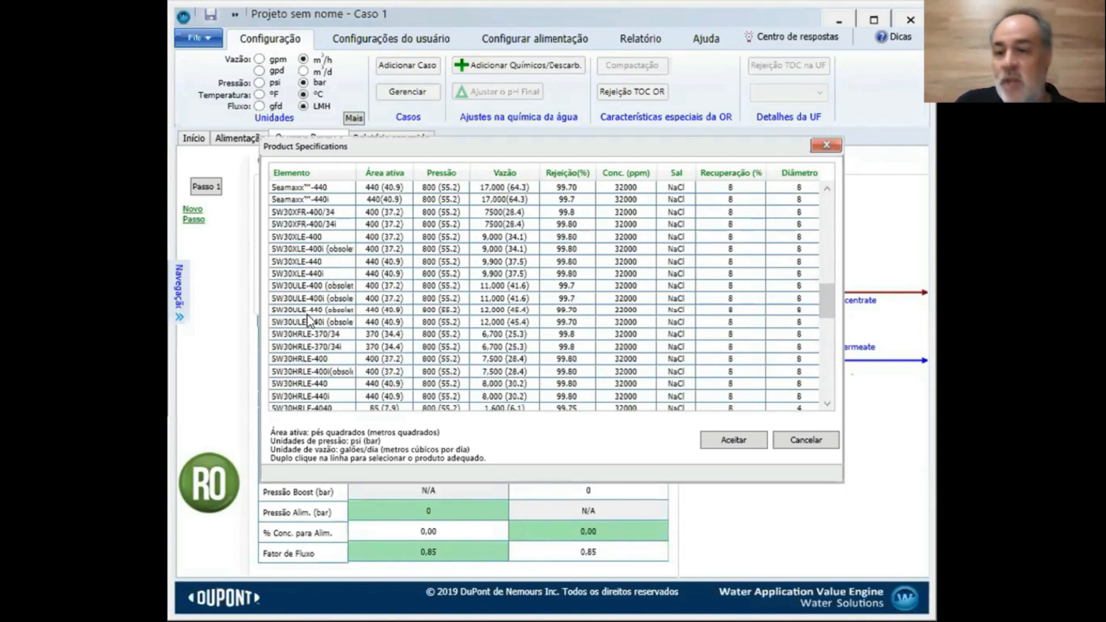
pyautogui.moveTo(823, 297); pyautogui.dragTo(824, 209)
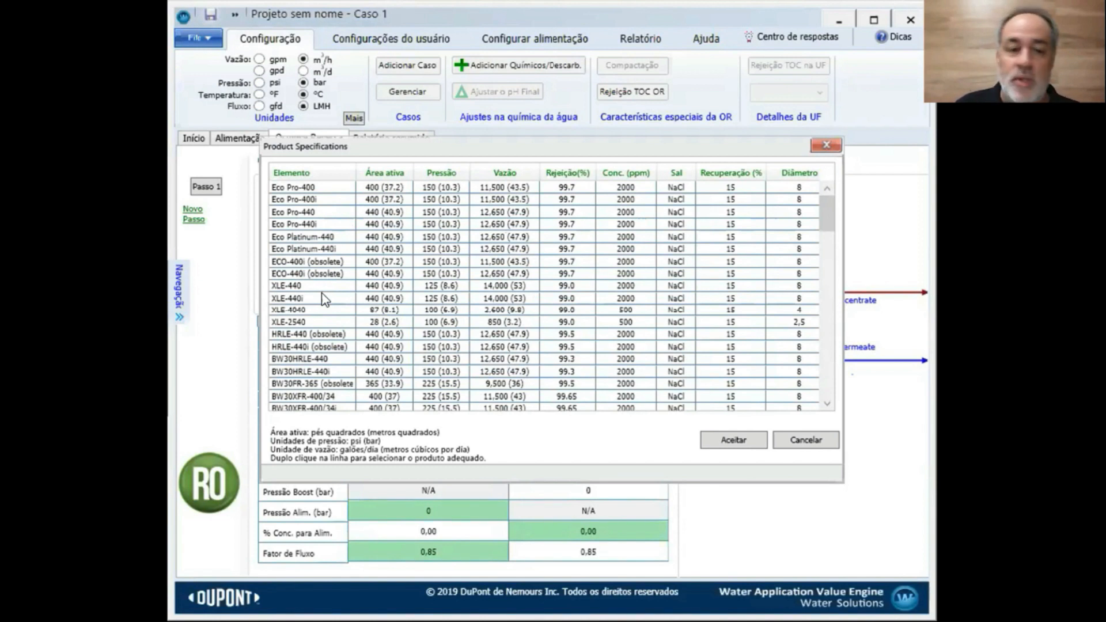
pyautogui.scroll(-20, 353, 255)
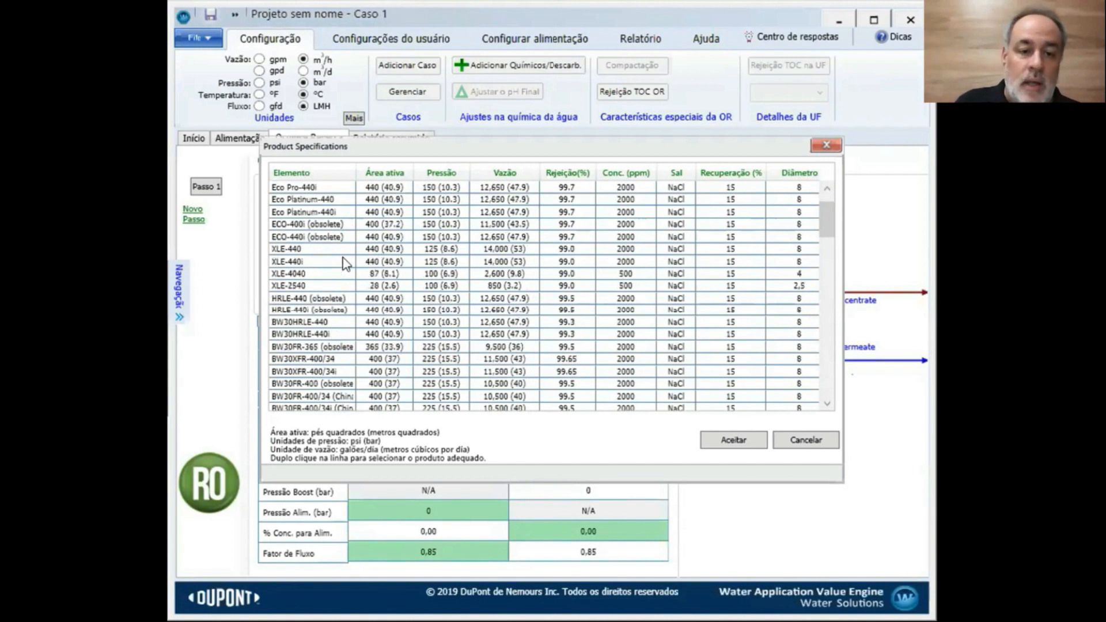
pyautogui.scroll(-7, 345, 303)
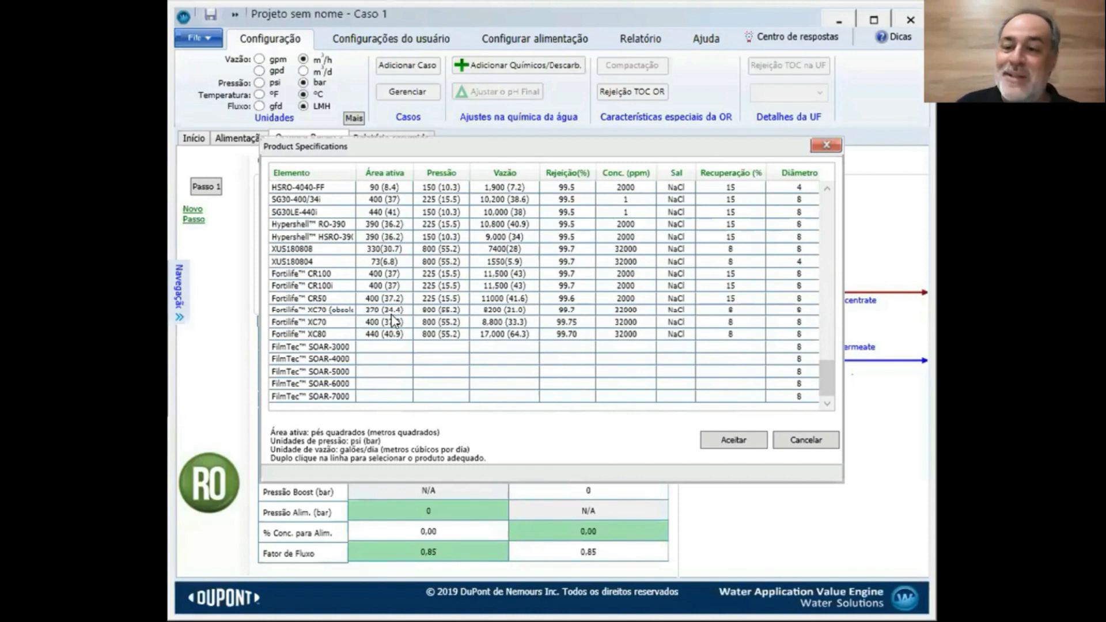
pyautogui.scroll(10, 392, 319)
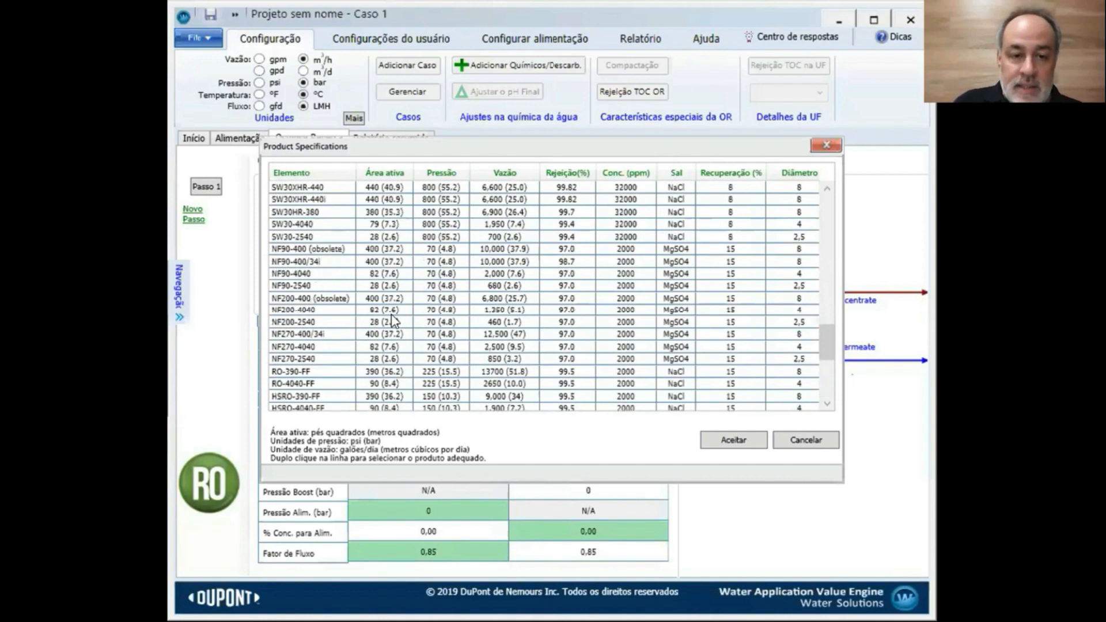
pyautogui.scroll(6, 391, 319)
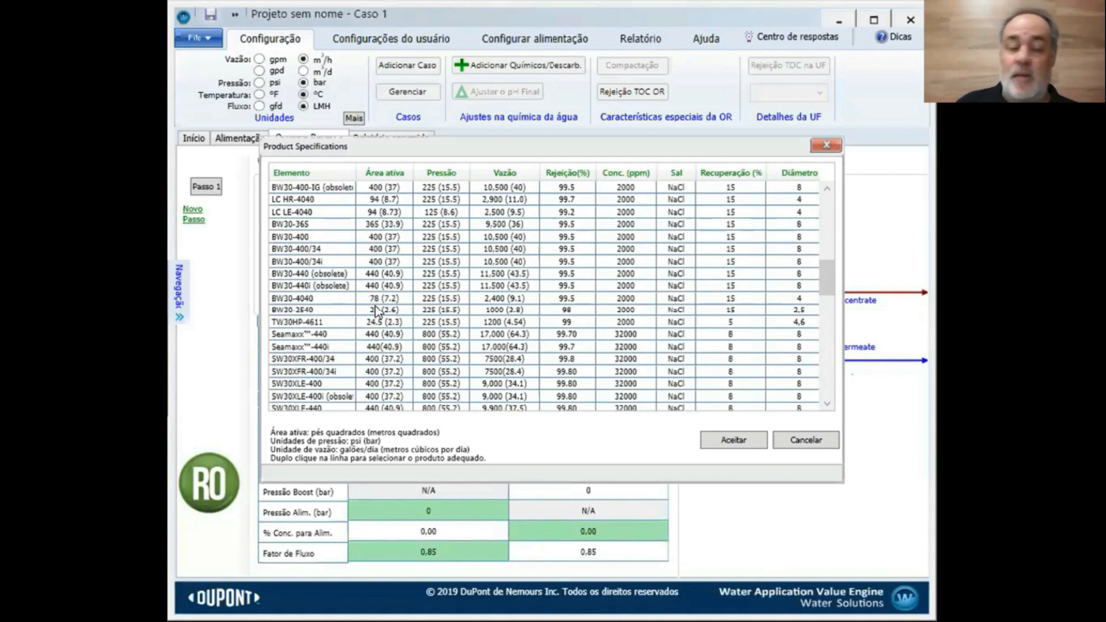
# Pick BW30-400 in the catalogue and accept it, then reopen and close the catalogue unchanged
pyautogui.click(313, 237)
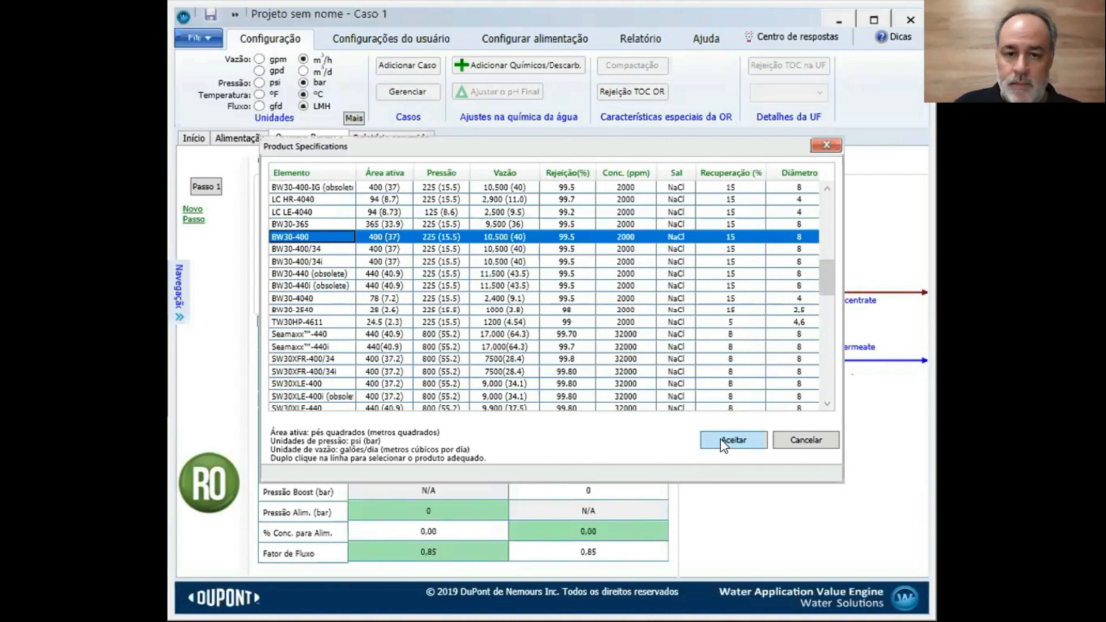
pyautogui.scroll(2, 559, 394)
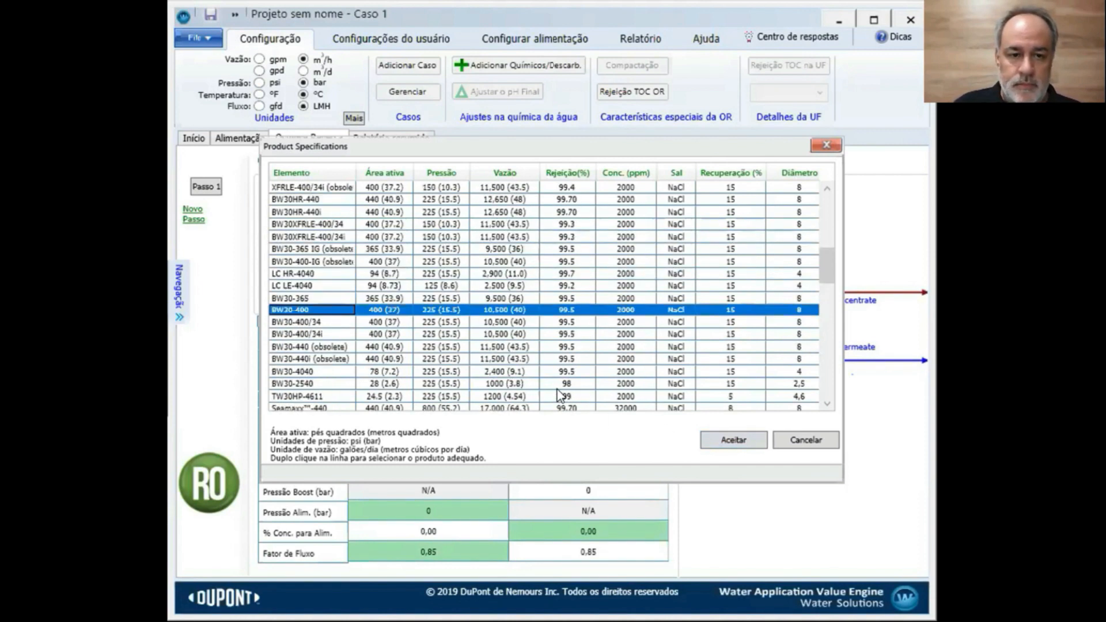
pyautogui.scroll(-1, 559, 395)
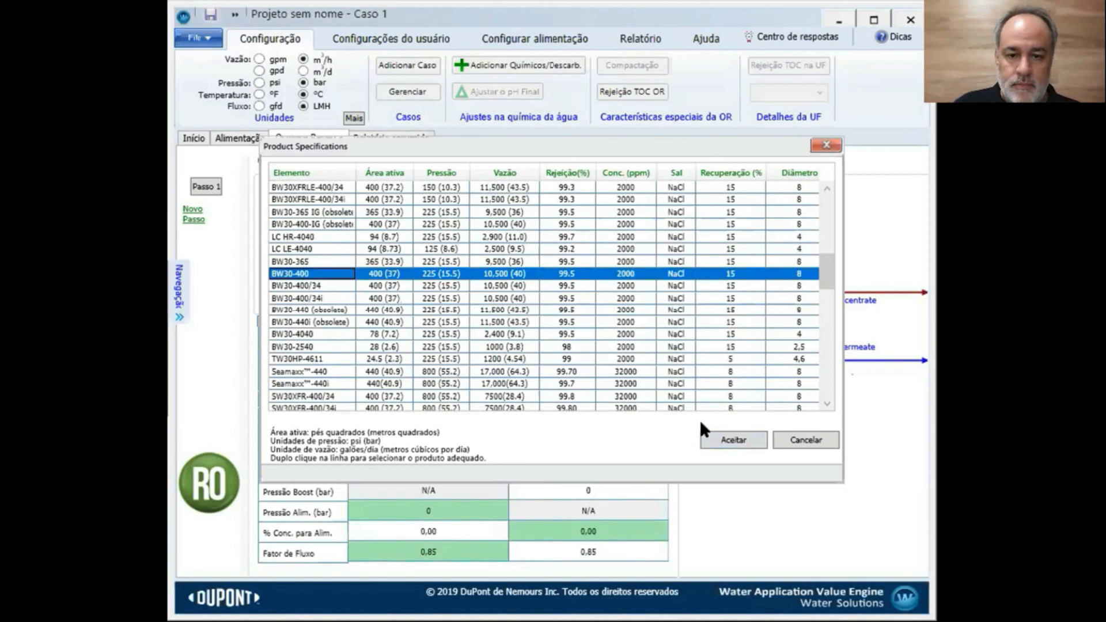
pyautogui.click(724, 441)
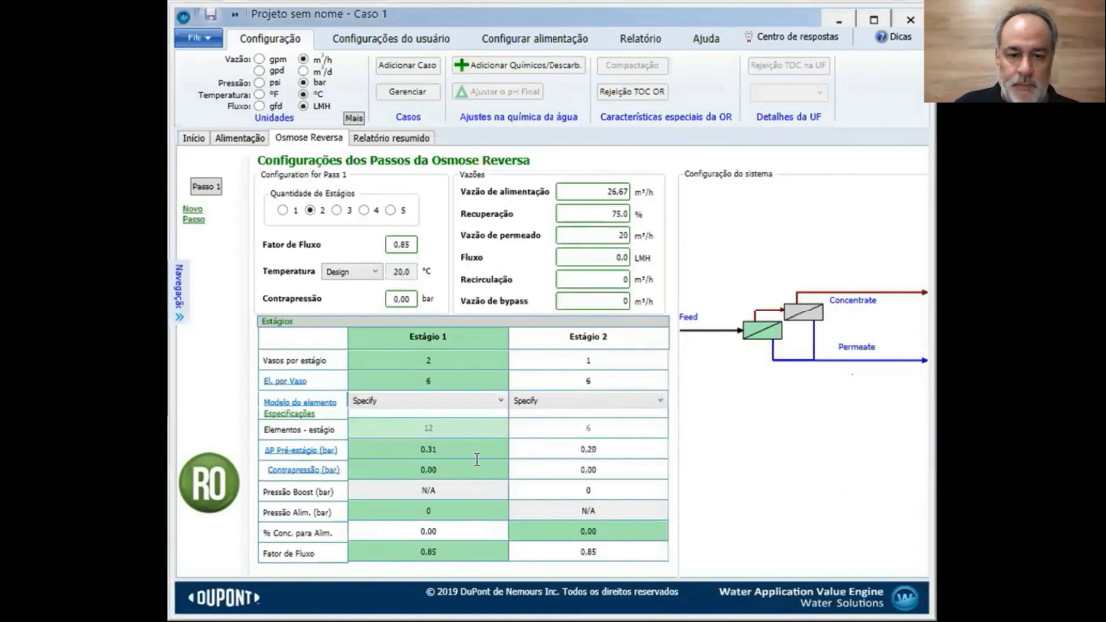
pyautogui.click(296, 416)
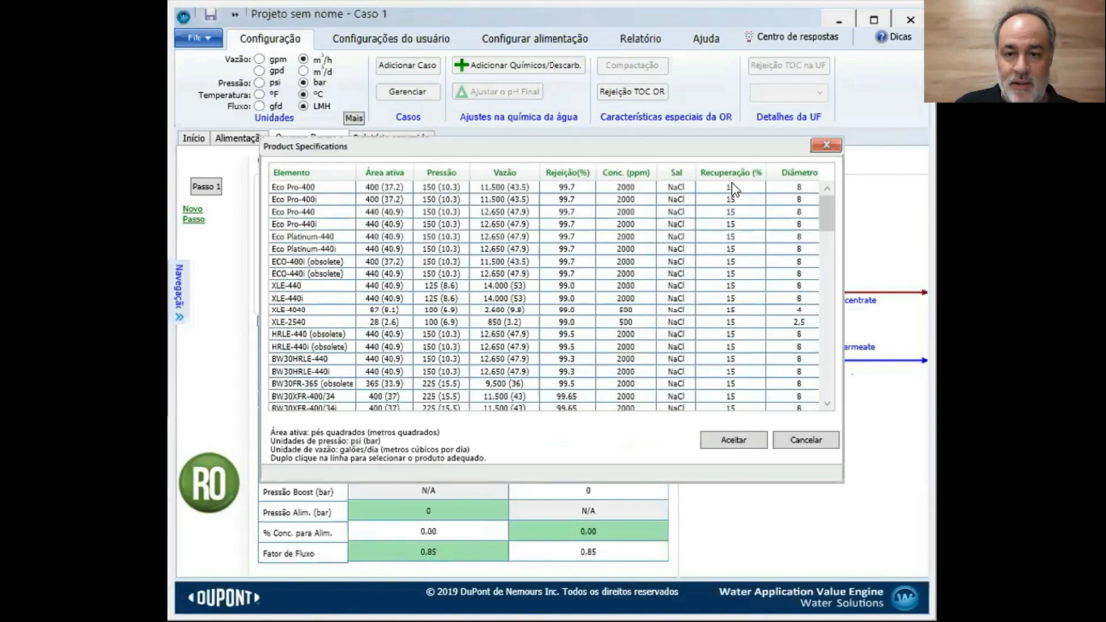
pyautogui.click(828, 146)
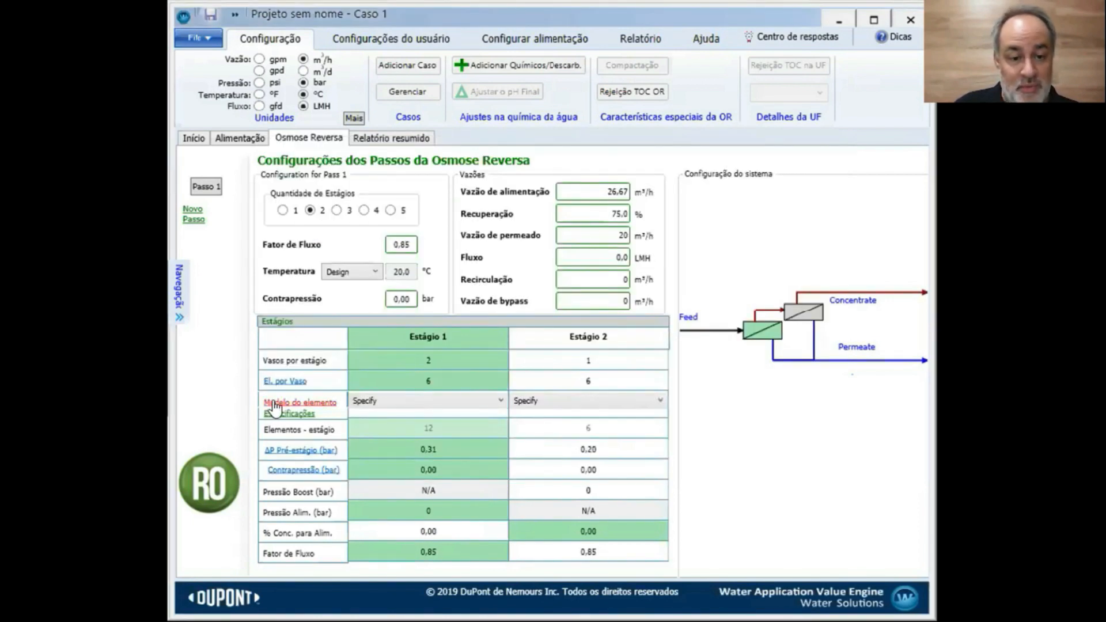
# Choose BW30-400 as Stage 1's element model
pyautogui.click(501, 400)
pyautogui.scroll(-1, 460, 467)
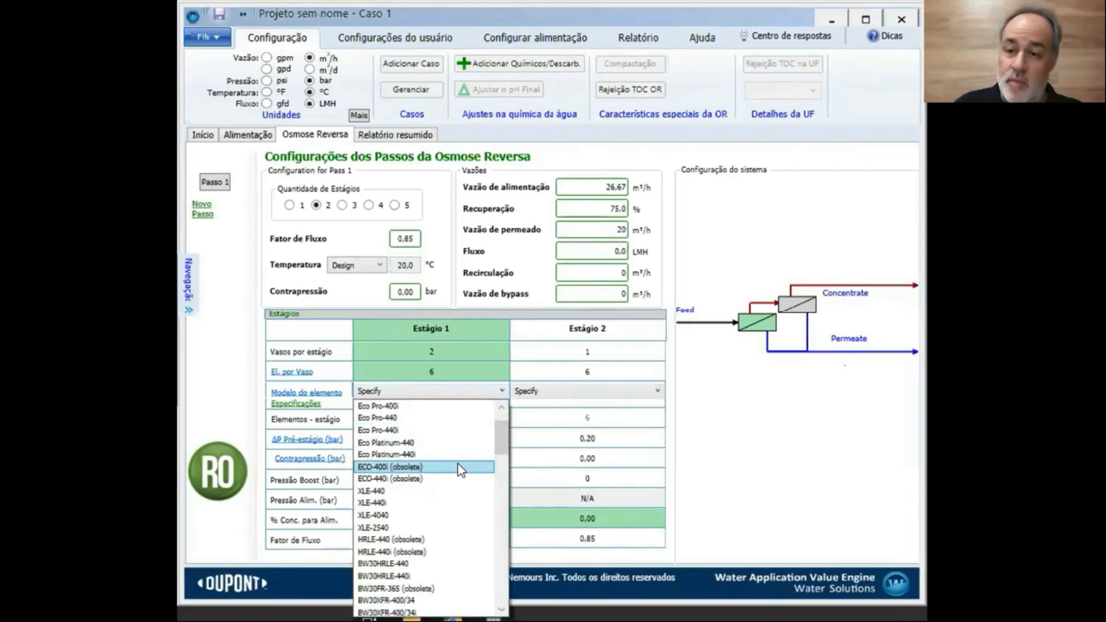
pyautogui.scroll(-3, 461, 469)
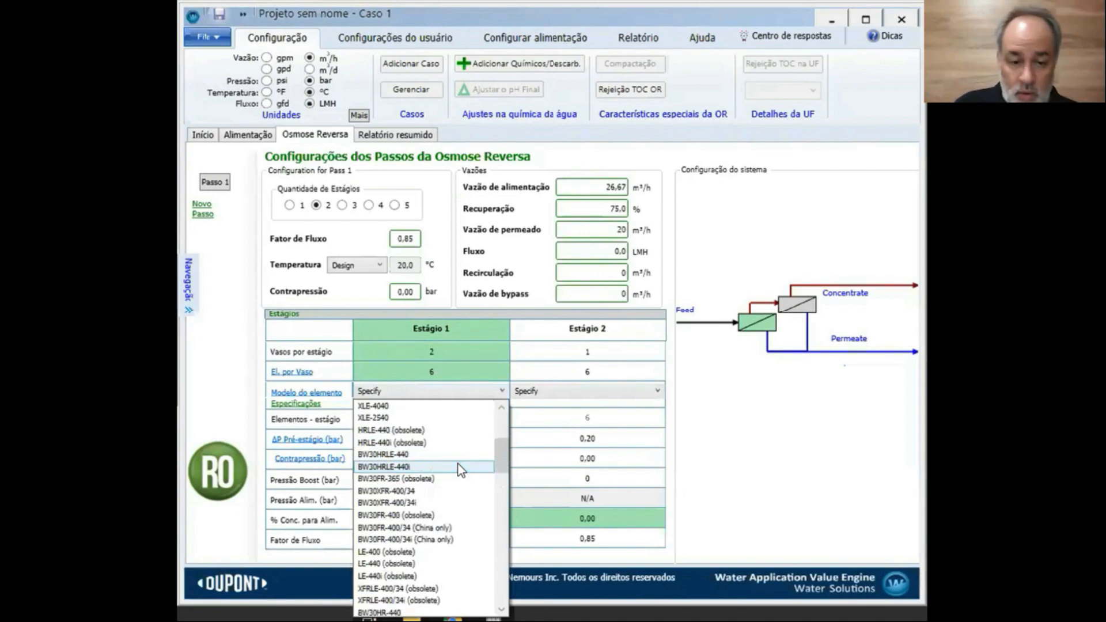
pyautogui.scroll(-1, 461, 470)
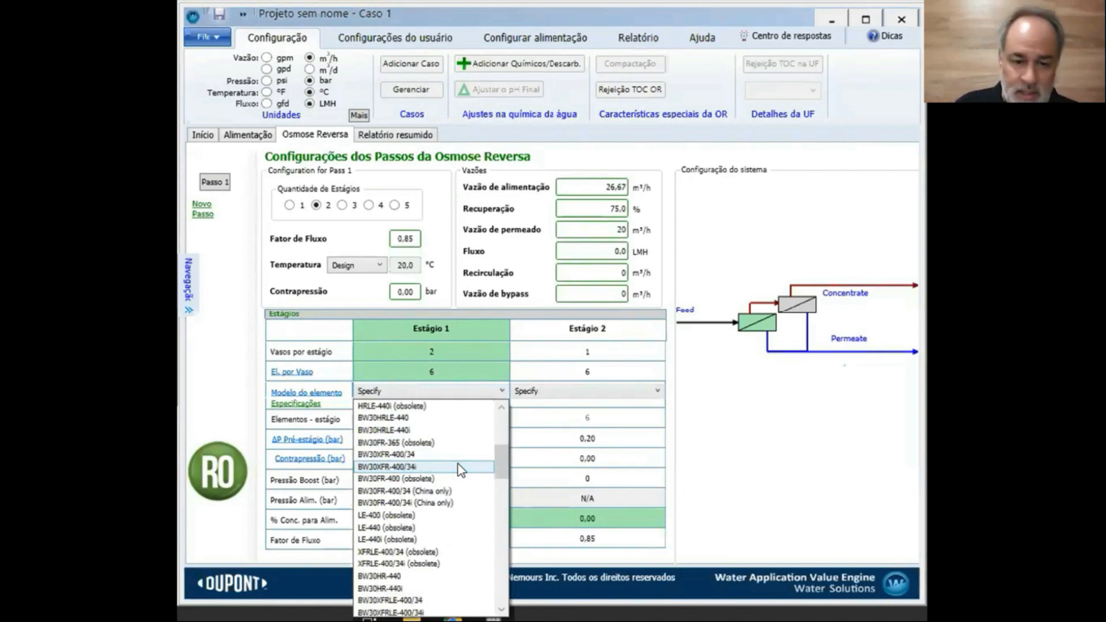
pyautogui.scroll(-2, 461, 470)
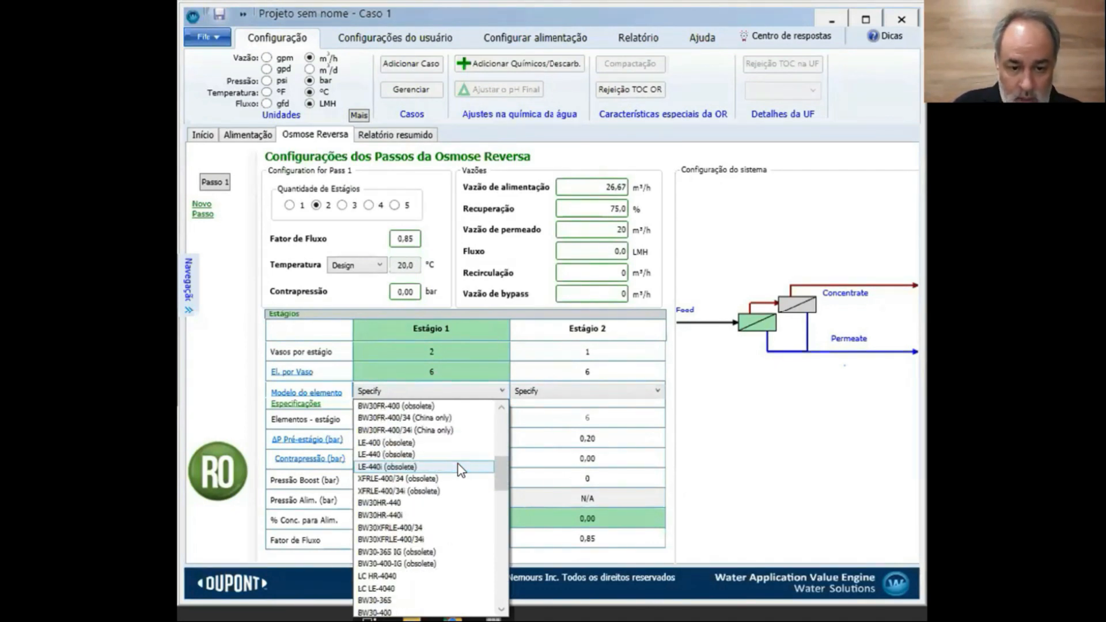
pyautogui.scroll(-3, 461, 469)
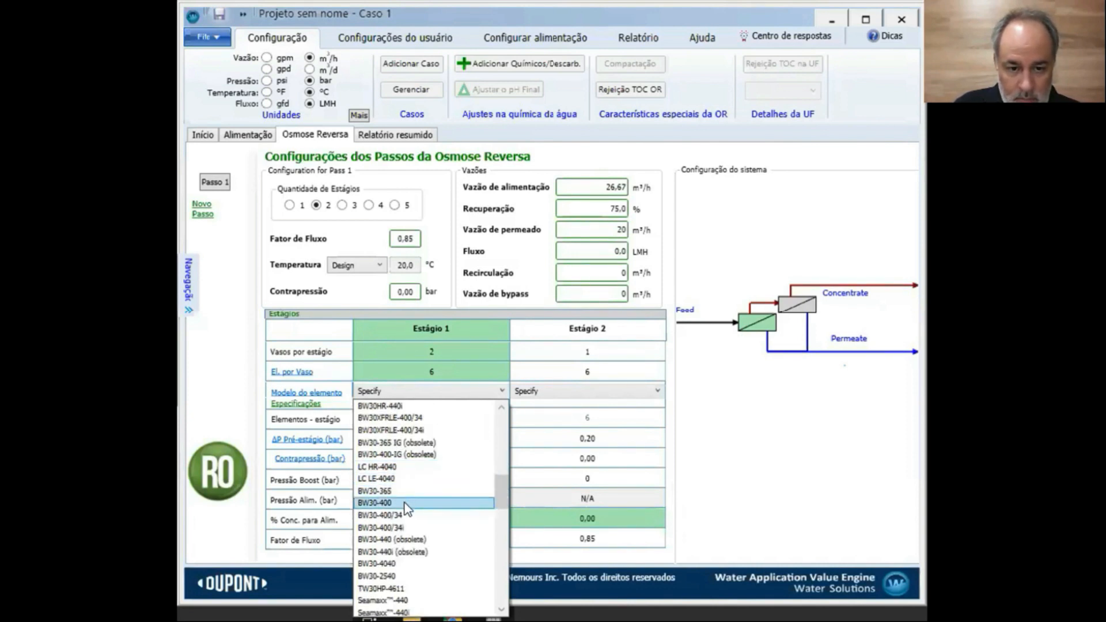
pyautogui.click(406, 503)
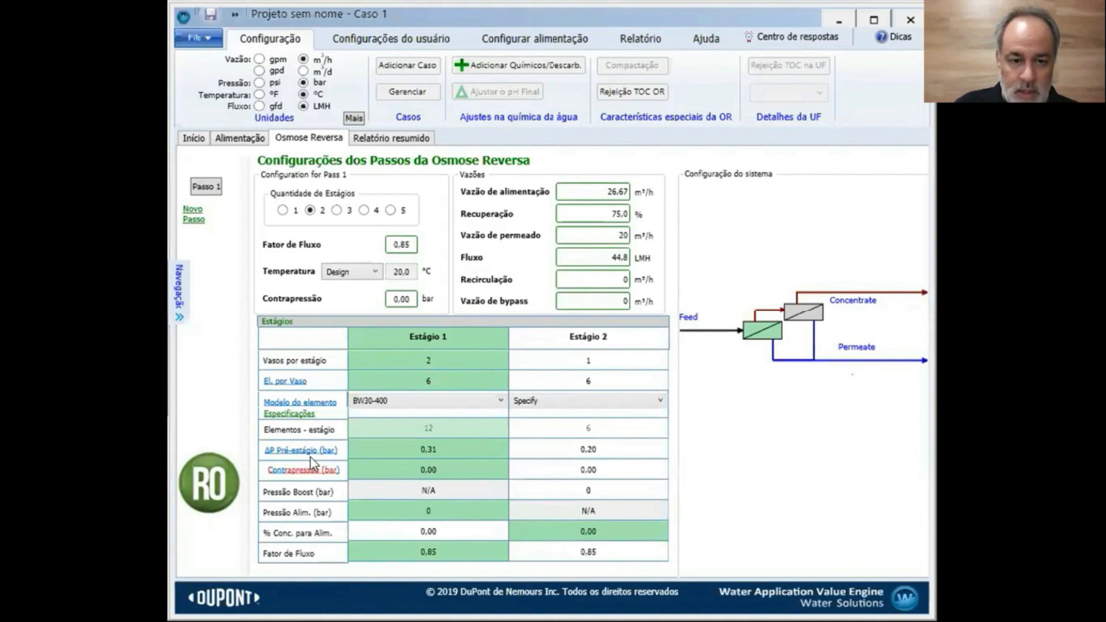
# Review BW30-400's specifications and copy the model to Stage 2, giving 29,9 LMH flux
pyautogui.click(288, 415)
pyautogui.click(826, 148)
pyautogui.click(300, 403)
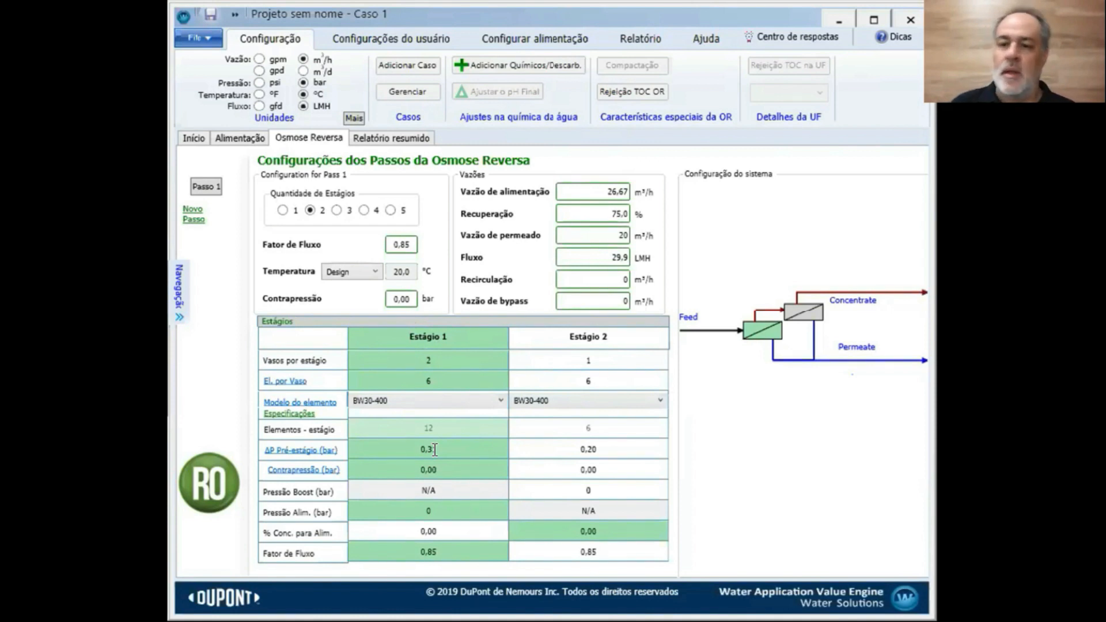
# Restore Stage 1's pre-stage pressure drop to 0,31 bar and bring up the RO flow calculator
pyautogui.write('1')
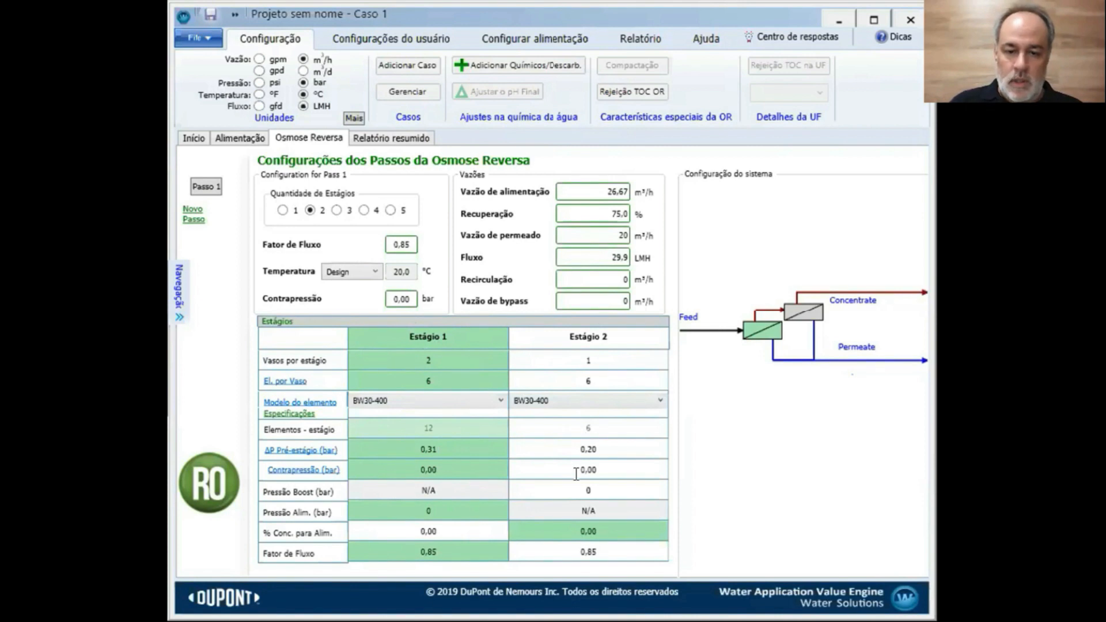
pyautogui.click(567, 214)
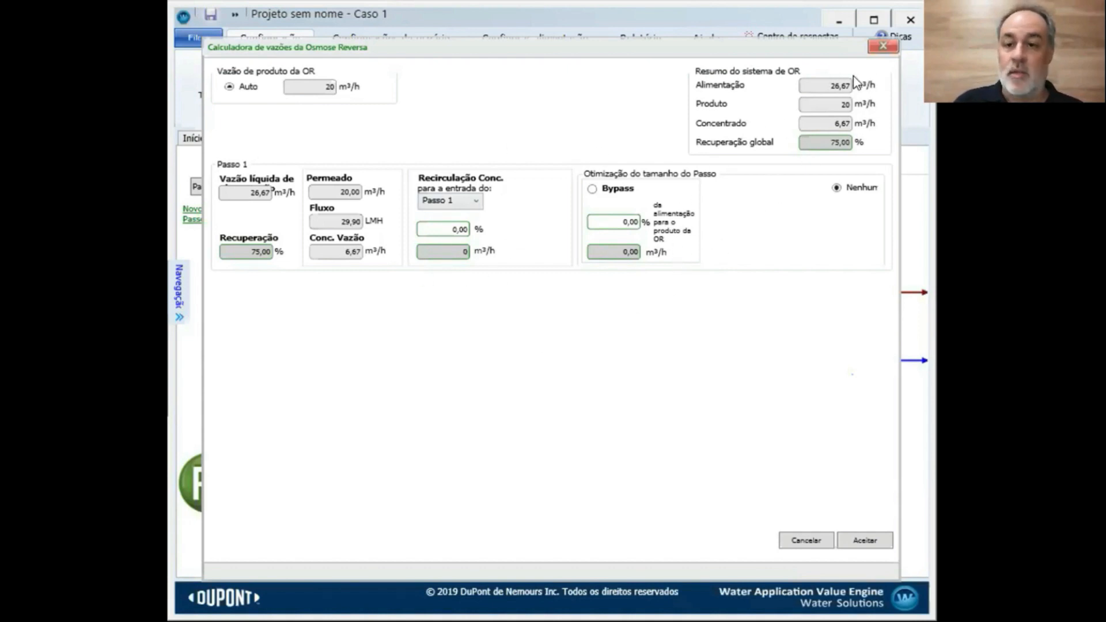
# Close the flow calculator unchanged, keeping 26,67 m³/h feed and 75% recovery
pyautogui.click(806, 540)
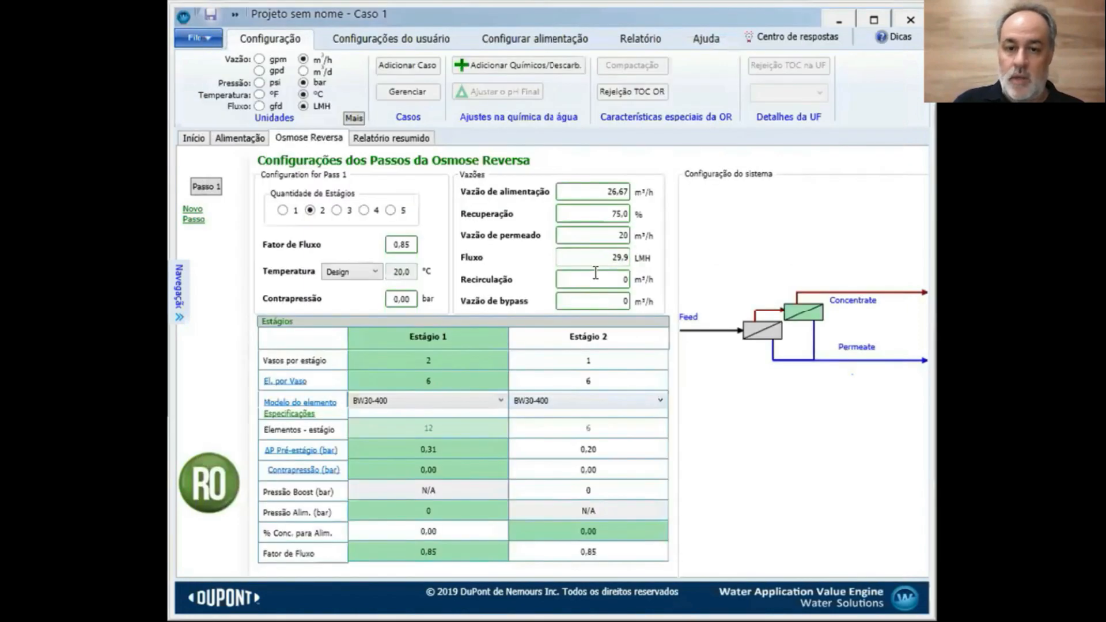
# Bring up the summary report and scroll to the stream table showing 20,0 m³/h product at 17,2 bar
pyautogui.click(392, 138)
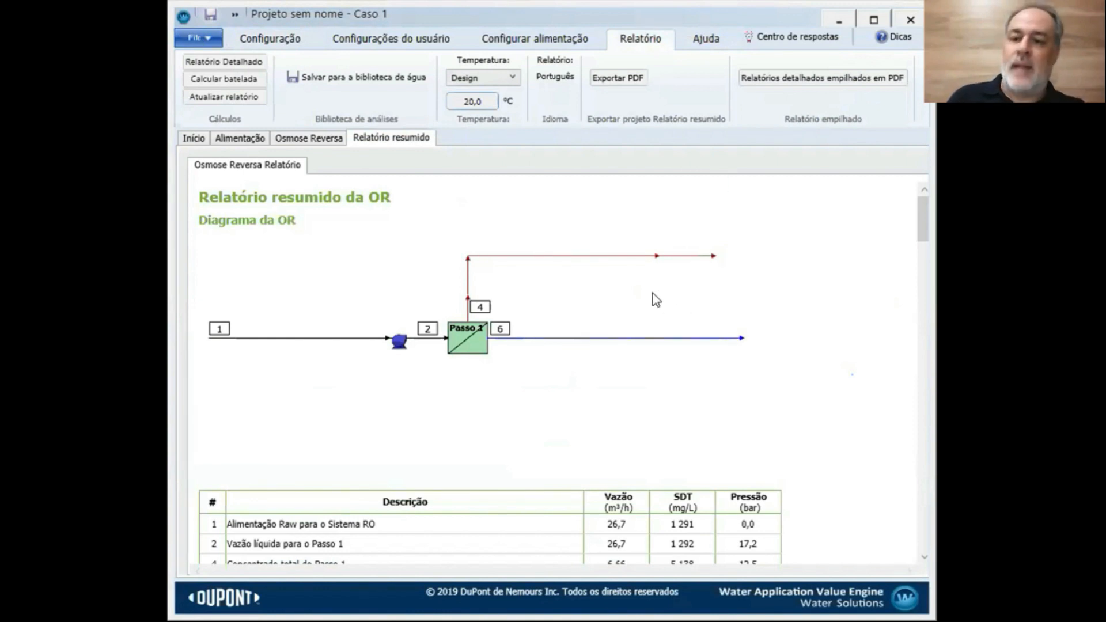
pyautogui.scroll(-1, 653, 294)
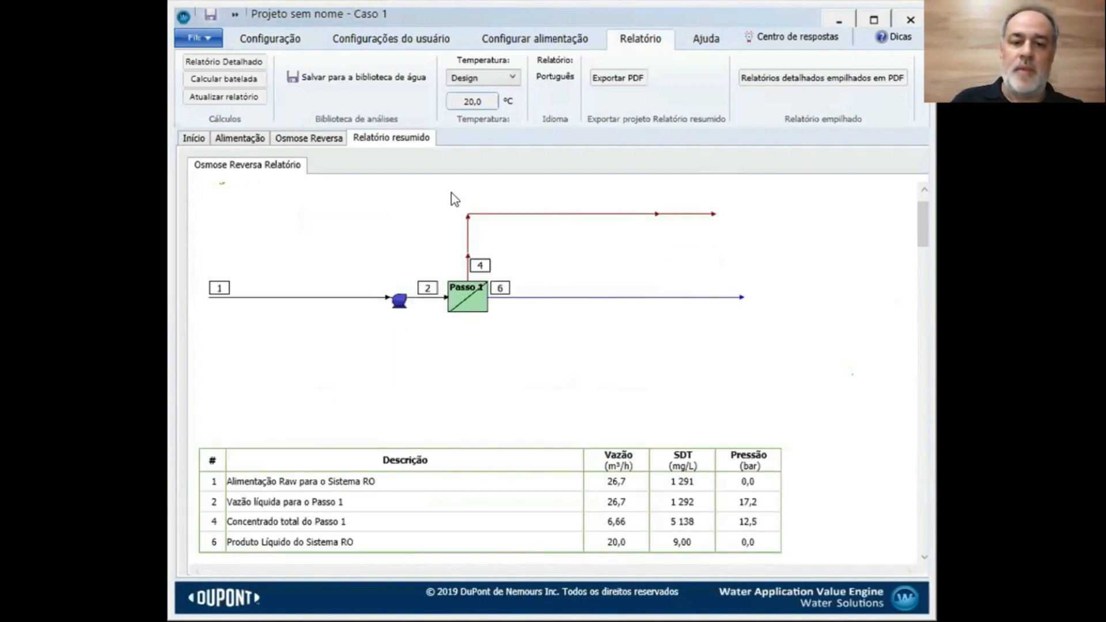
pyautogui.scroll(-1, 589, 339)
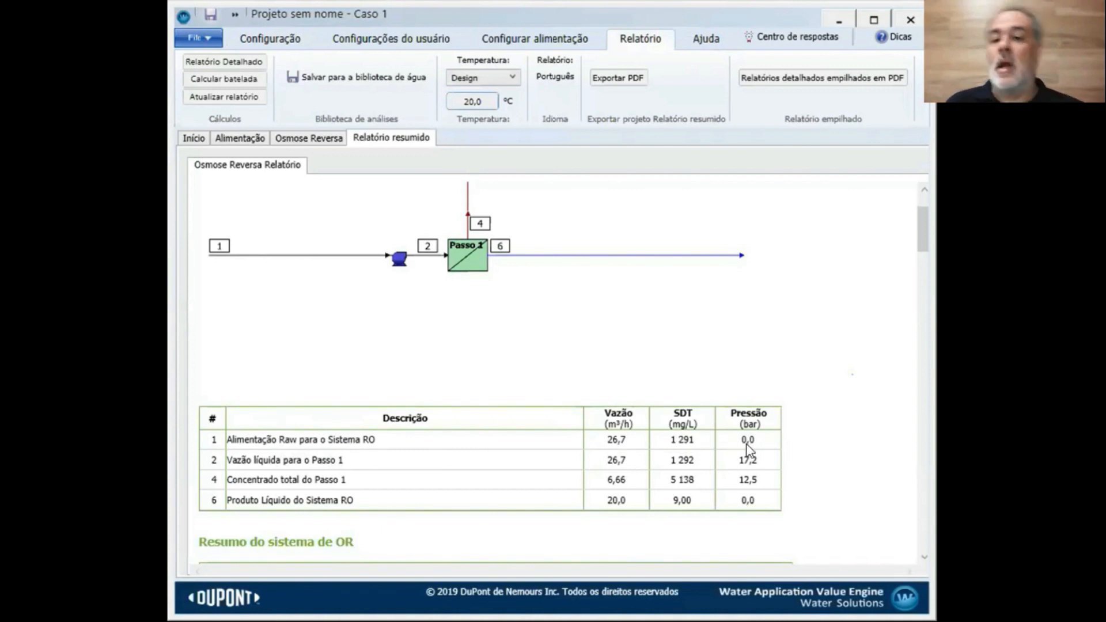
pyautogui.scroll(1, 714, 340)
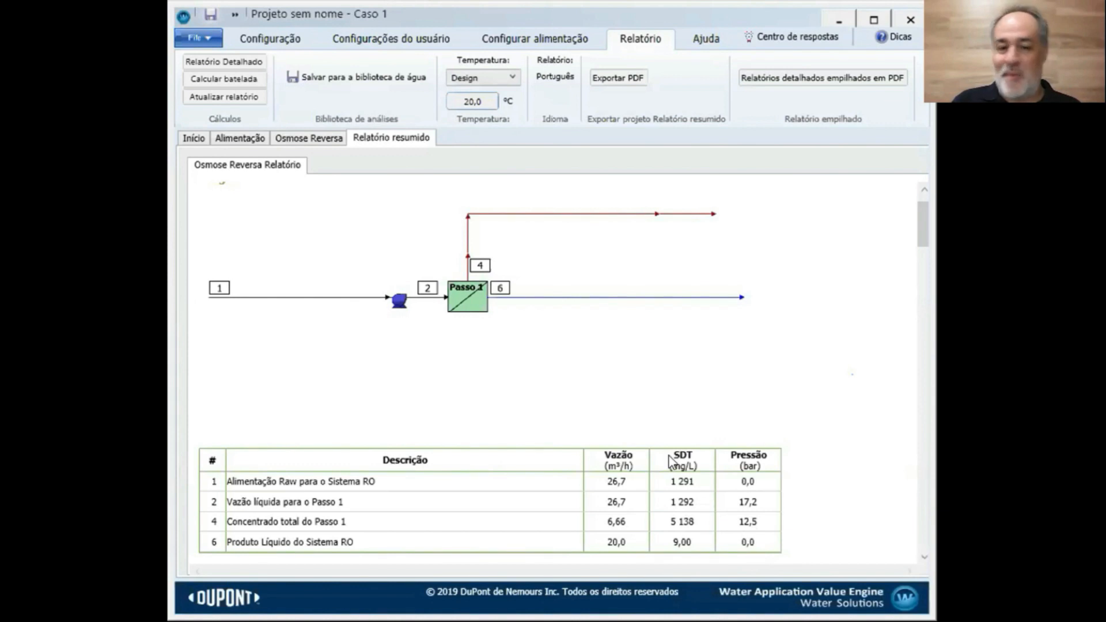
# Scroll the summary report to 'Resumo do sistema de OR', showing 18 elements, 669 m² and 29,9 LMH flux
pyautogui.scroll(-5, 703, 378)
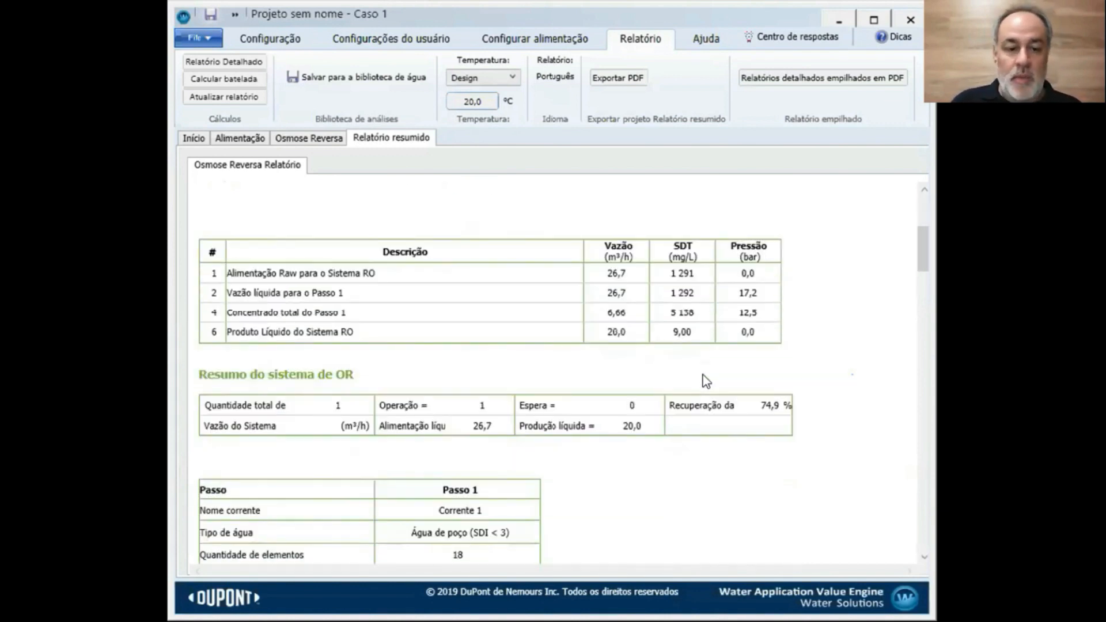
pyautogui.scroll(-1, 703, 375)
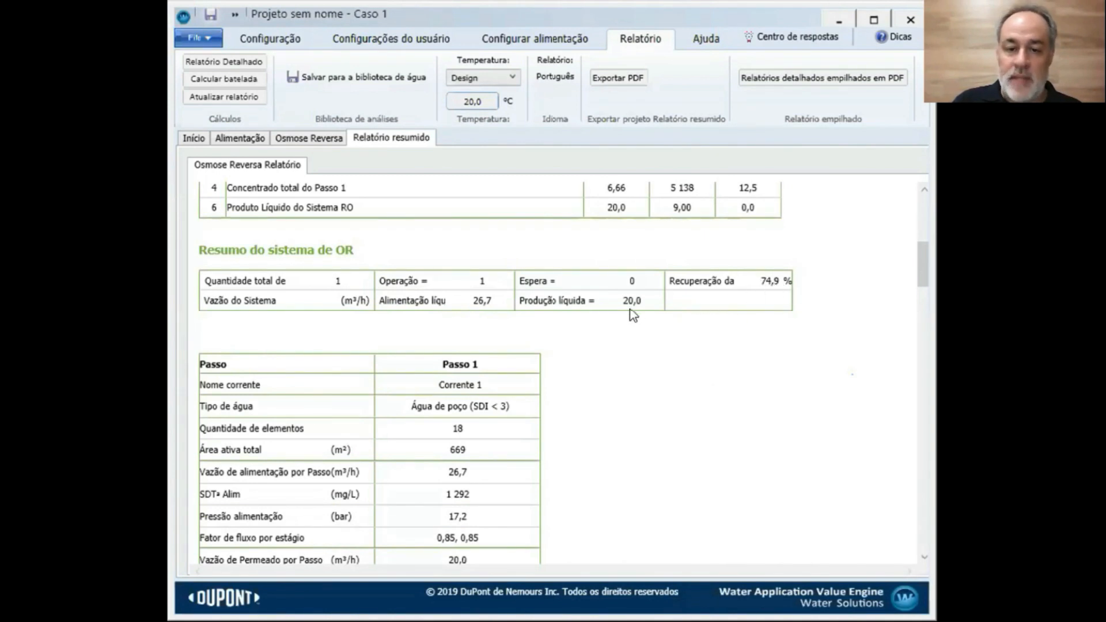
pyautogui.scroll(-1, 600, 320)
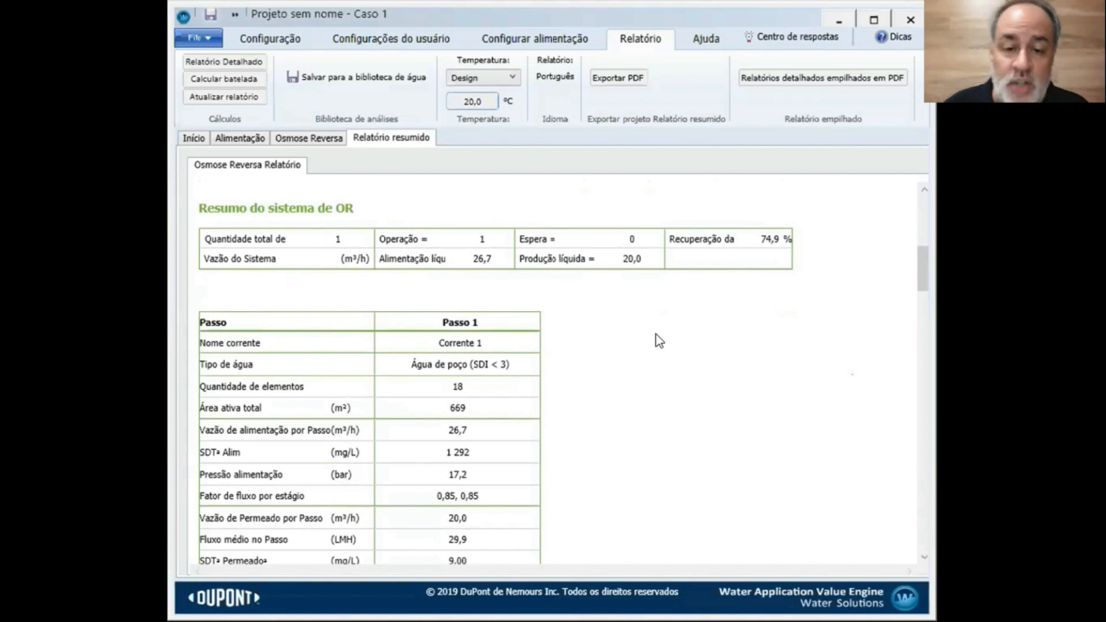
pyautogui.scroll(-3, 660, 341)
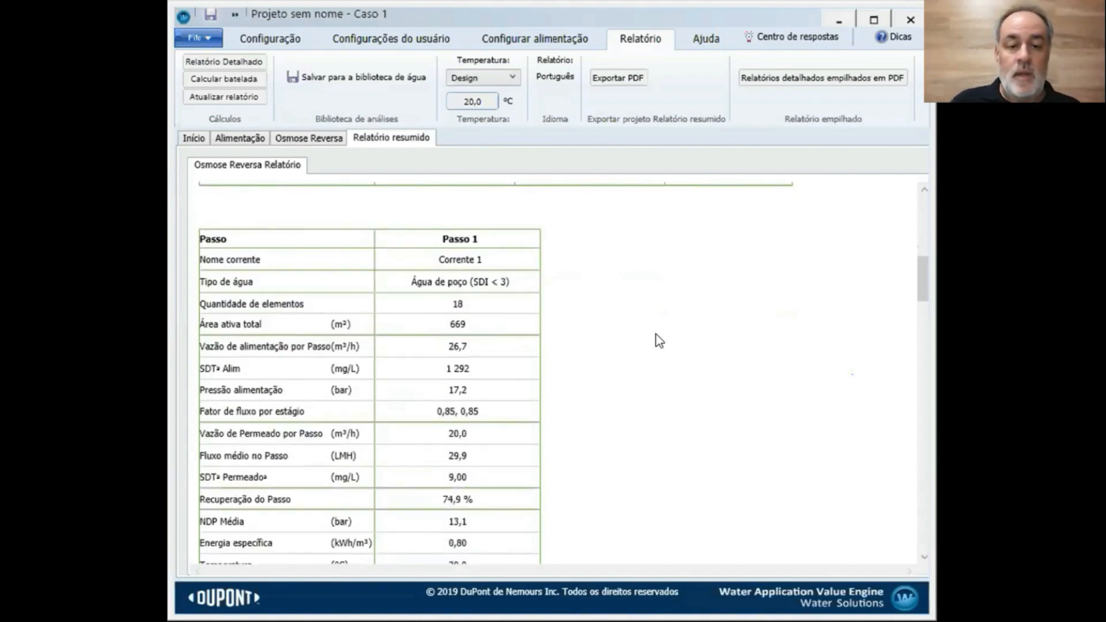
pyautogui.scroll(-10, 660, 341)
pyautogui.scroll(-5, 660, 341)
pyautogui.scroll(15, 659, 341)
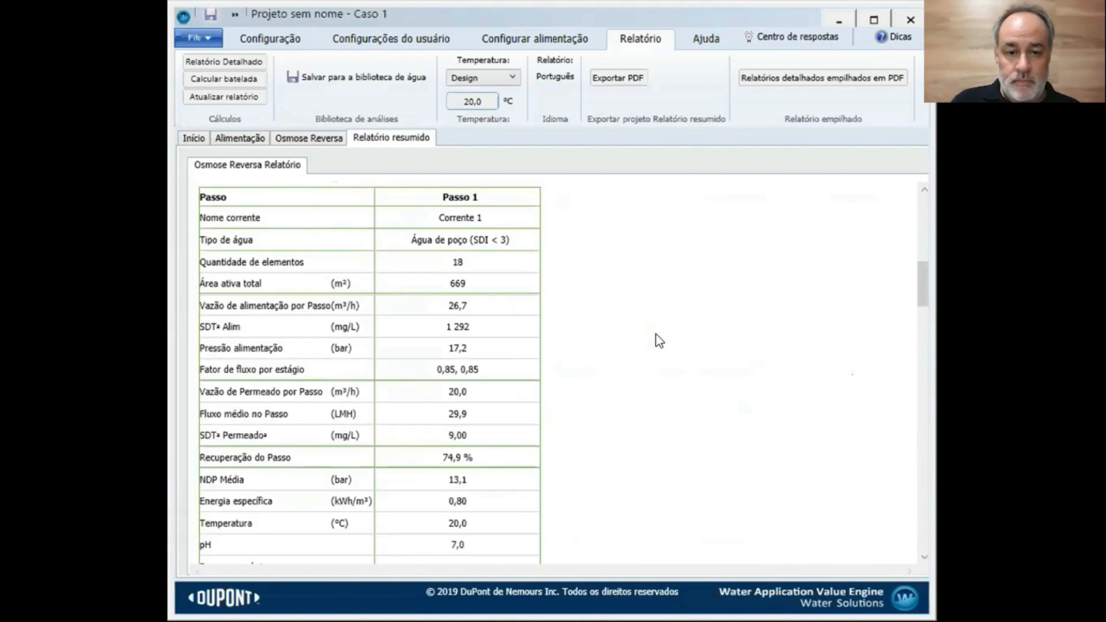
pyautogui.scroll(-20, 660, 341)
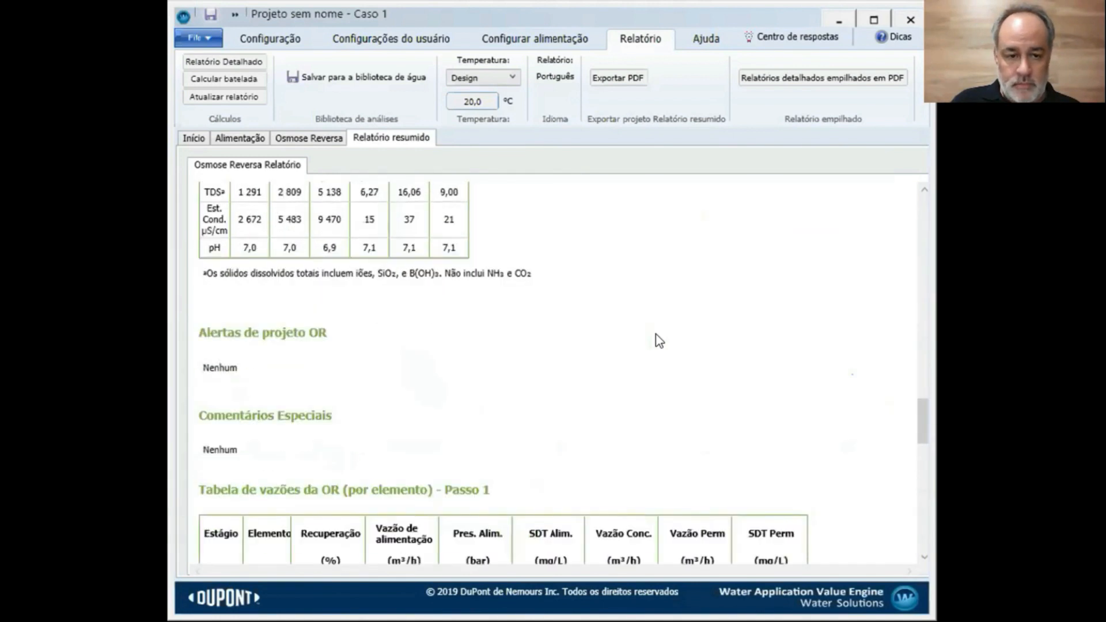
pyautogui.scroll(-4, 660, 341)
pyautogui.scroll(18, 660, 341)
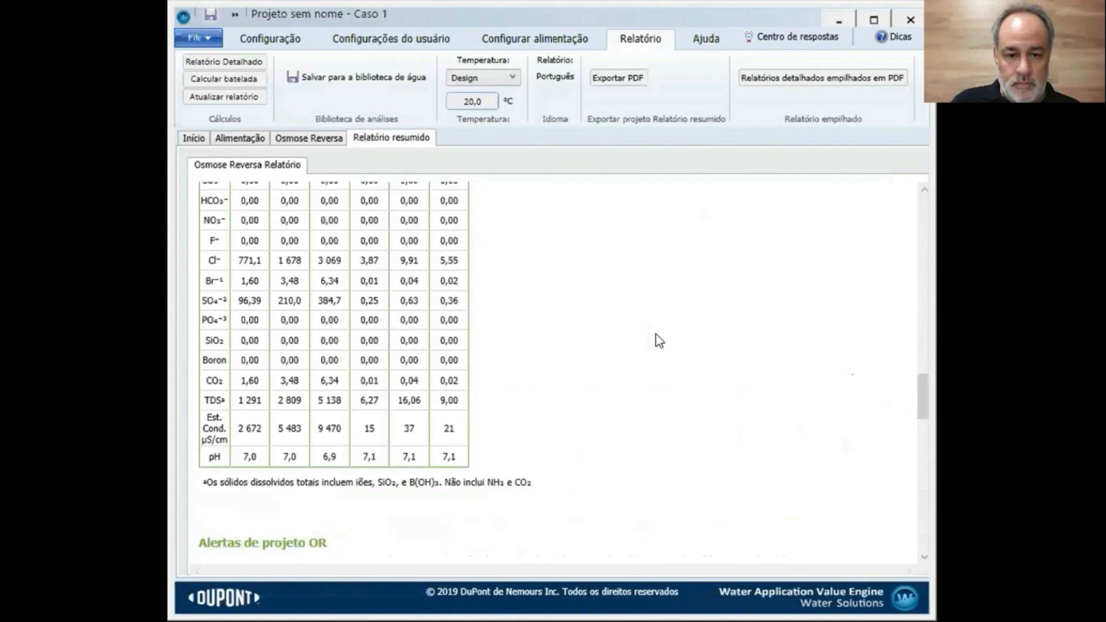
pyautogui.scroll(10, 660, 341)
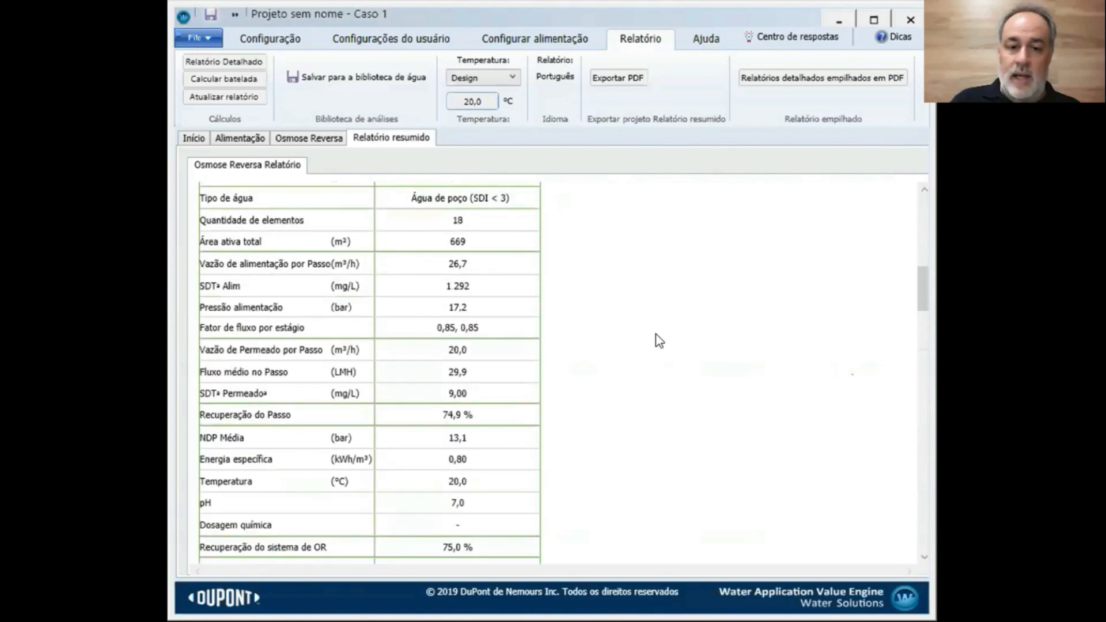
pyautogui.scroll(-3, 632, 338)
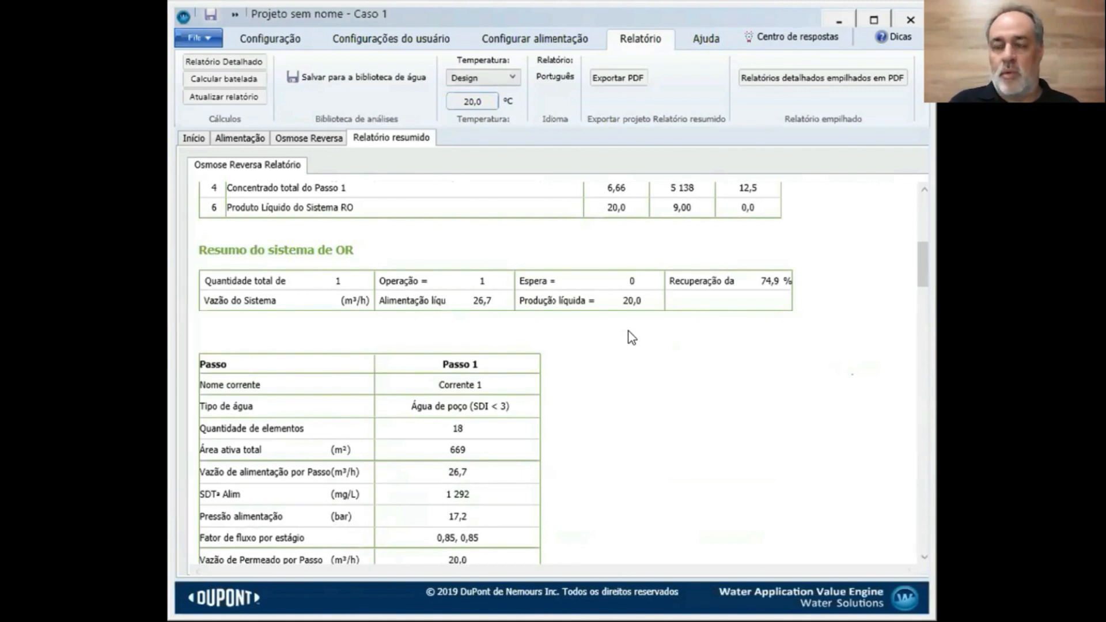
pyautogui.scroll(-2, 625, 369)
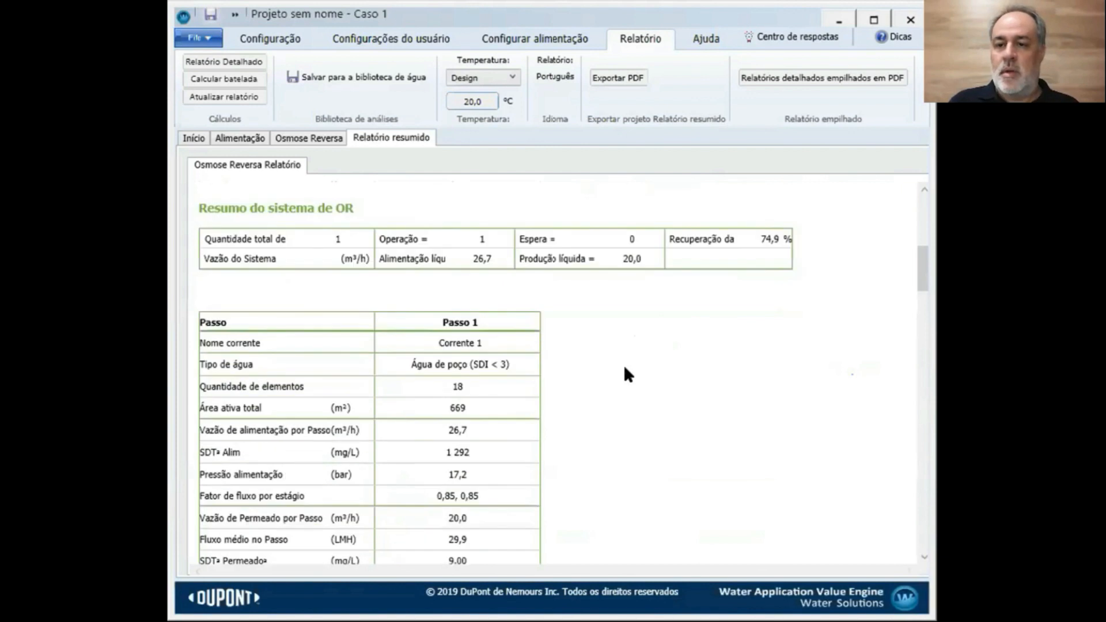
pyautogui.scroll(-1, 625, 369)
pyautogui.scroll(7, 625, 369)
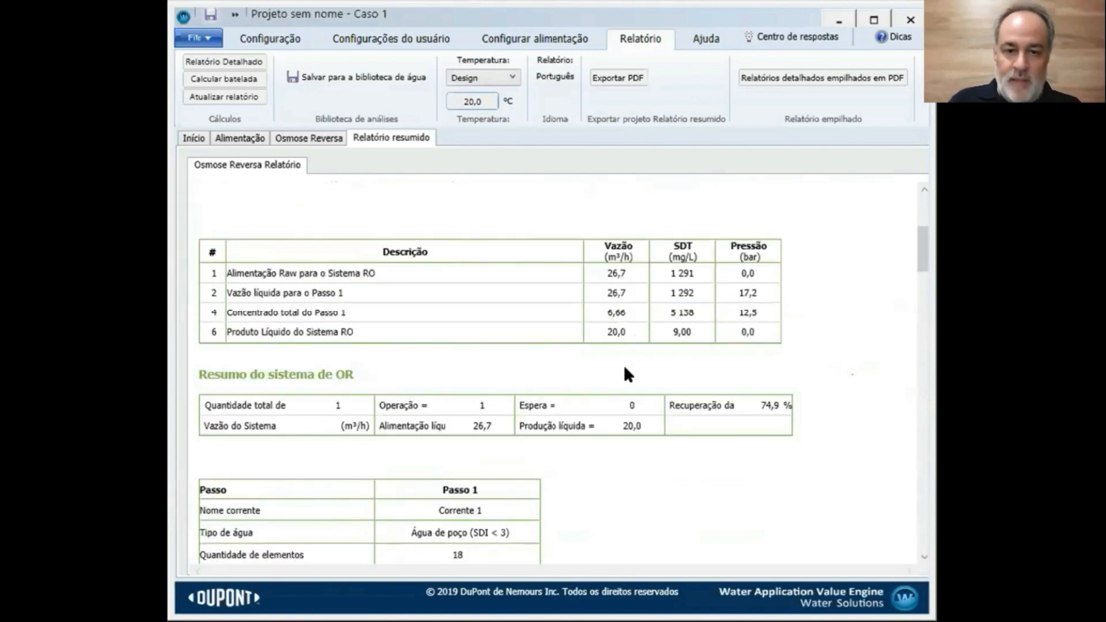
pyautogui.scroll(-5, 626, 369)
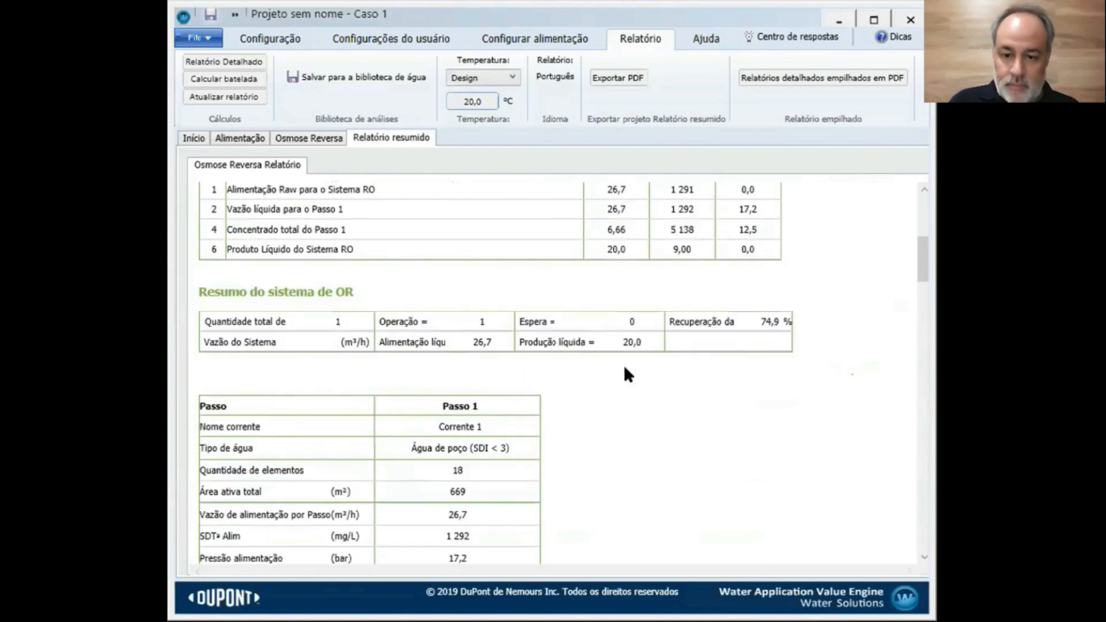
pyautogui.scroll(-1, 626, 369)
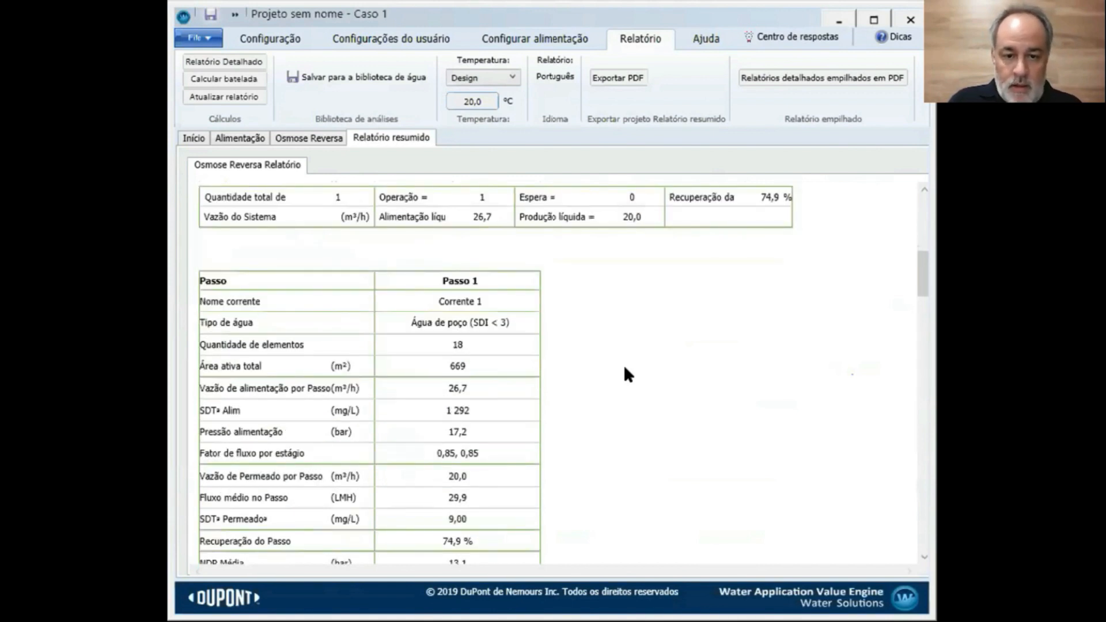
pyautogui.scroll(-1, 624, 364)
pyautogui.scroll(-2, 488, 422)
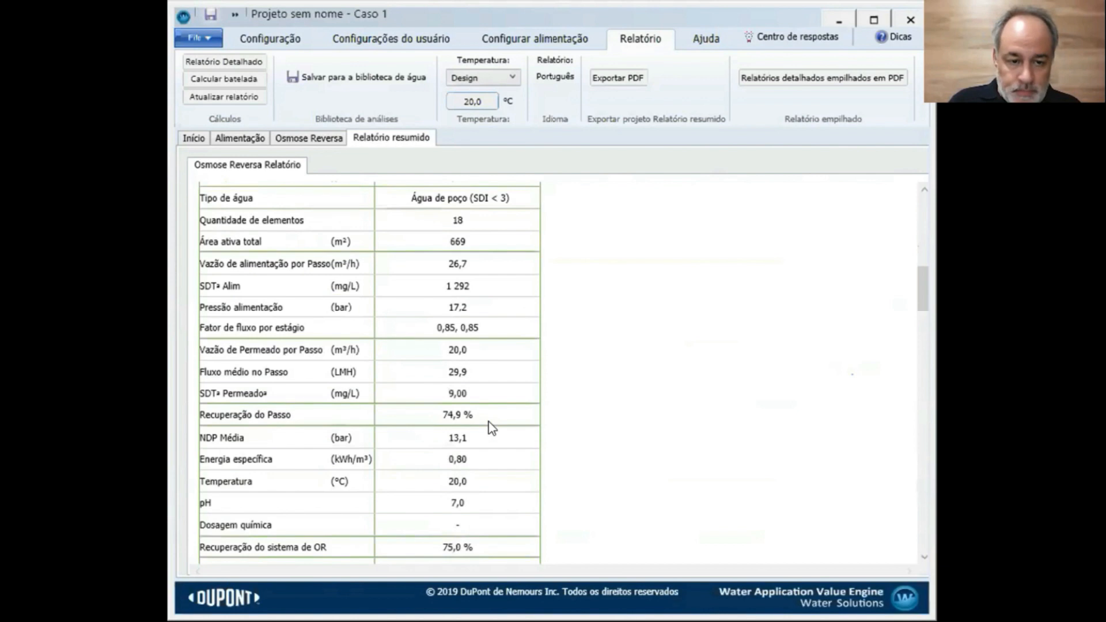
pyautogui.scroll(8, 490, 427)
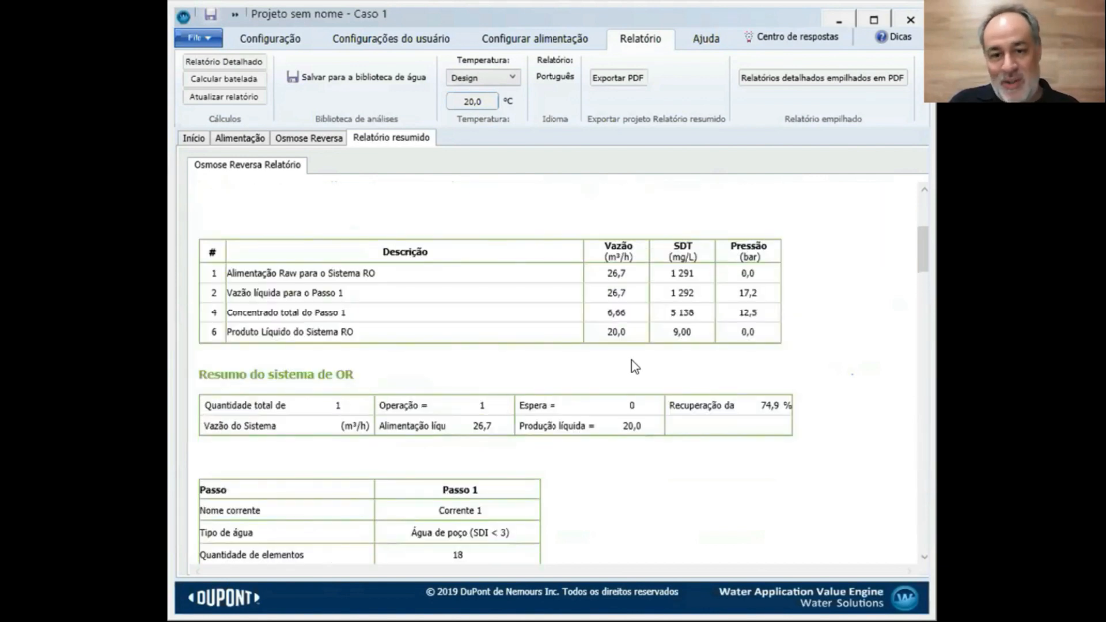
pyautogui.scroll(-17, 566, 395)
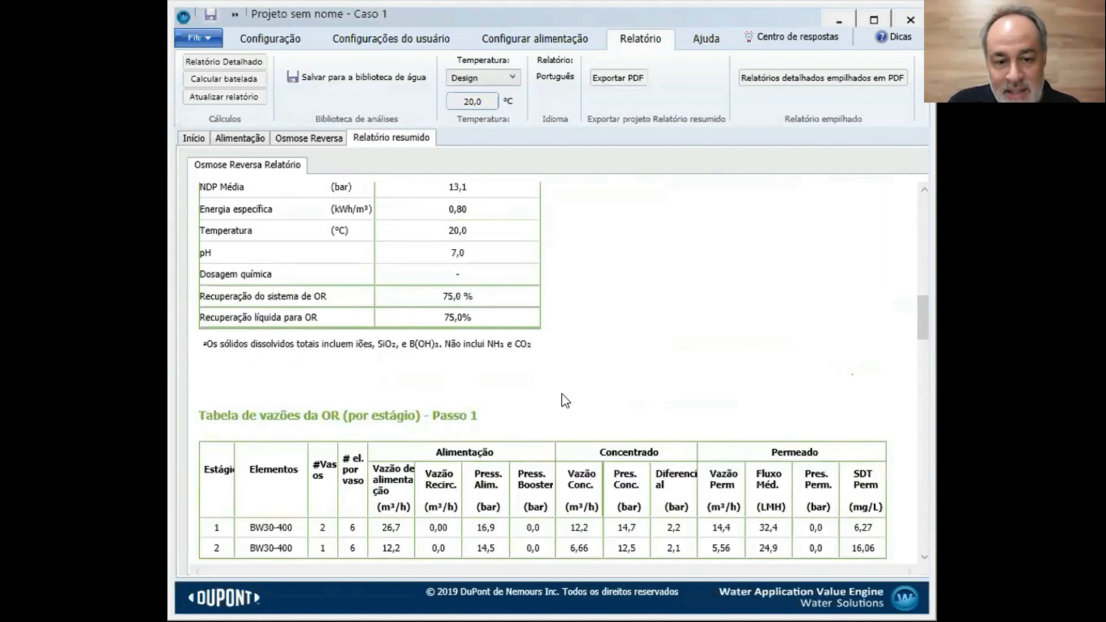
pyautogui.scroll(-15, 565, 401)
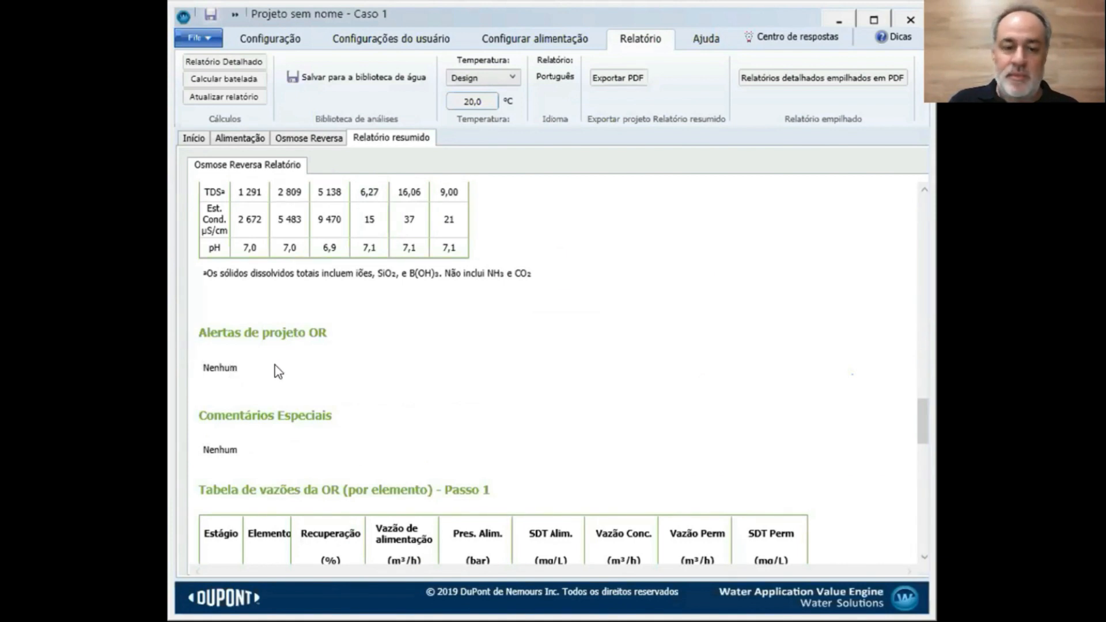
pyautogui.scroll(3, 479, 379)
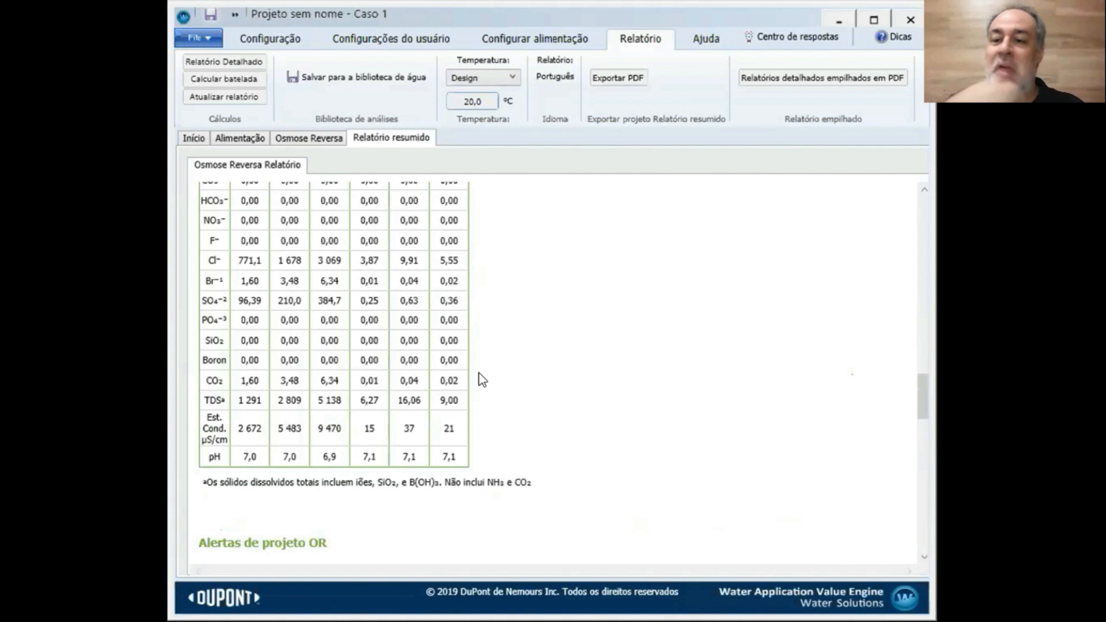
# Scroll back up the Relatório resumido to the Passo 1 summary table
pyautogui.scroll(-1, 576, 396)
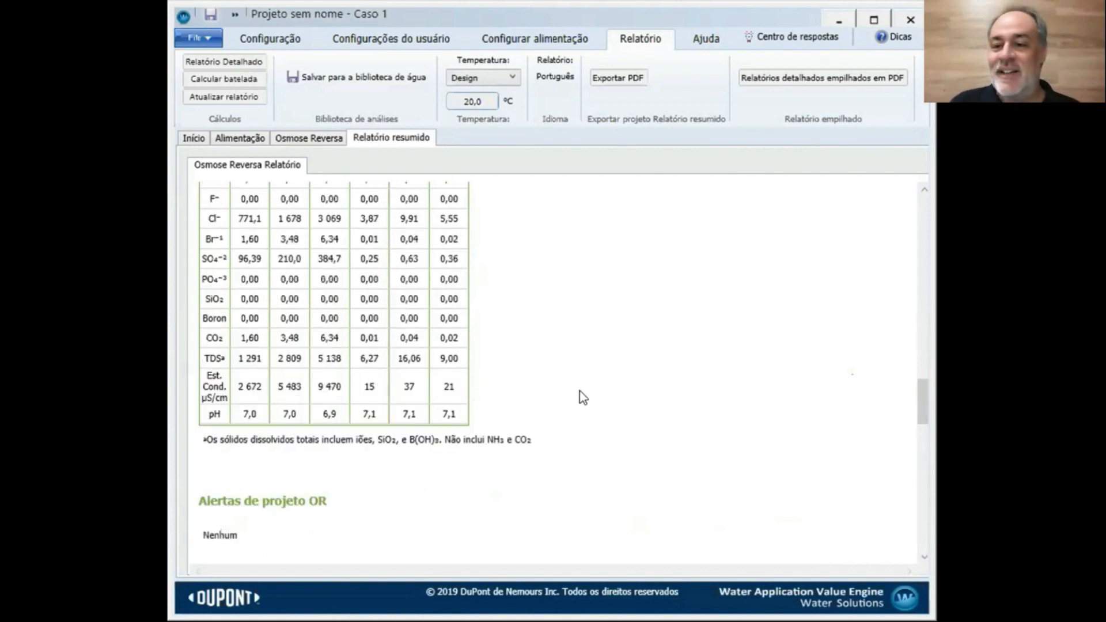
pyautogui.scroll(10, 583, 396)
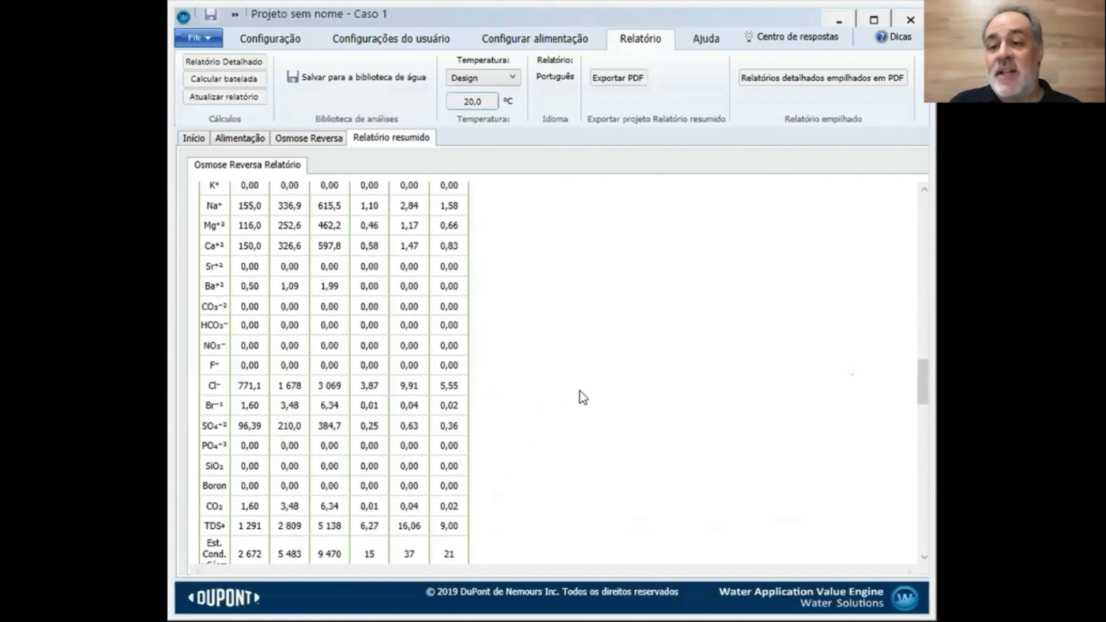
pyautogui.scroll(3, 583, 398)
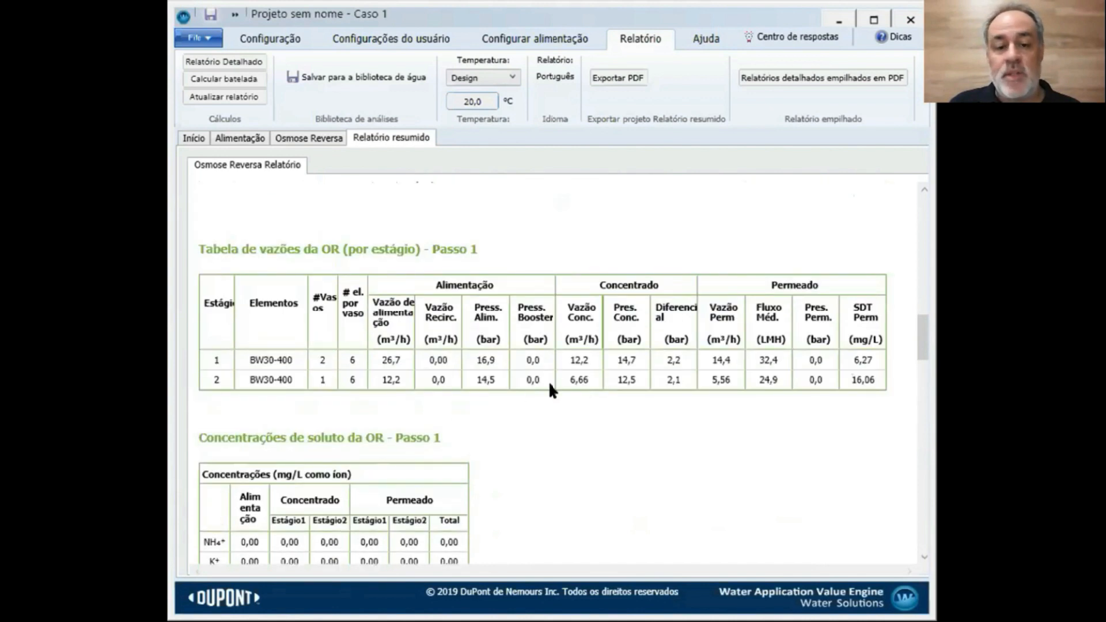
pyautogui.scroll(3, 583, 412)
# Review Tabela de vazões da OR (por estágio): 14,4 m³/h at 32,4 LMH, then 5,56 m³/h at 24,9 LMH
pyautogui.scroll(-12, 583, 413)
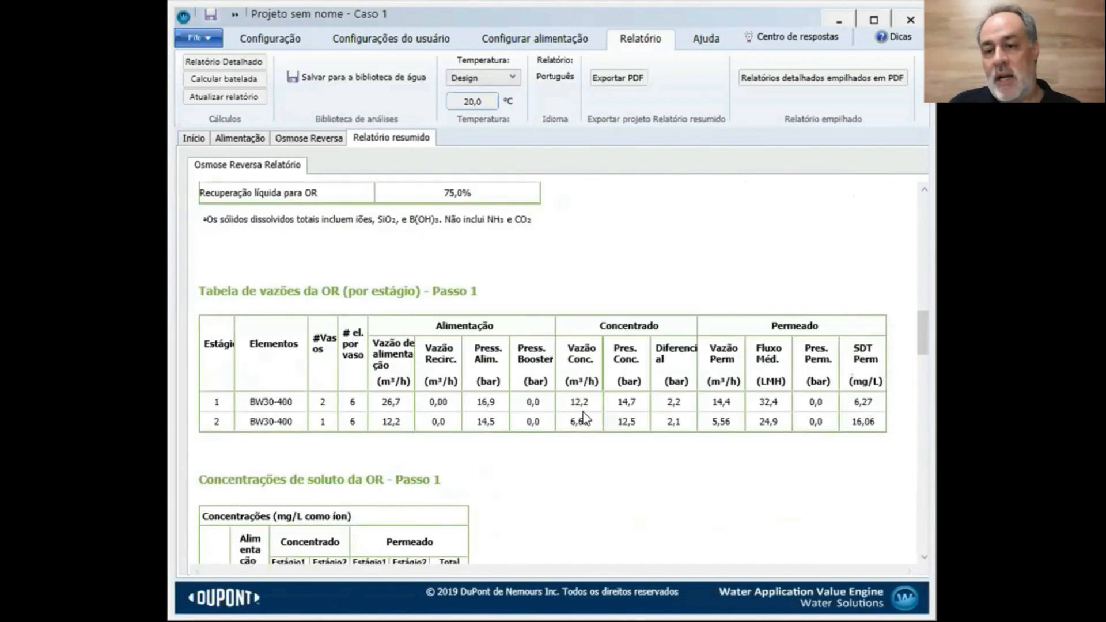
pyautogui.scroll(-8, 582, 415)
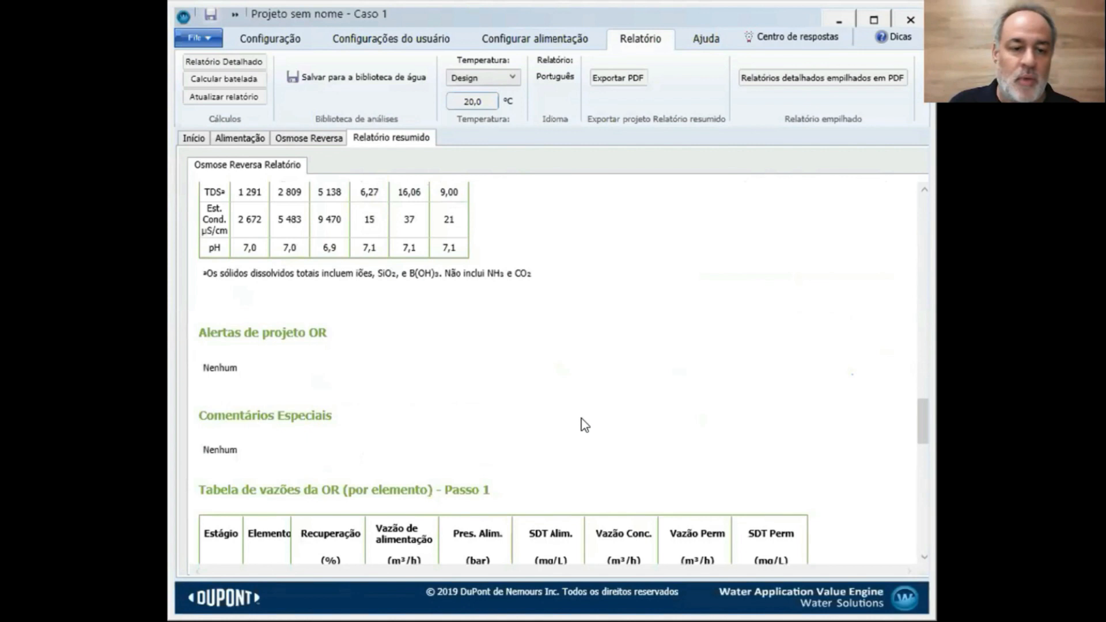
pyautogui.scroll(-7, 343, 409)
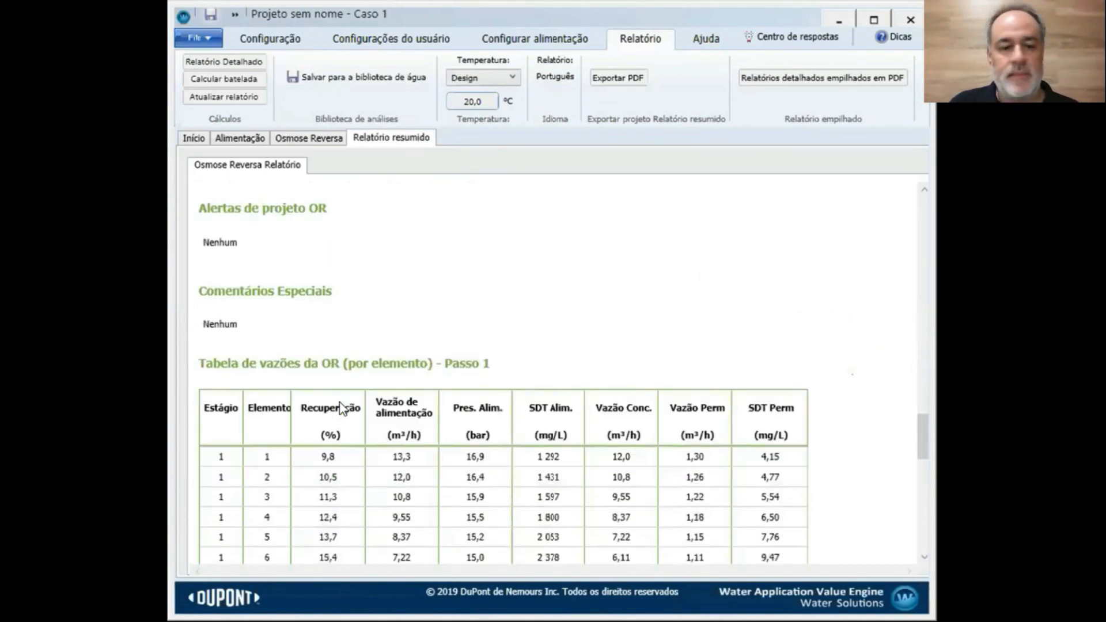
pyautogui.scroll(-7, 343, 409)
pyautogui.scroll(9, 556, 433)
pyautogui.scroll(17, 556, 433)
pyautogui.scroll(-10, 540, 407)
pyautogui.scroll(14, 541, 407)
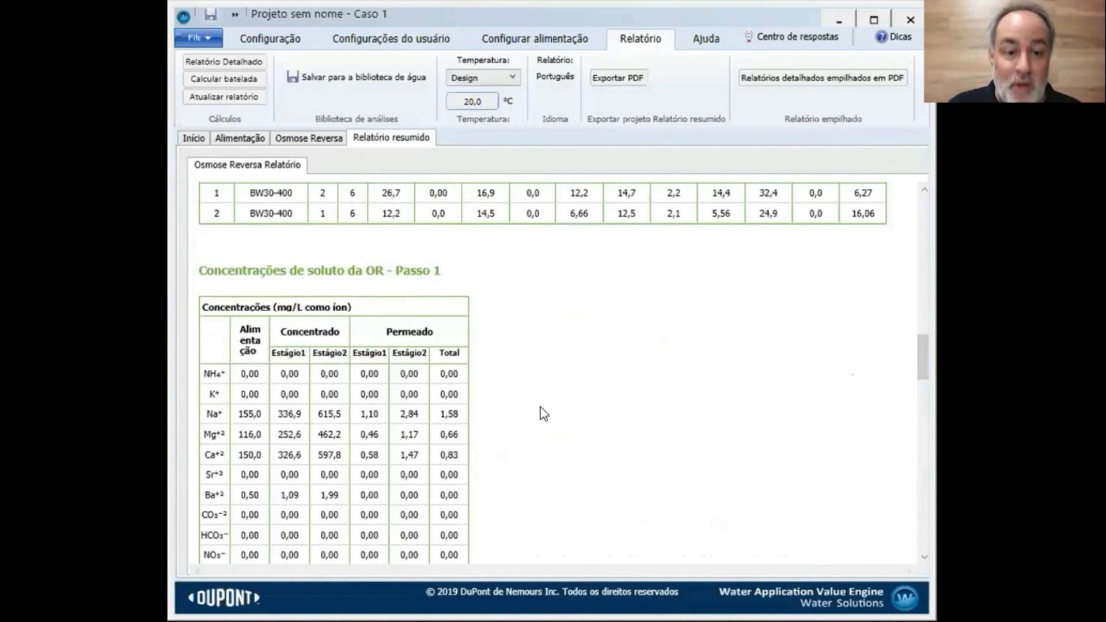
pyautogui.scroll(5, 541, 412)
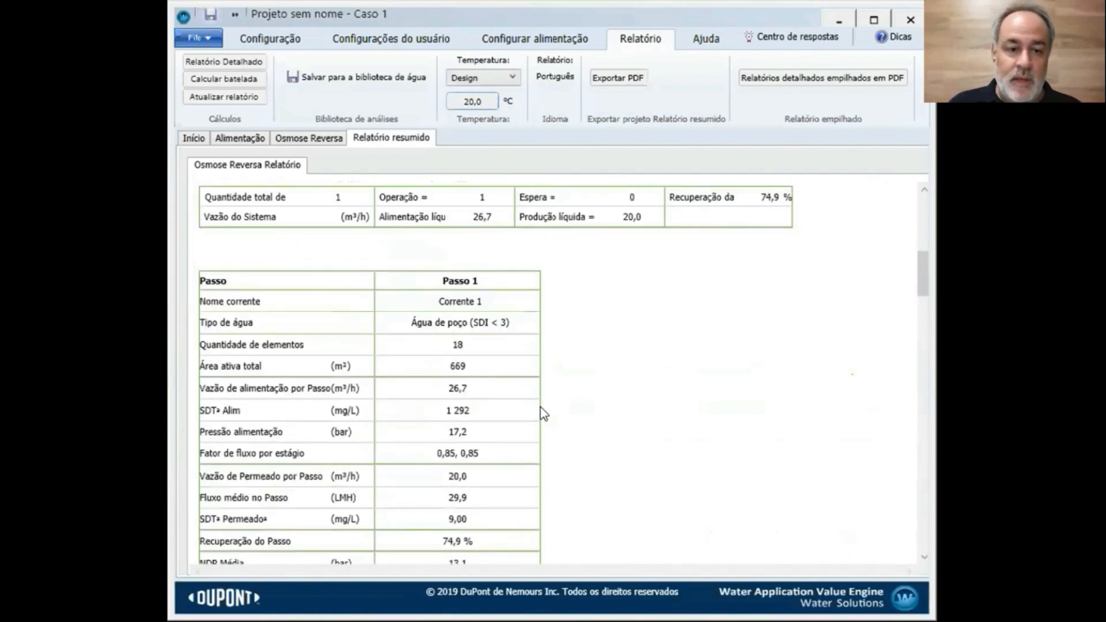
pyautogui.scroll(-5, 440, 351)
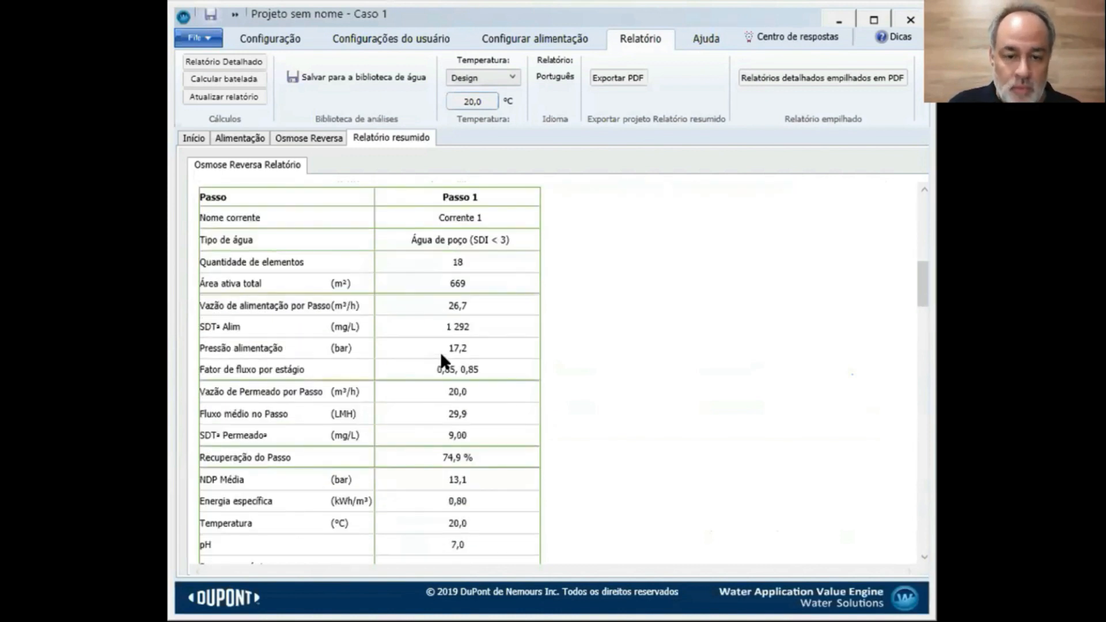
pyautogui.scroll(-1, 487, 500)
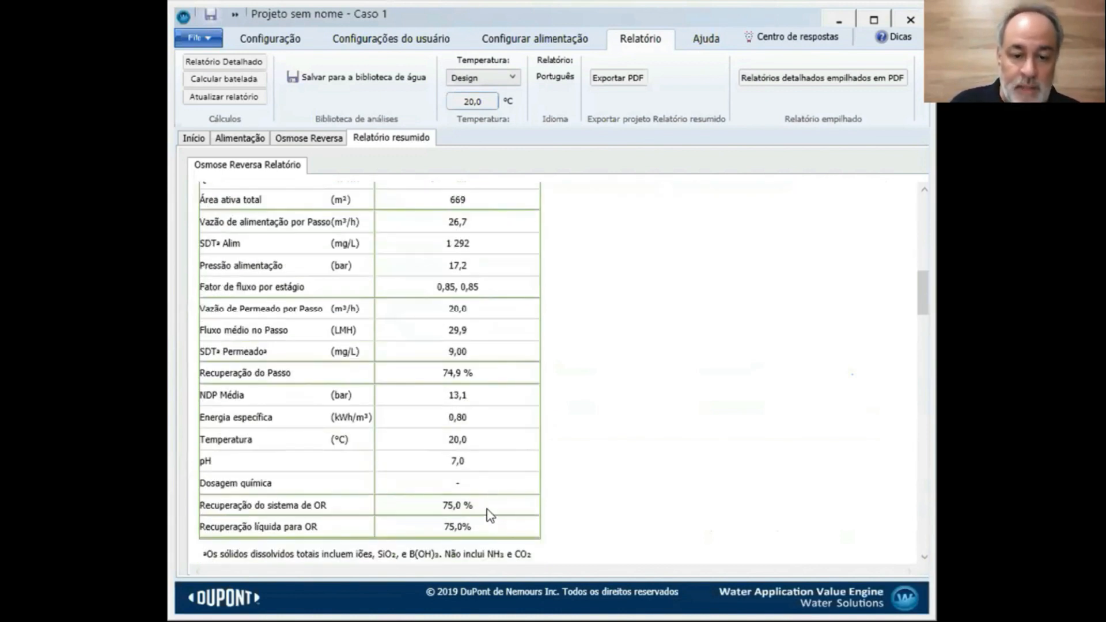
pyautogui.scroll(-7, 495, 496)
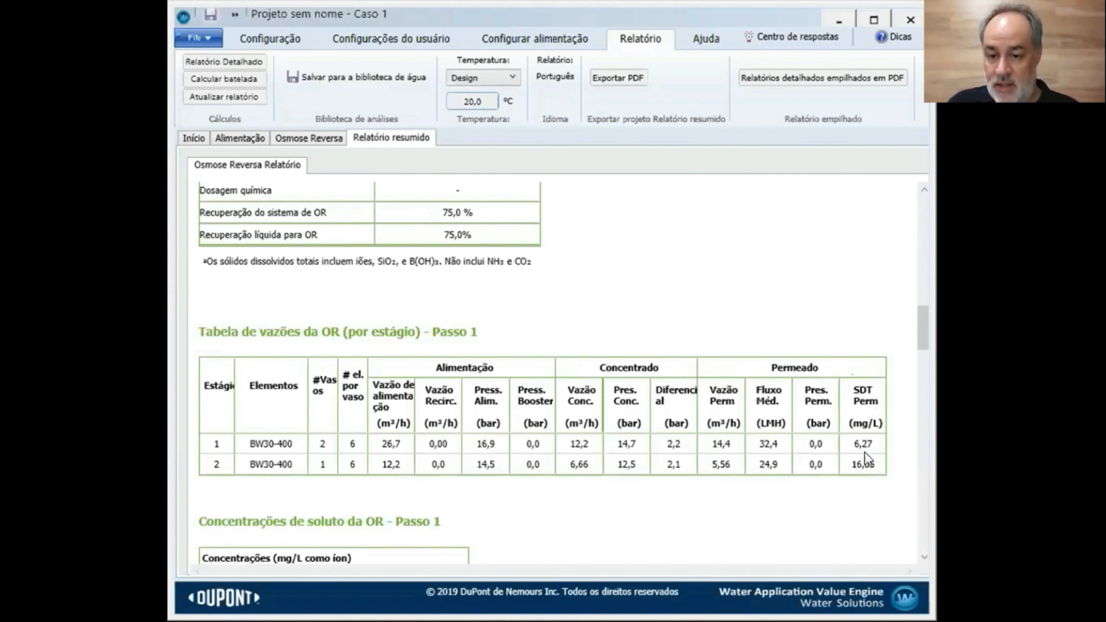
# Scroll through Passo 1 solute concentrations to TDS, pH and conductivity (2 672, 9 470, 21 µS/cm) and Alertas de projeto OR
pyautogui.scroll(-3, 864, 455)
pyautogui.scroll(-5, 868, 460)
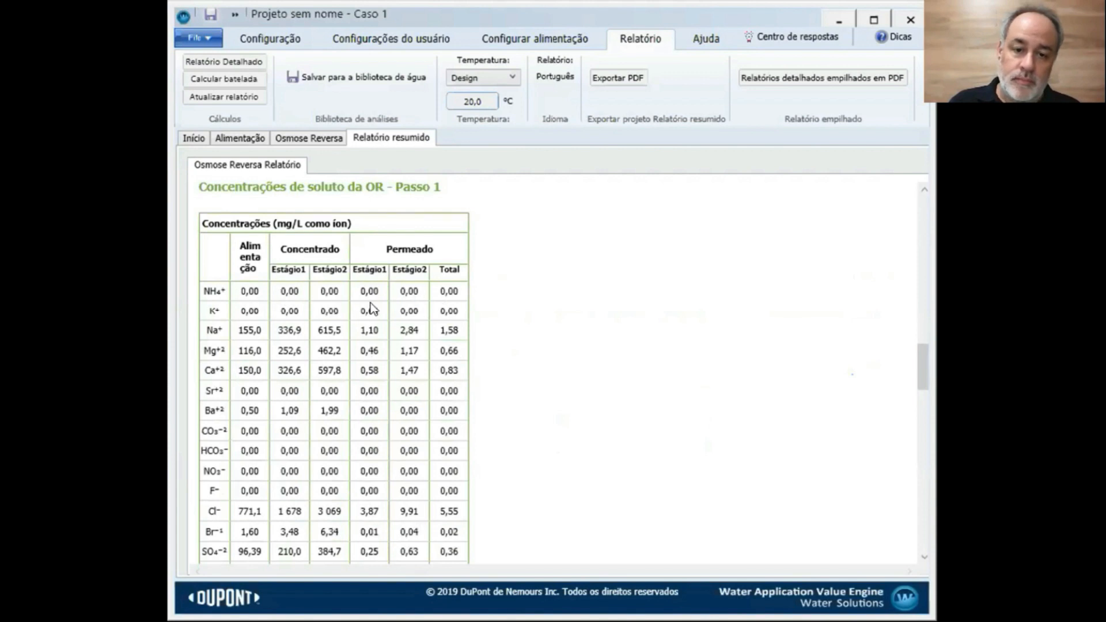
pyautogui.scroll(-3, 234, 303)
pyautogui.scroll(-2, 234, 303)
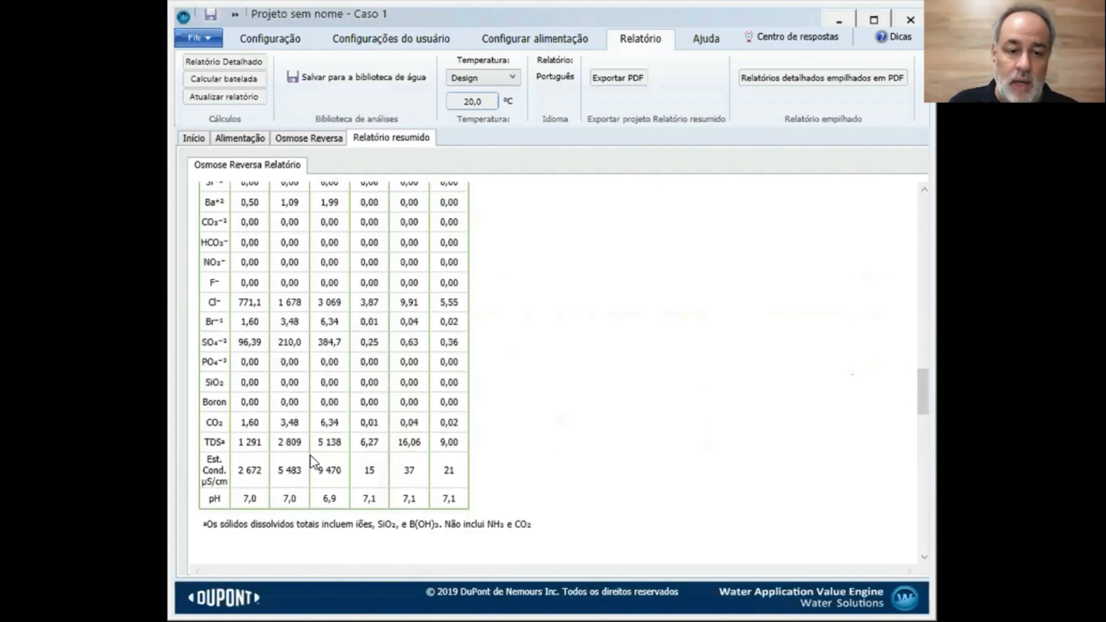
pyautogui.scroll(4, 413, 449)
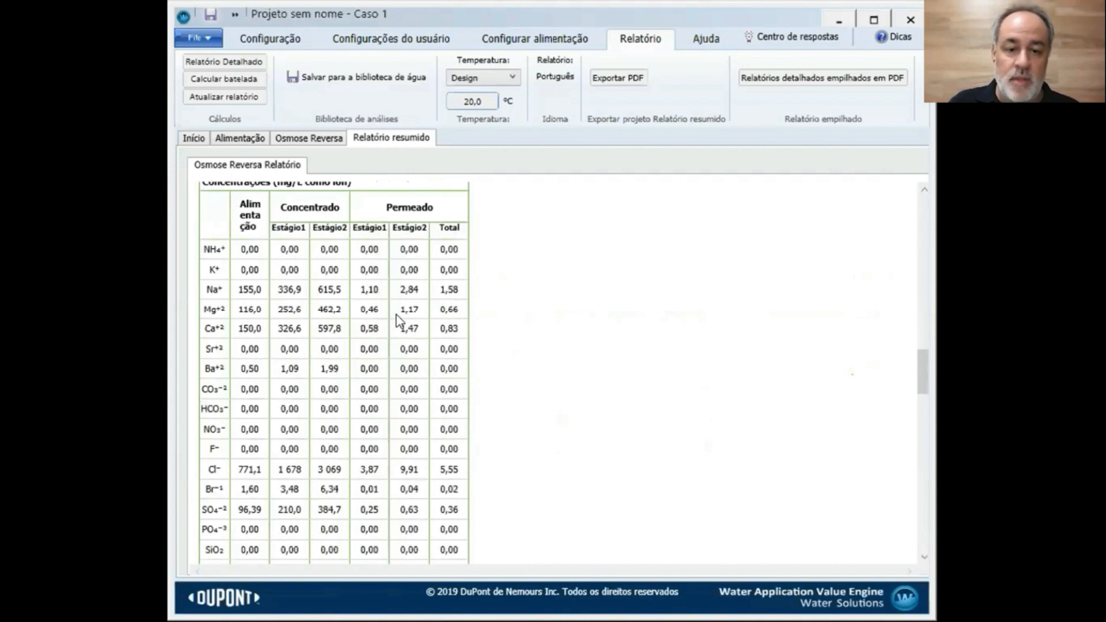
pyautogui.scroll(-3, 400, 316)
pyautogui.scroll(1, 271, 447)
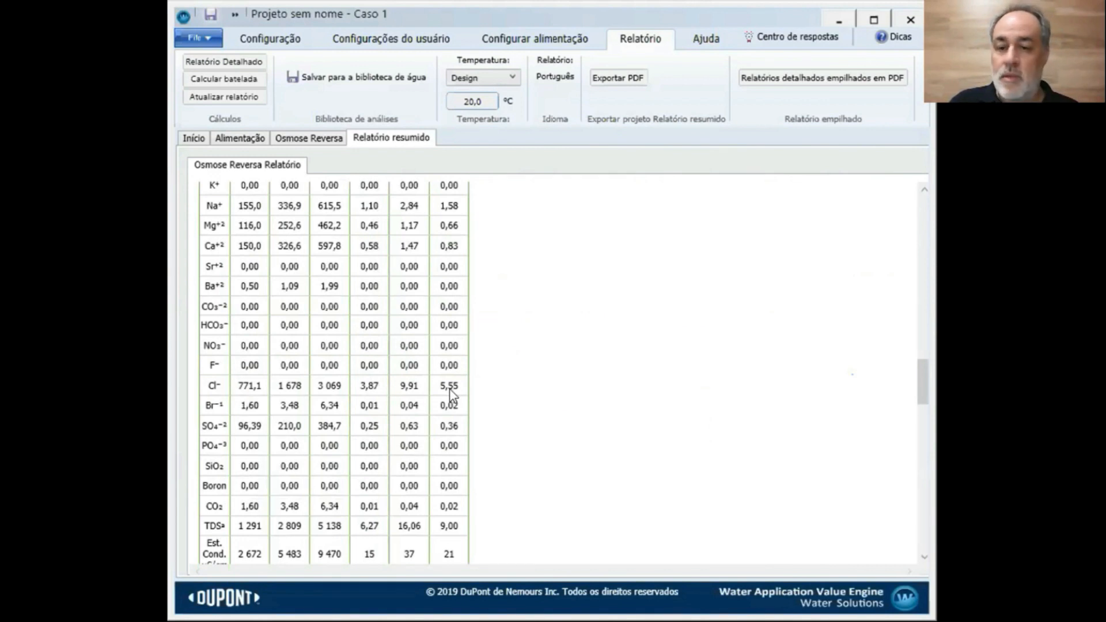
pyautogui.scroll(2, 451, 395)
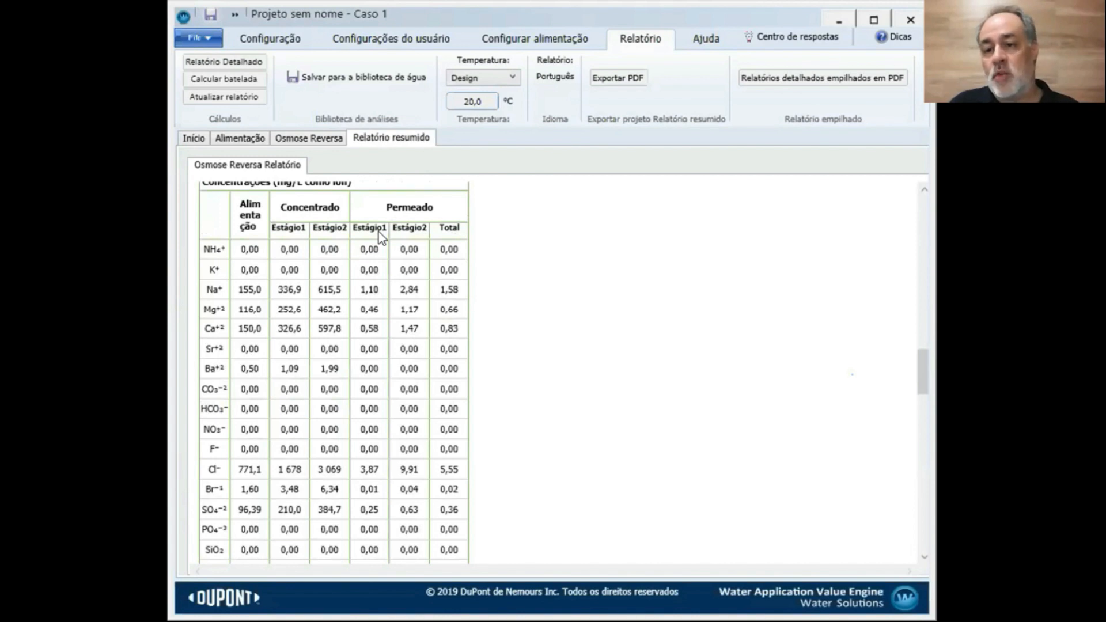
pyautogui.scroll(-3, 401, 290)
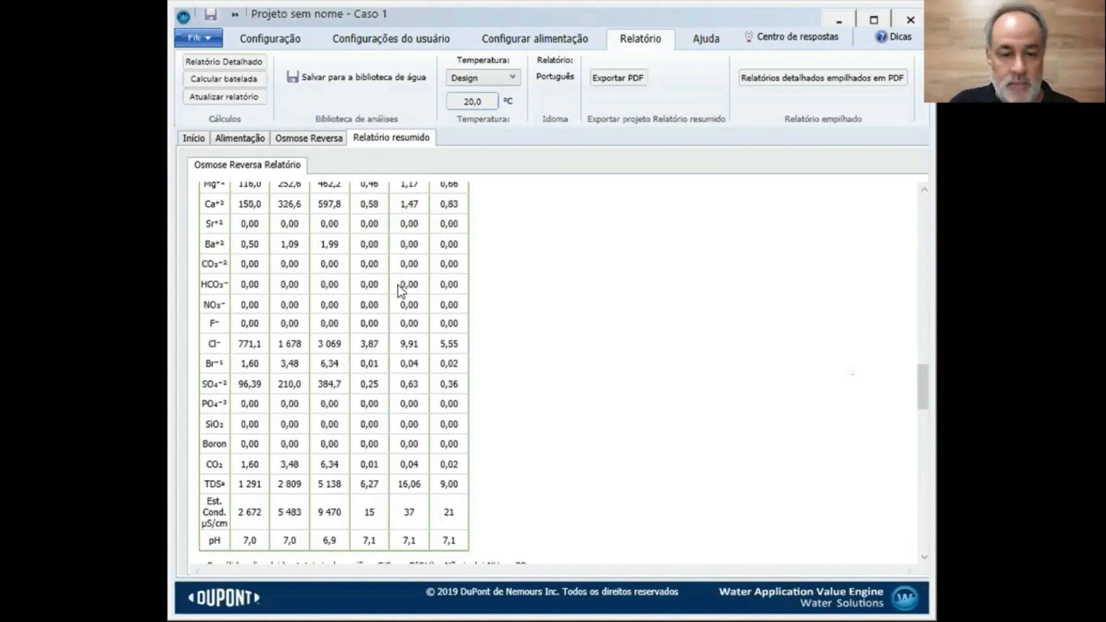
pyautogui.scroll(-1, 402, 289)
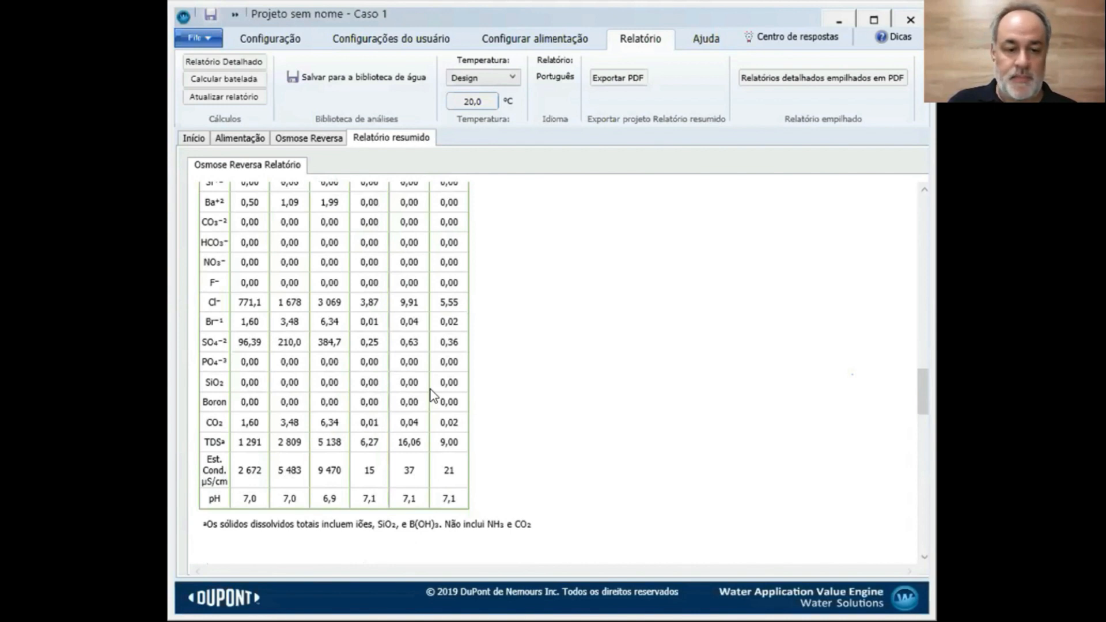
pyautogui.scroll(-4, 432, 395)
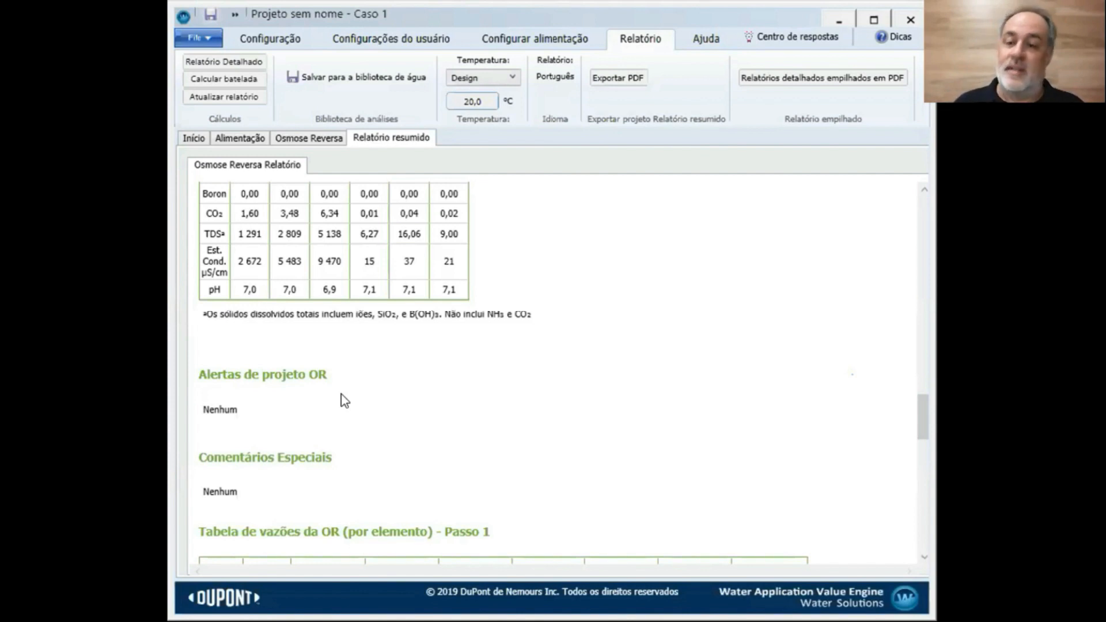
# Scroll past the per-element flow table to the BaSO4 saturation alert and Ajustes químicos
pyautogui.scroll(-5, 344, 400)
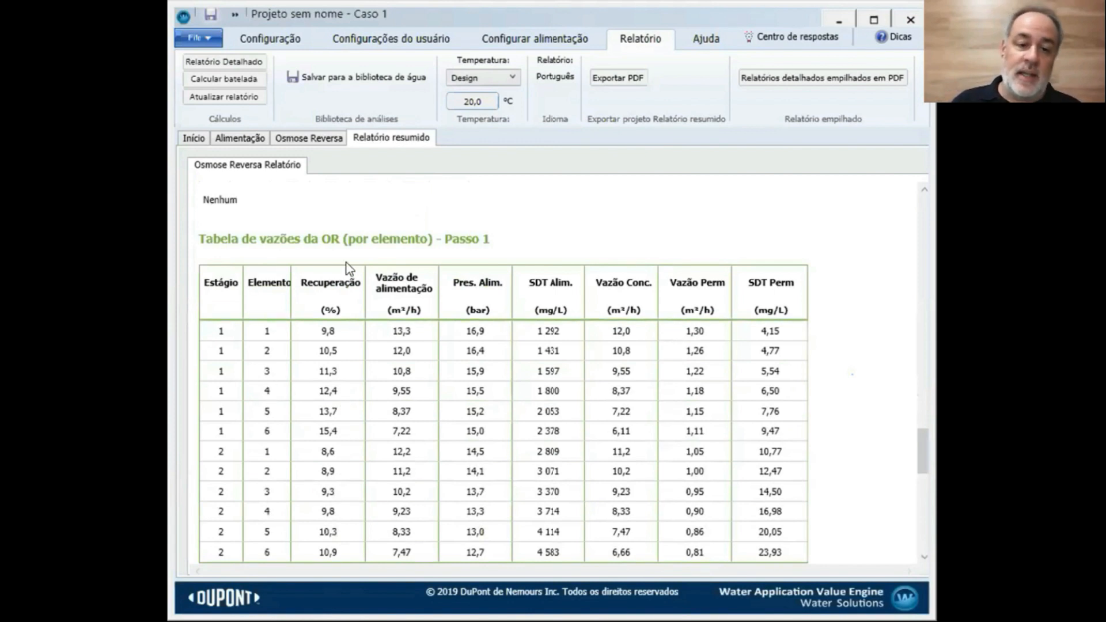
pyautogui.scroll(-2, 476, 329)
pyautogui.scroll(-1, 476, 328)
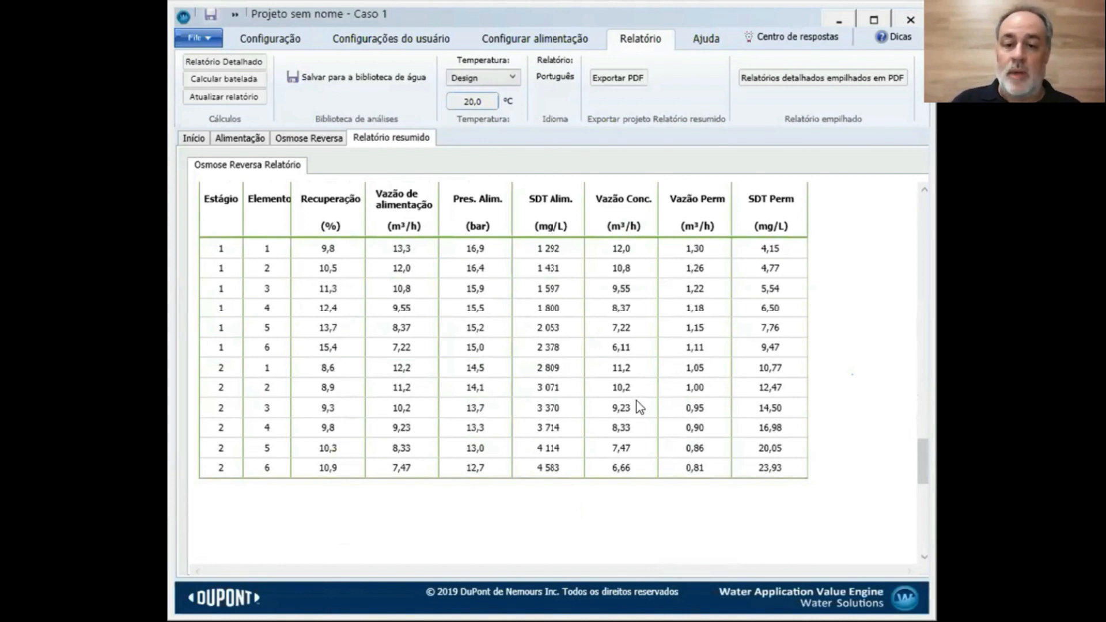
pyautogui.scroll(-6, 628, 392)
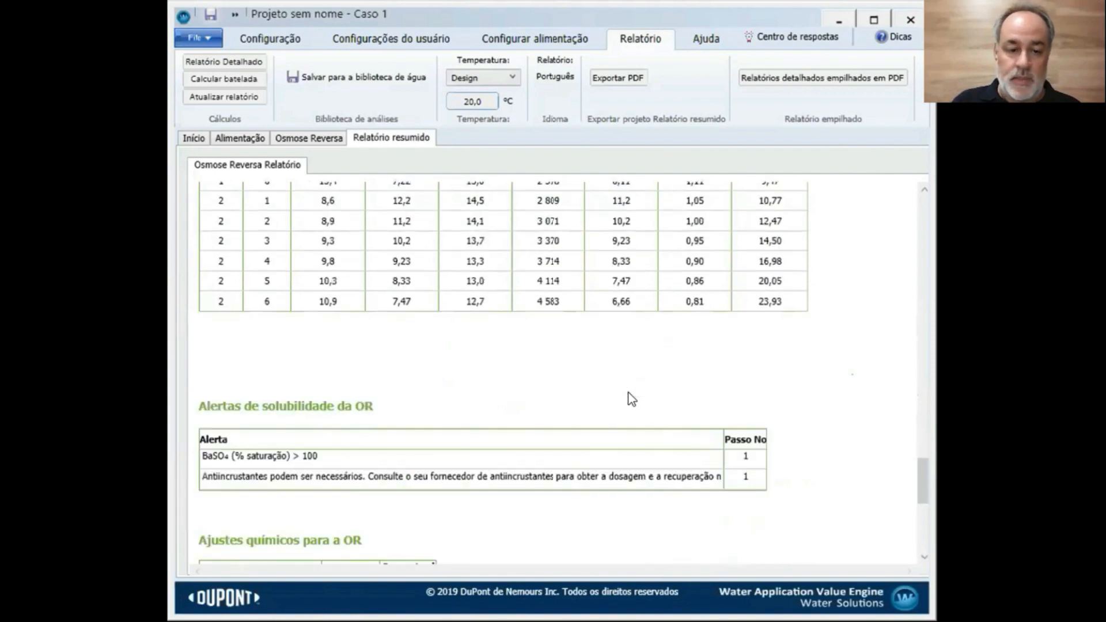
pyautogui.scroll(-1, 629, 393)
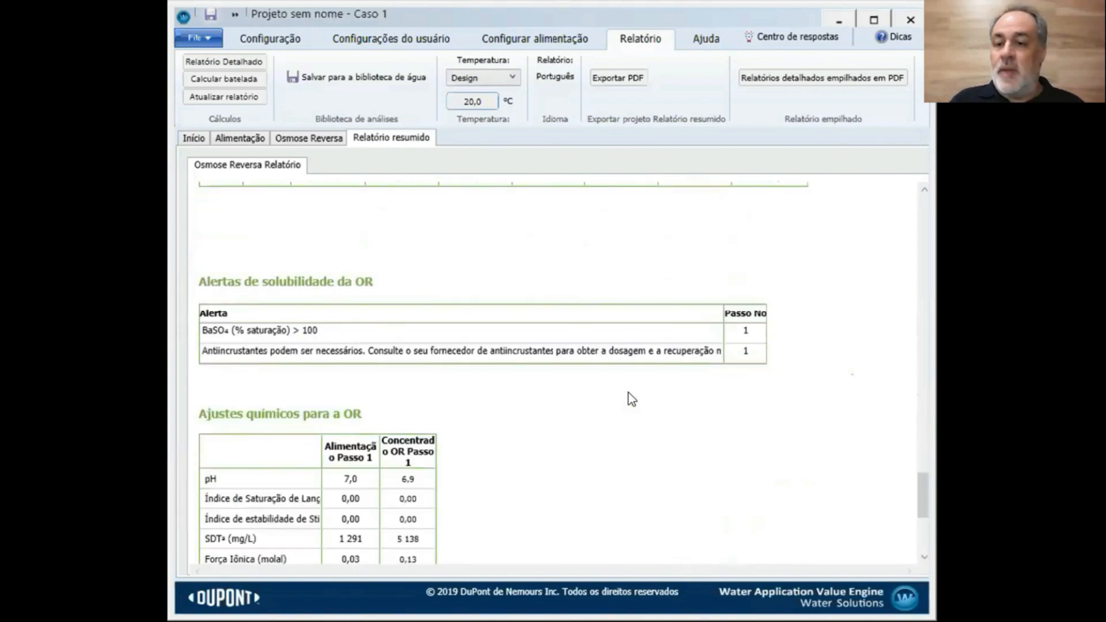
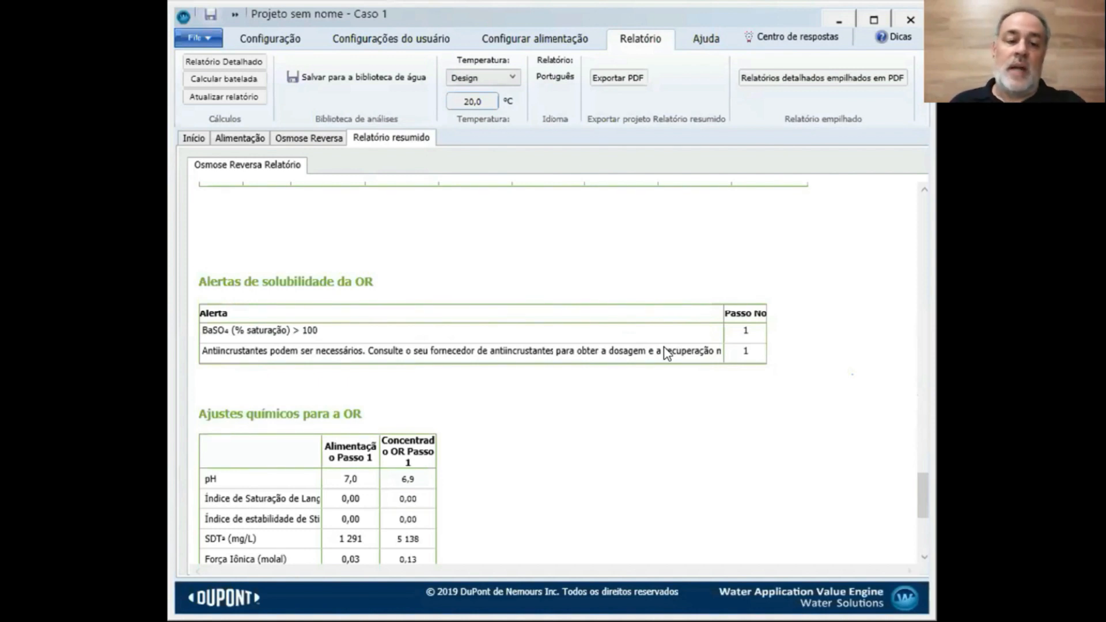
# Scroll through the two-stage summary report and briefly check the reverse osmosis pass configuration
pyautogui.scroll(-3, 663, 353)
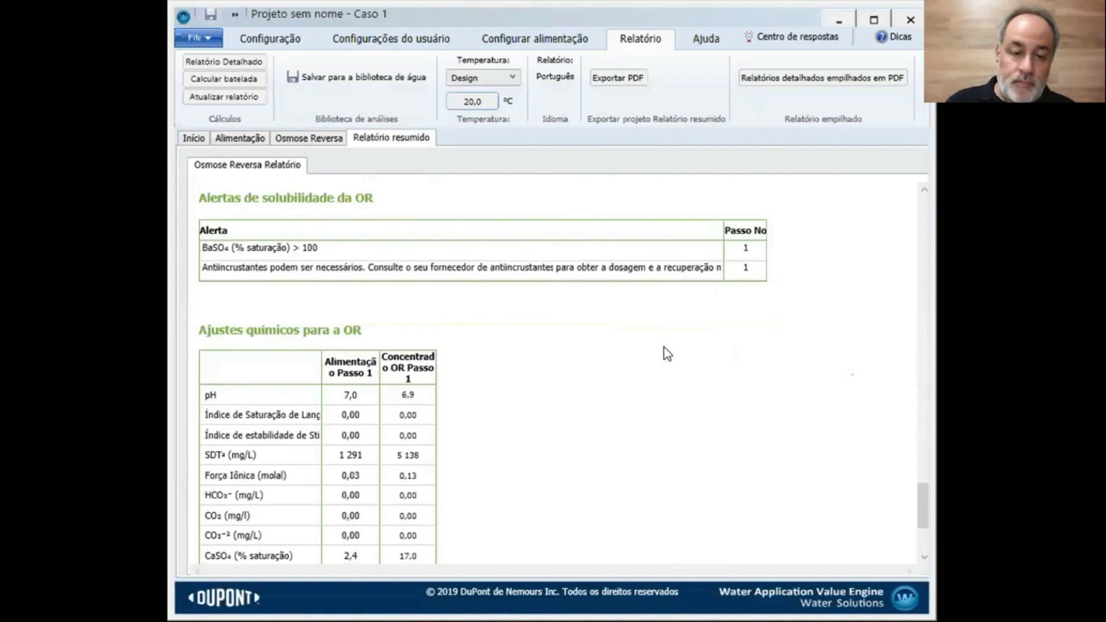
pyautogui.scroll(-1, 547, 401)
pyautogui.scroll(-1, 548, 401)
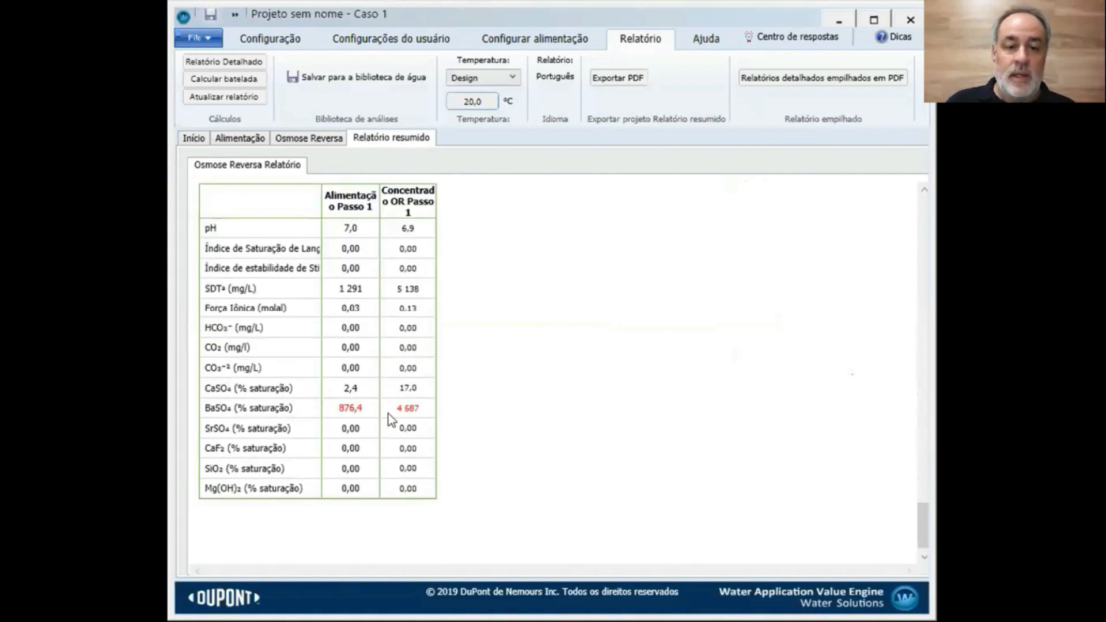
pyautogui.scroll(3, 415, 420)
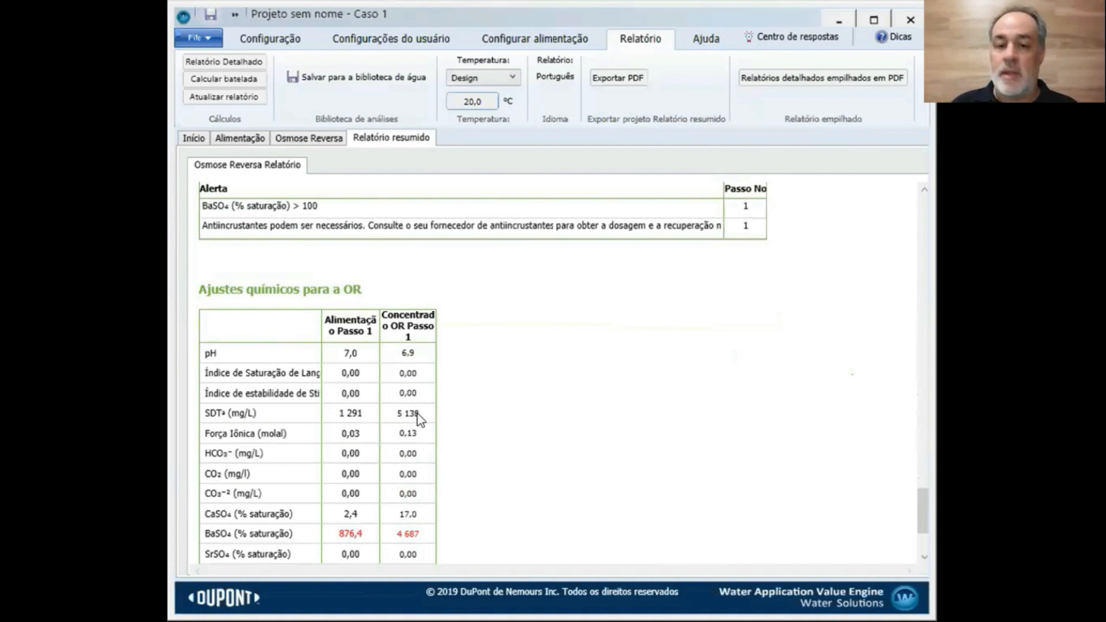
pyautogui.scroll(-2, 419, 414)
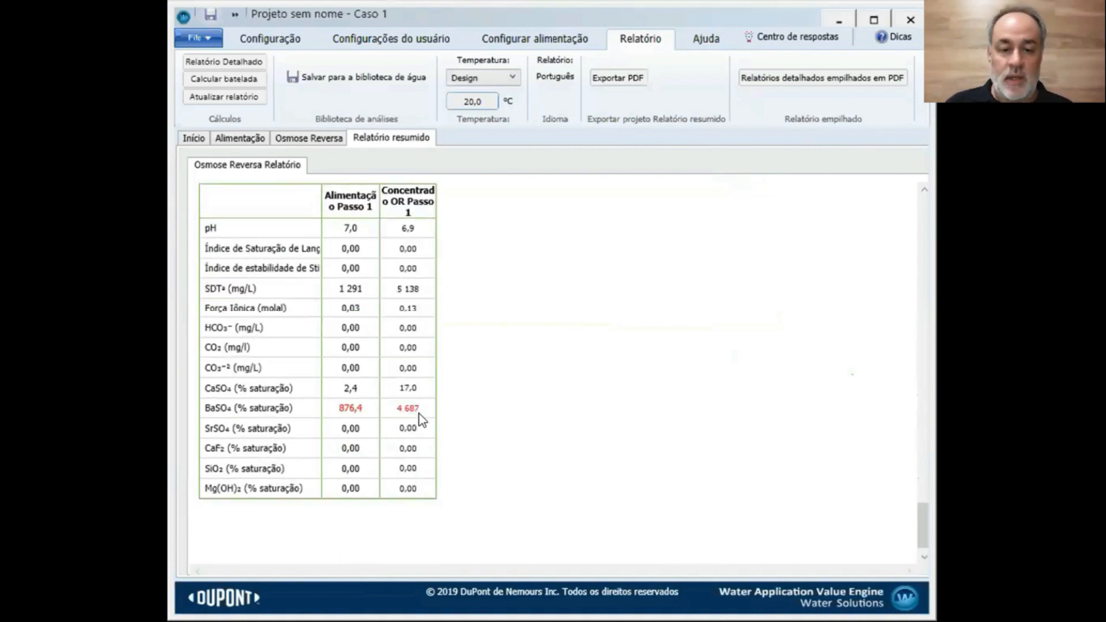
pyautogui.scroll(8, 420, 413)
pyautogui.scroll(5, 420, 418)
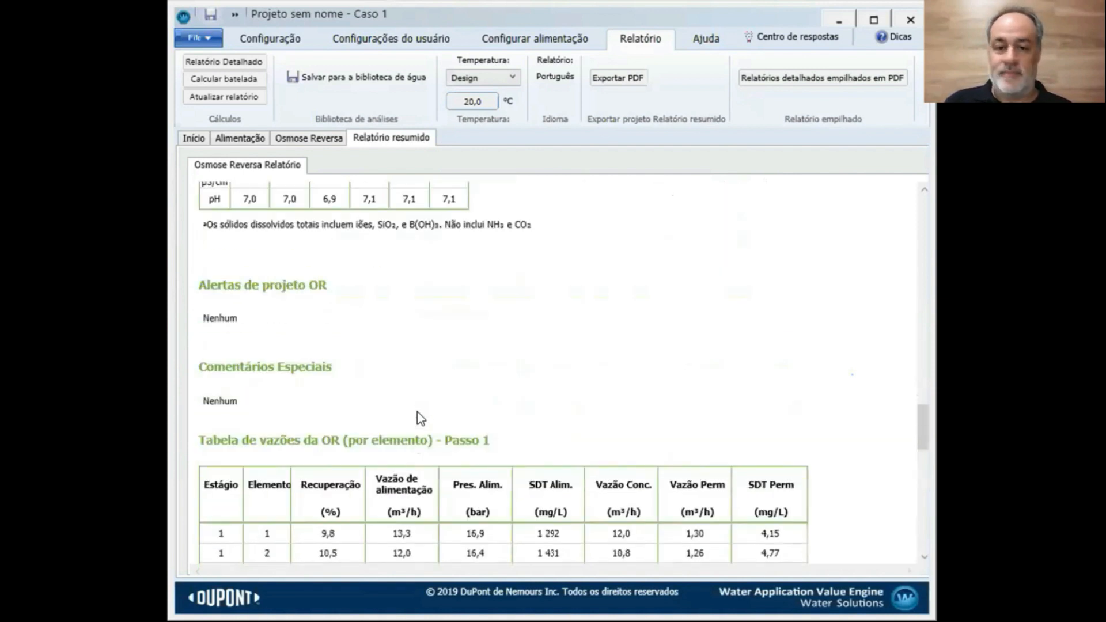
pyautogui.scroll(11, 420, 414)
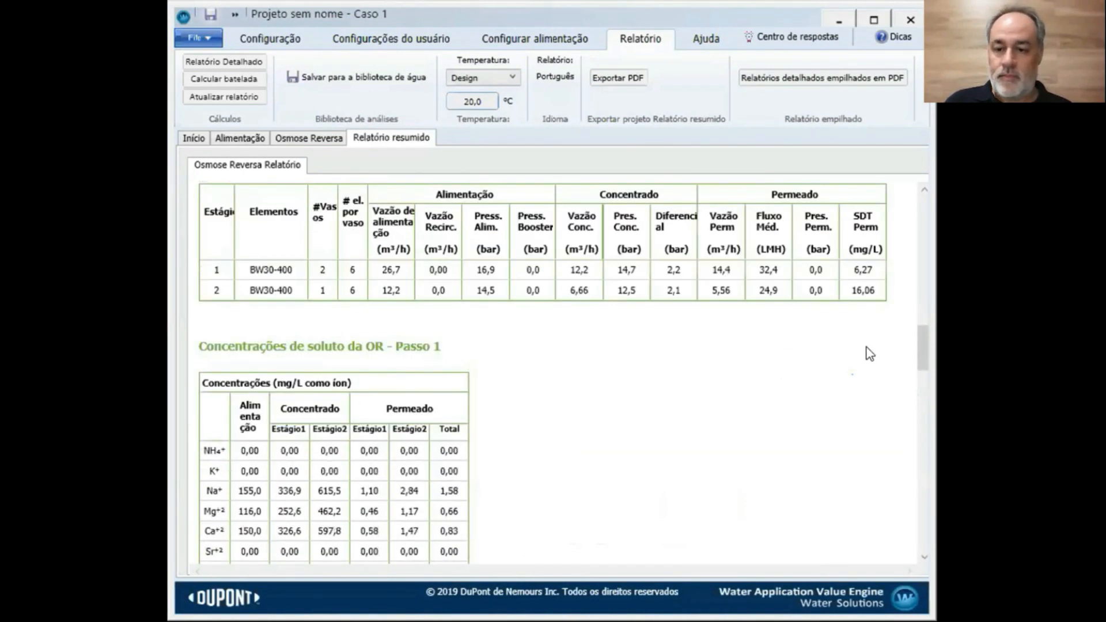
pyautogui.moveTo(925, 348); pyautogui.dragTo(922, 218)
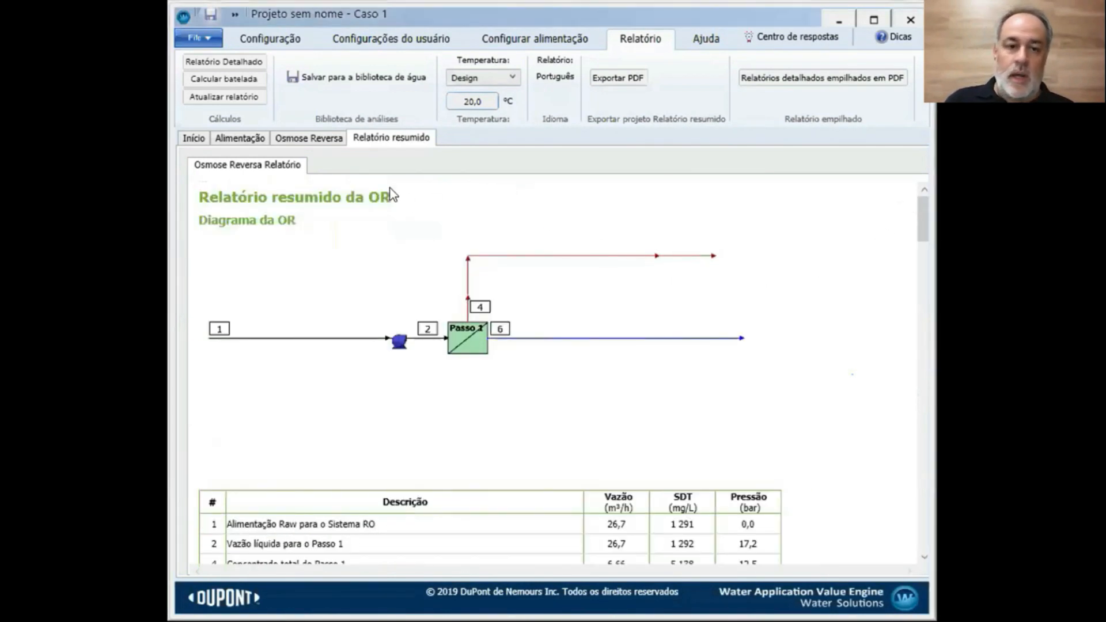
pyautogui.click(322, 136)
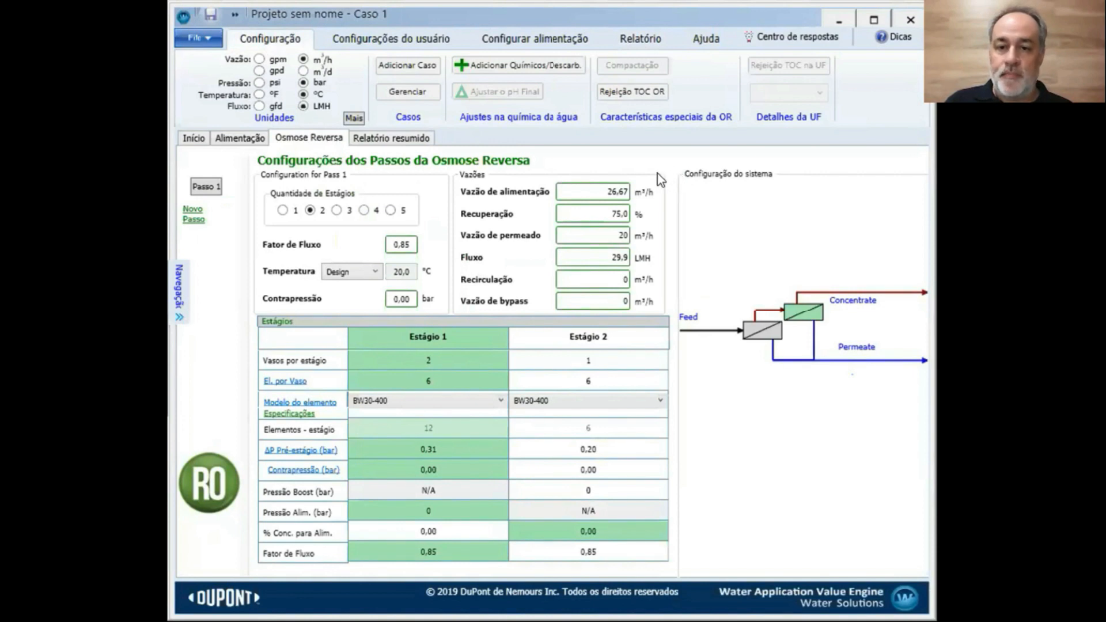
pyautogui.click(407, 139)
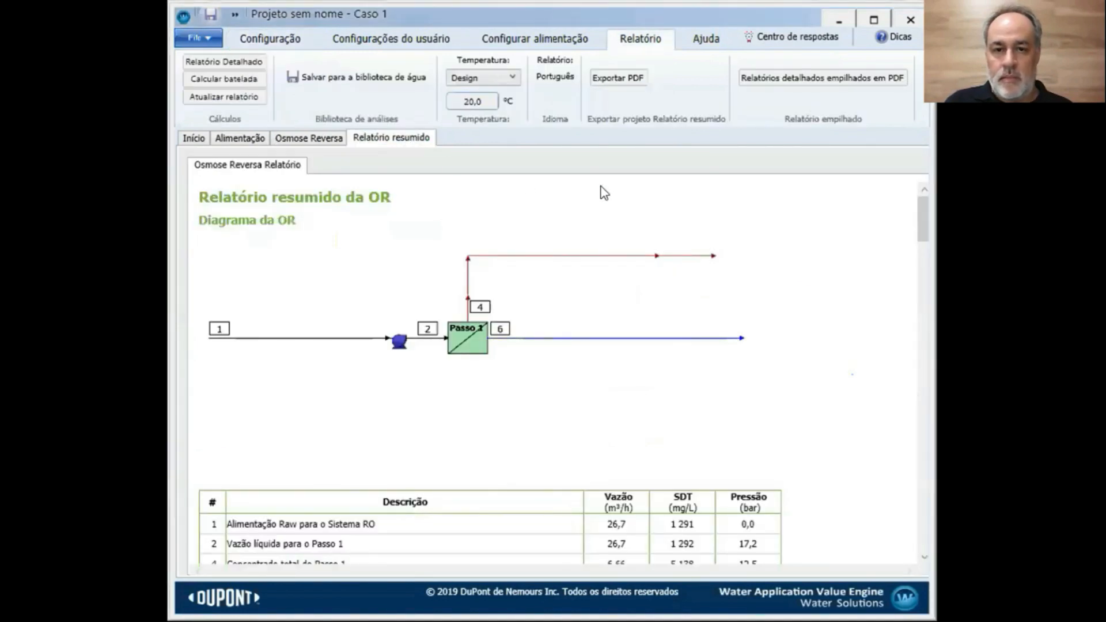
# Export the summary report as PDF 'webinar' to Área de Trabalho and confirm the success message
pyautogui.click(628, 85)
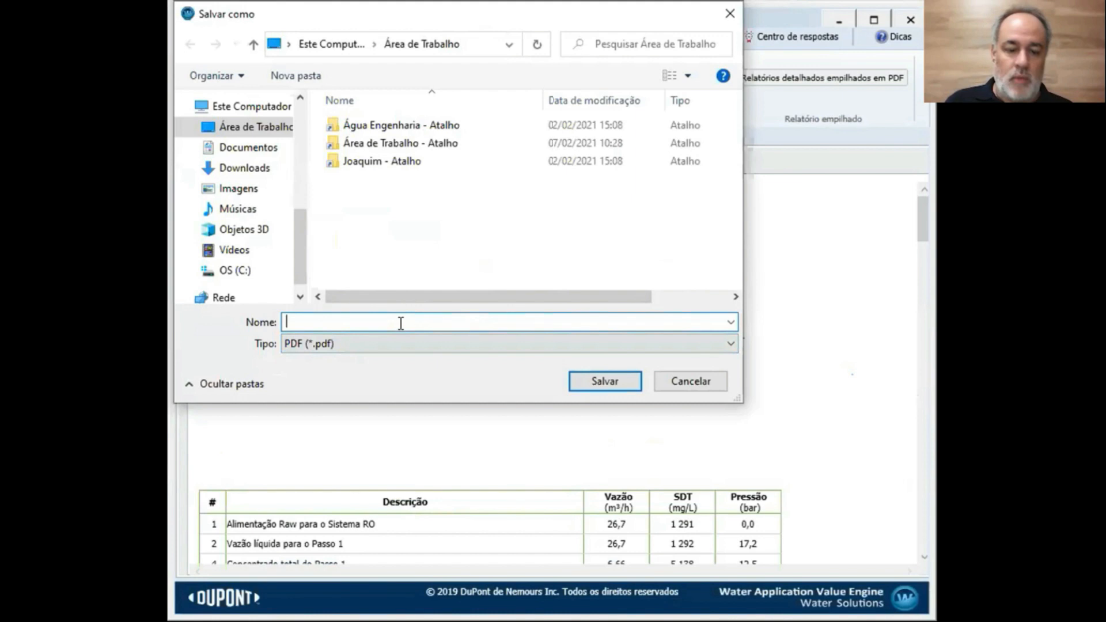
pyautogui.write('webinar')
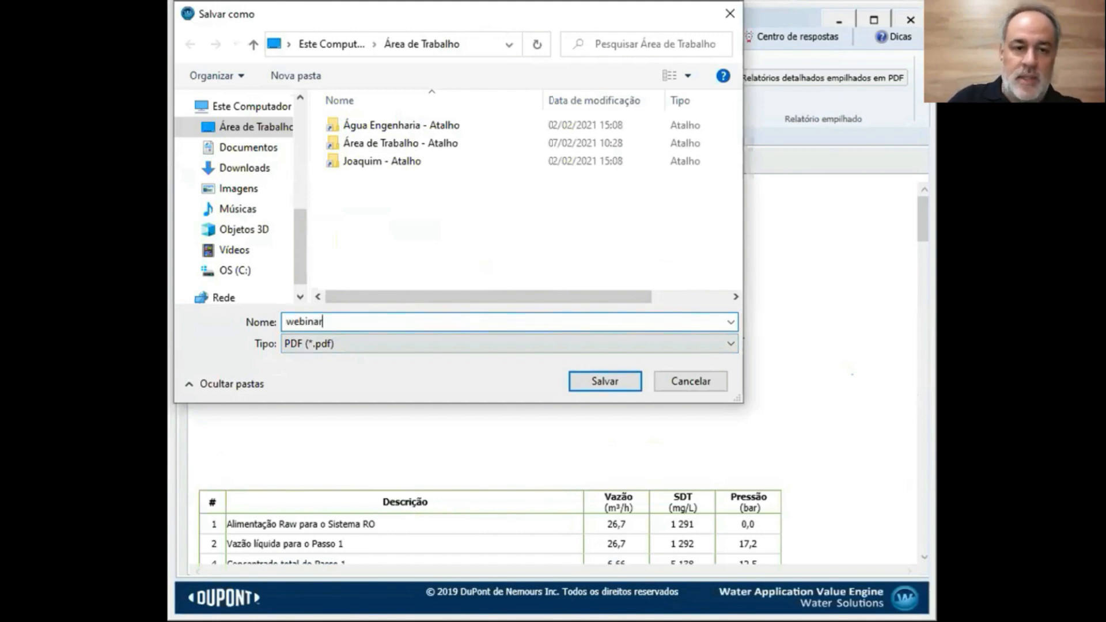
pyautogui.click(253, 127)
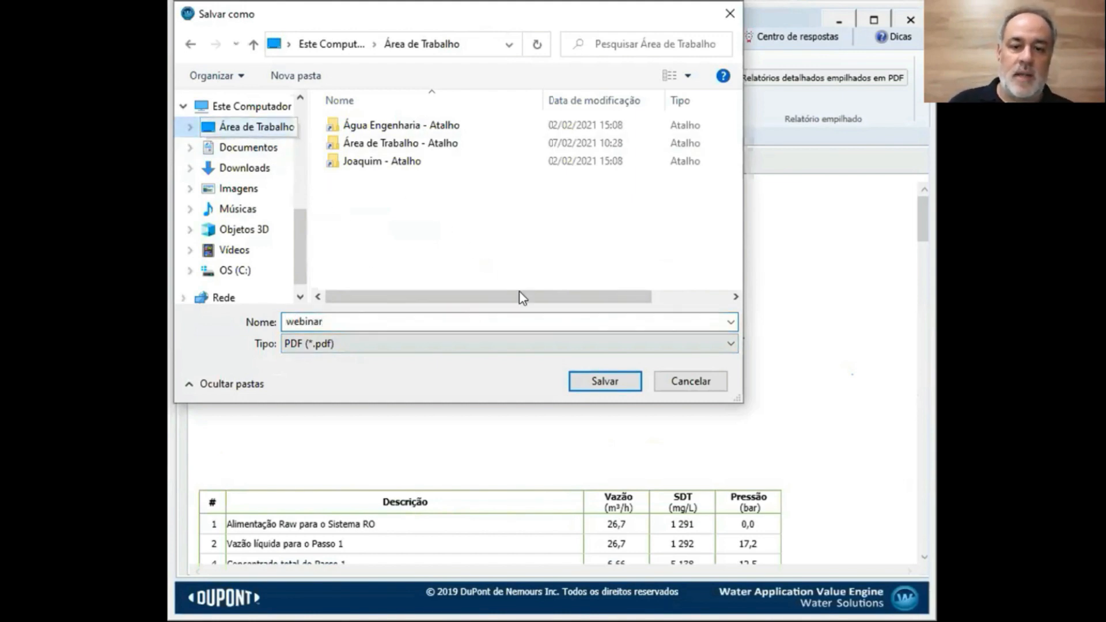
pyautogui.click(589, 383)
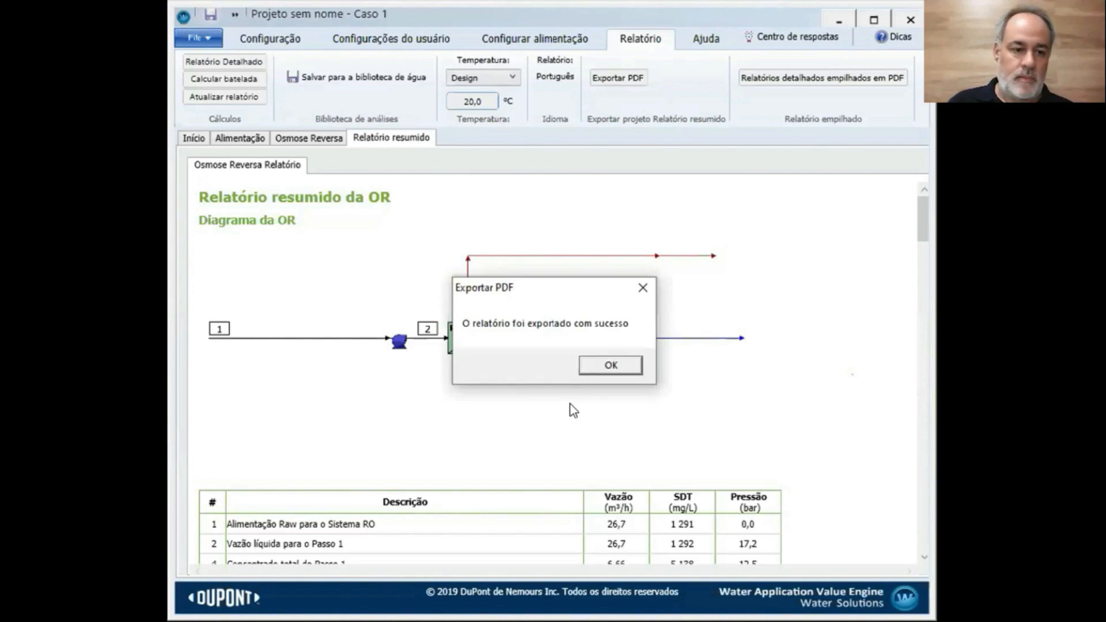
pyautogui.click(611, 366)
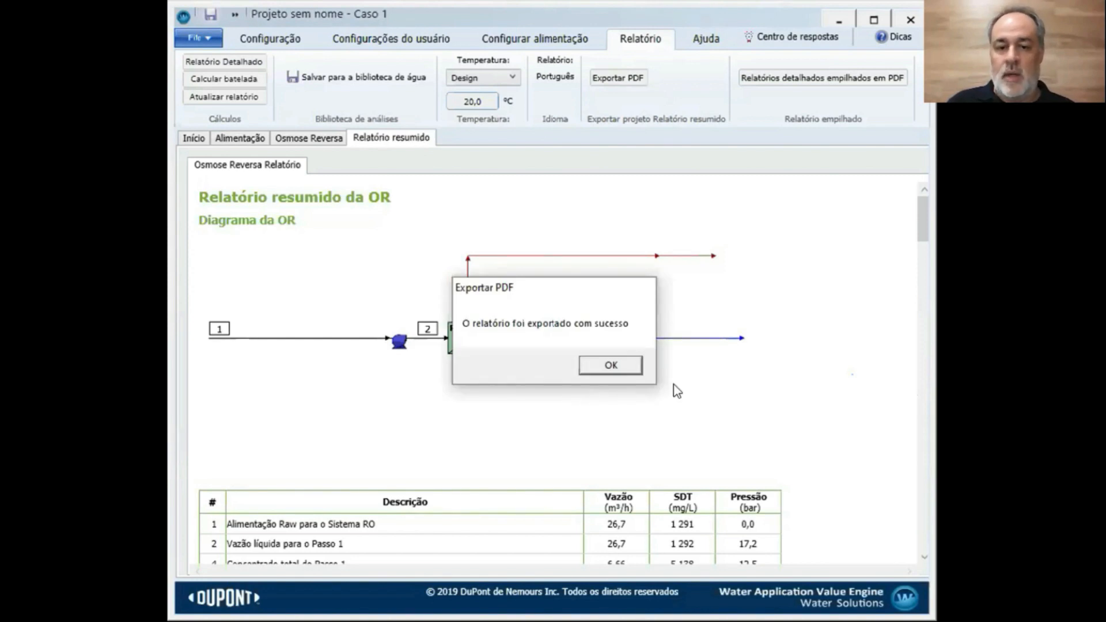
pyautogui.scroll(-10, 677, 382)
pyautogui.scroll(-12, 677, 382)
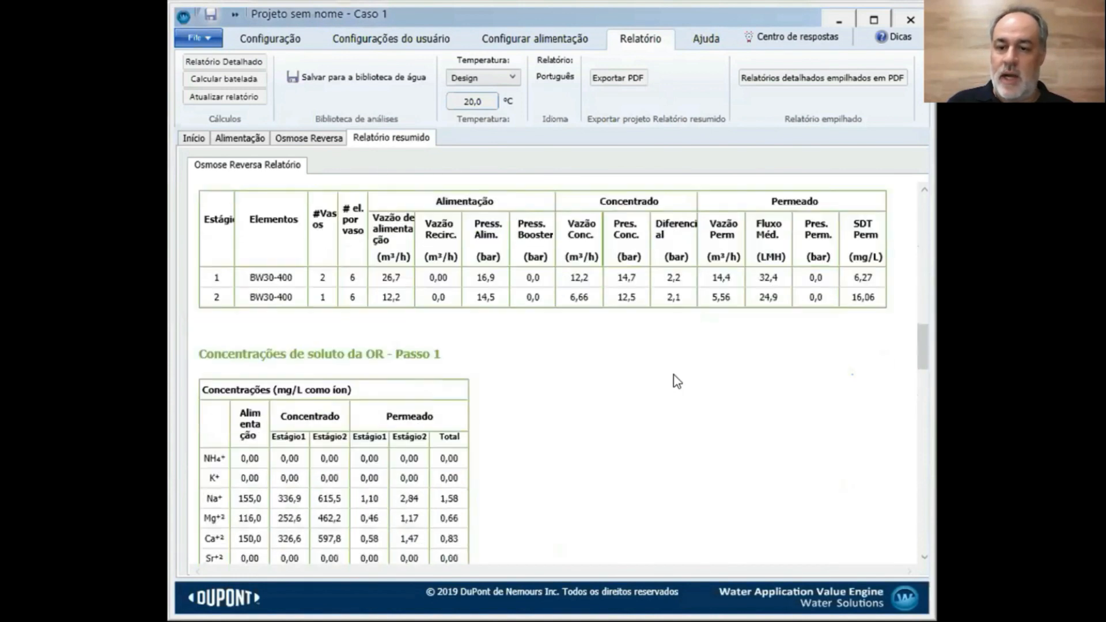
pyautogui.scroll(-6, 677, 382)
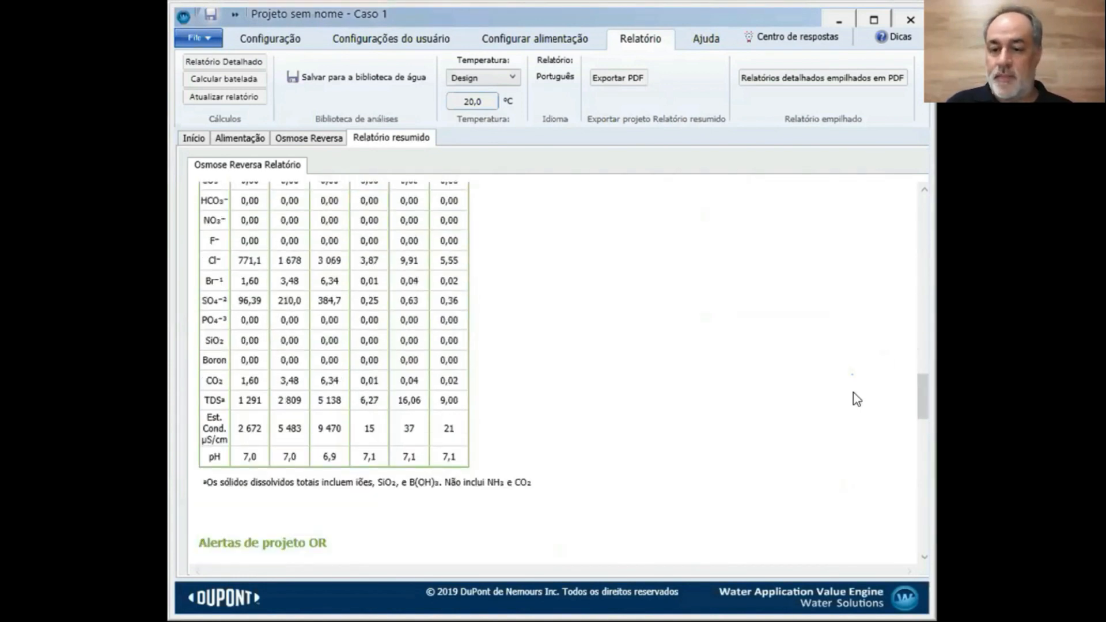
pyautogui.moveTo(918, 402); pyautogui.dragTo(906, 234)
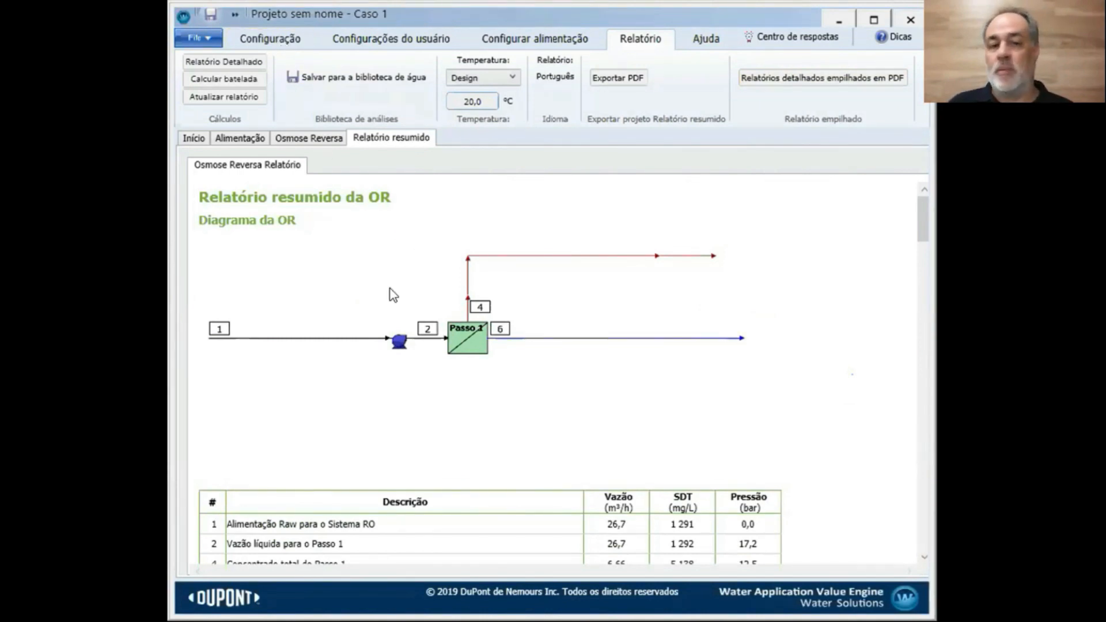
# Inspect the Moeda and Custos do projeto settings, closing both without changes
pyautogui.click(258, 38)
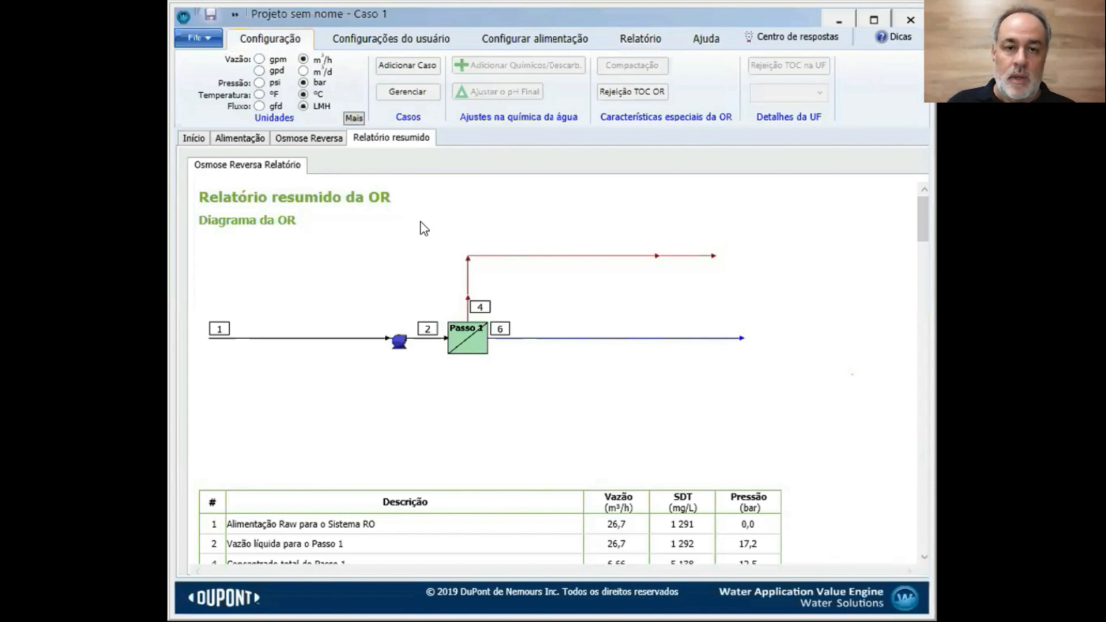
pyautogui.click(366, 40)
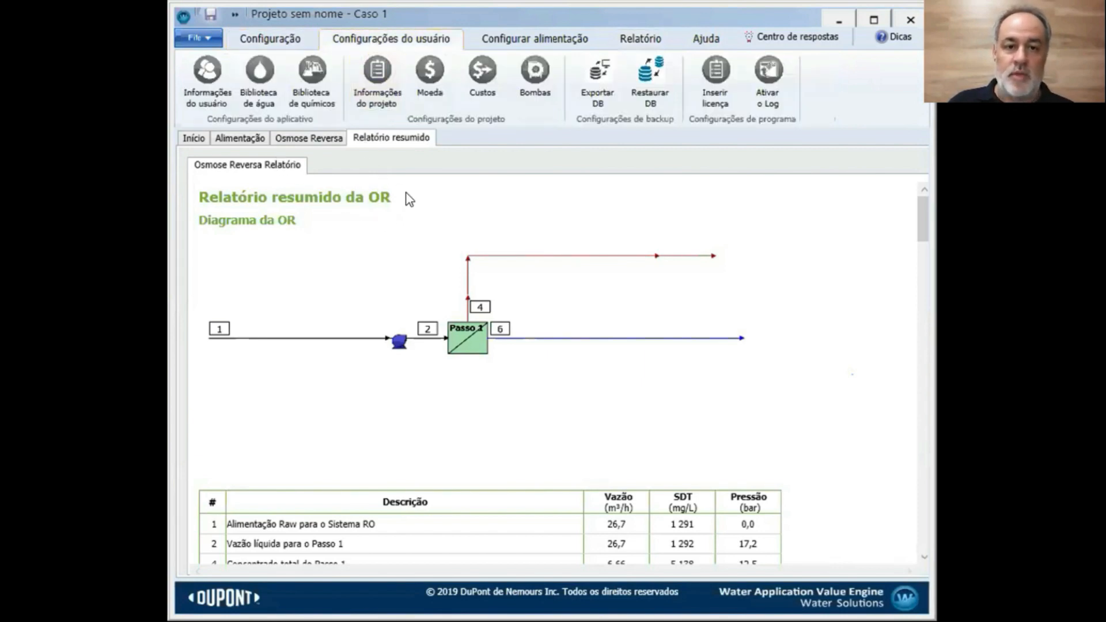
pyautogui.click(424, 101)
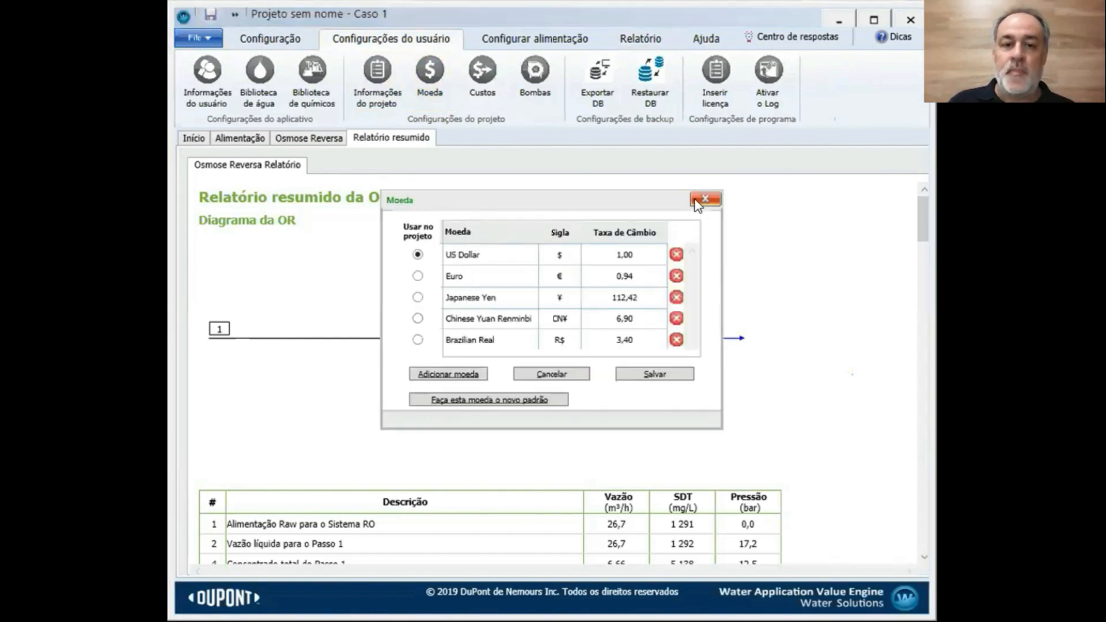
pyautogui.click(704, 200)
pyautogui.click(488, 94)
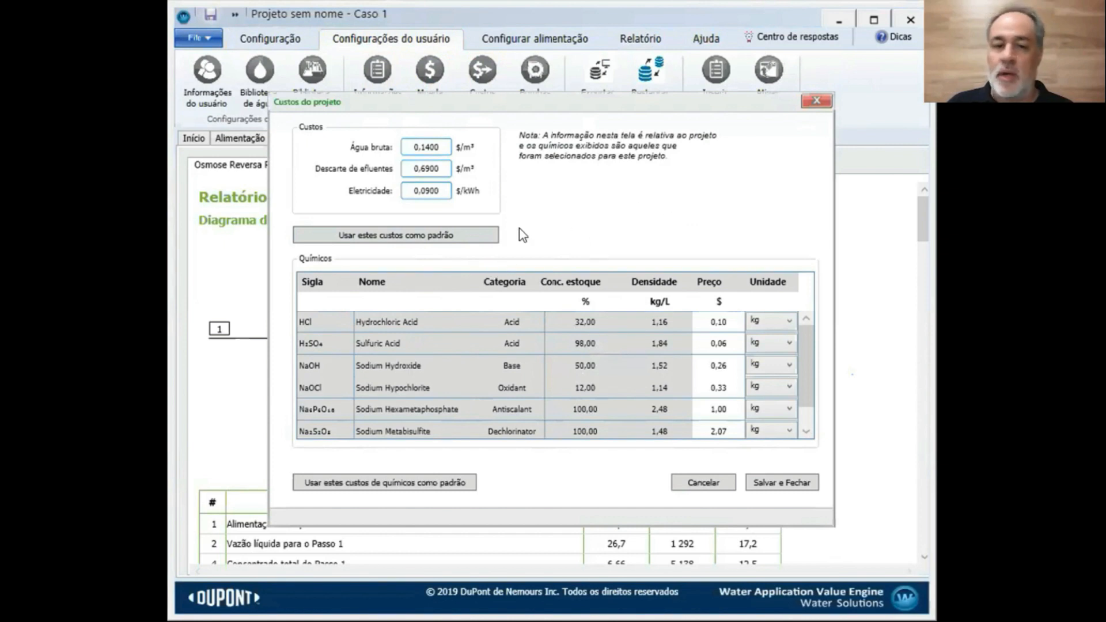
pyautogui.click(817, 102)
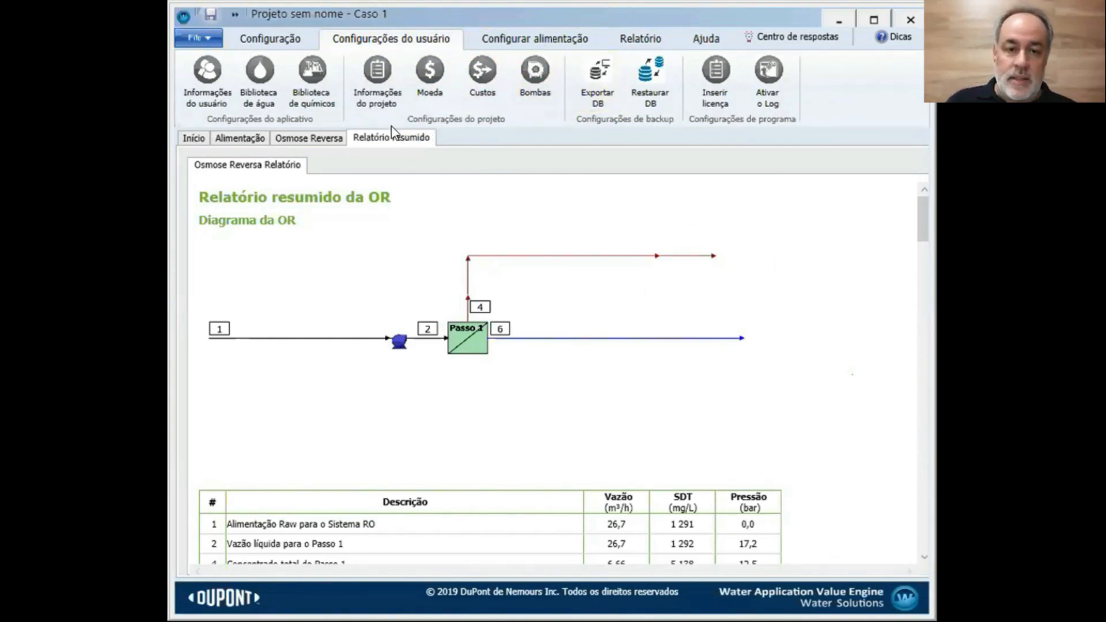
# Recalculate the report, open the stacked PDF generator with Caso 1 ticked, then close it unused
pyautogui.click(293, 41)
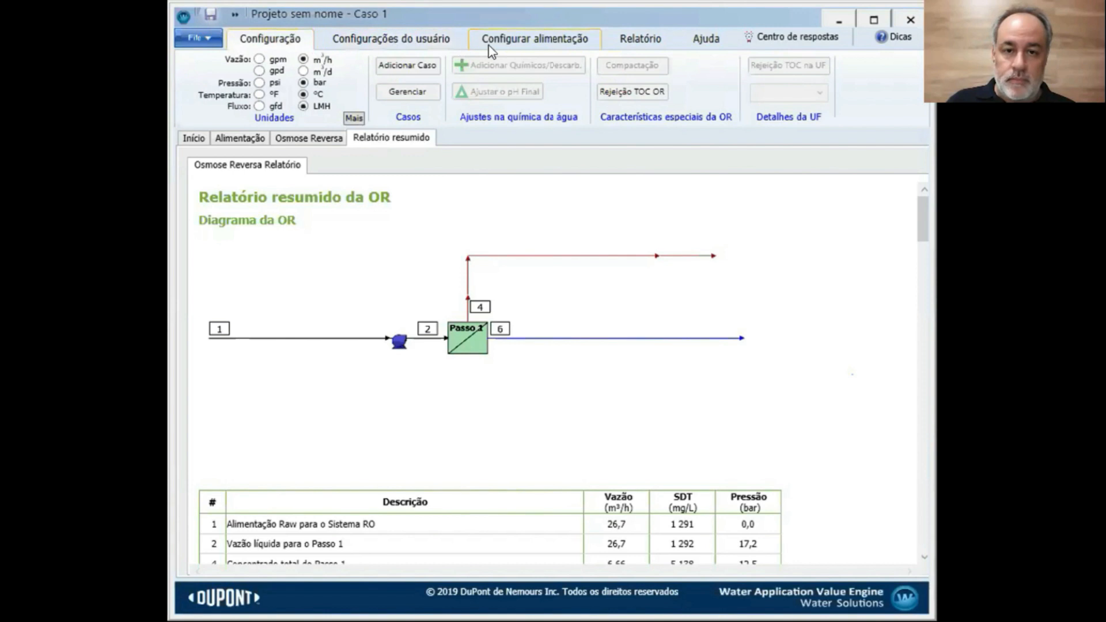
pyautogui.click(623, 41)
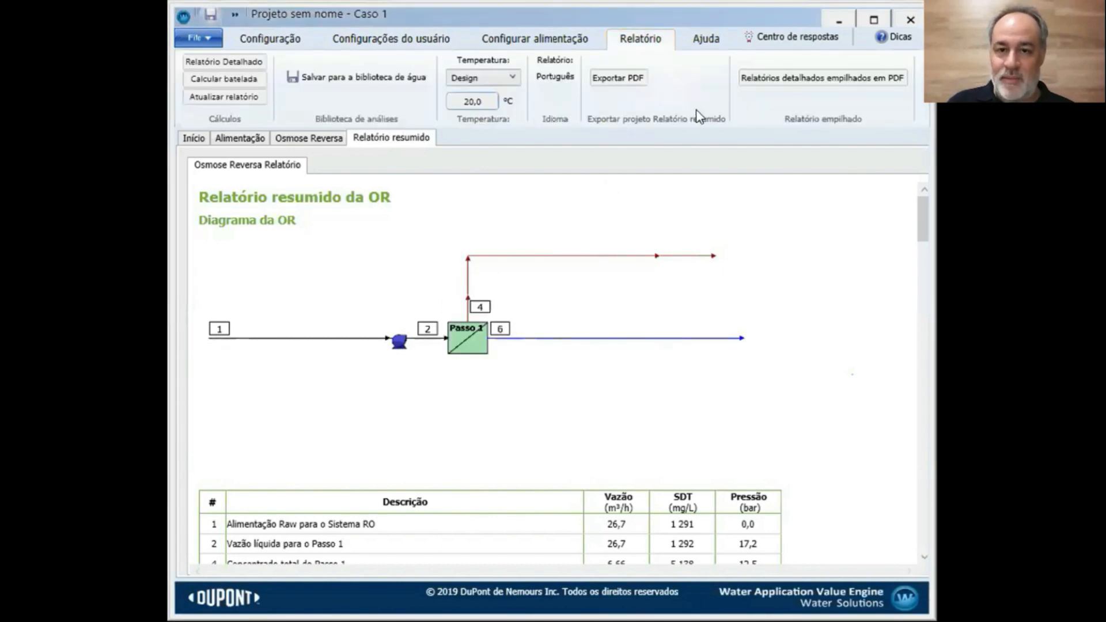
pyautogui.click(777, 84)
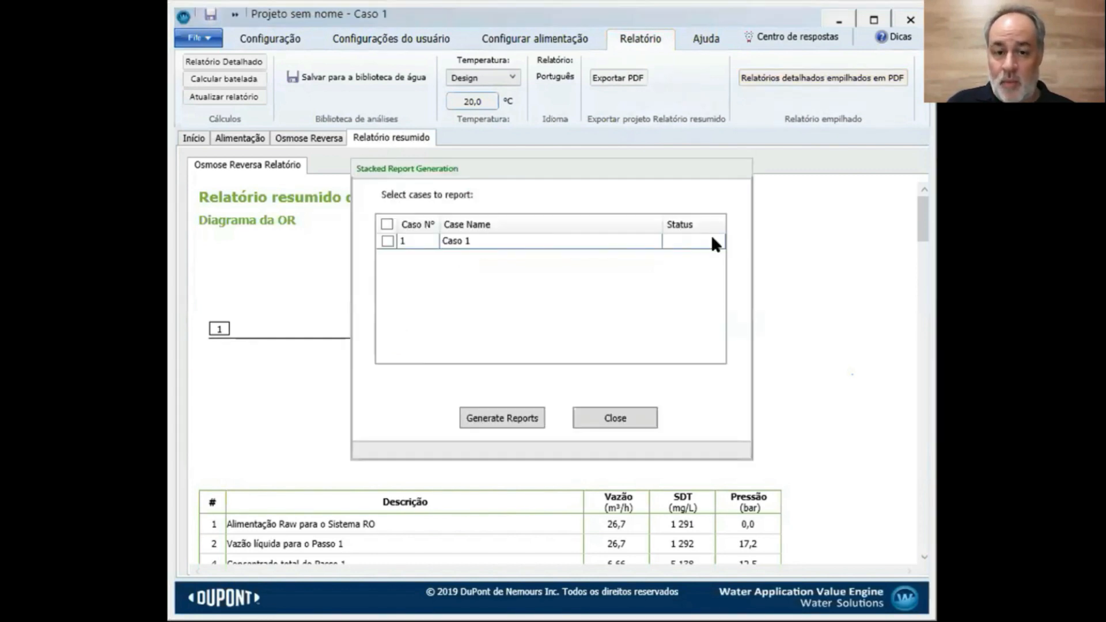
pyautogui.click(389, 242)
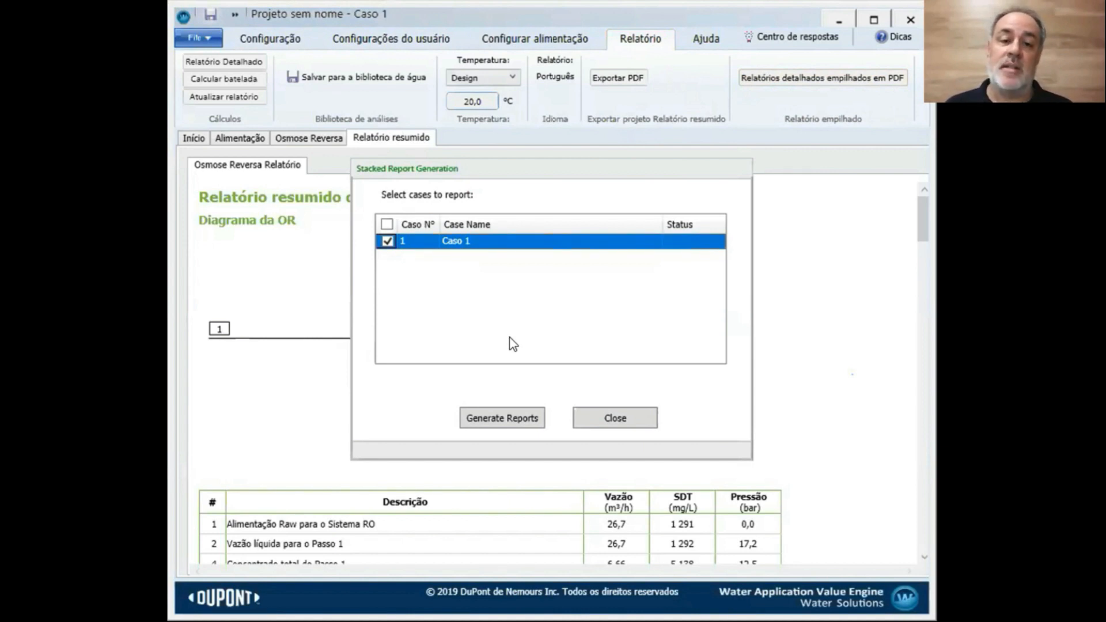
pyautogui.click(613, 419)
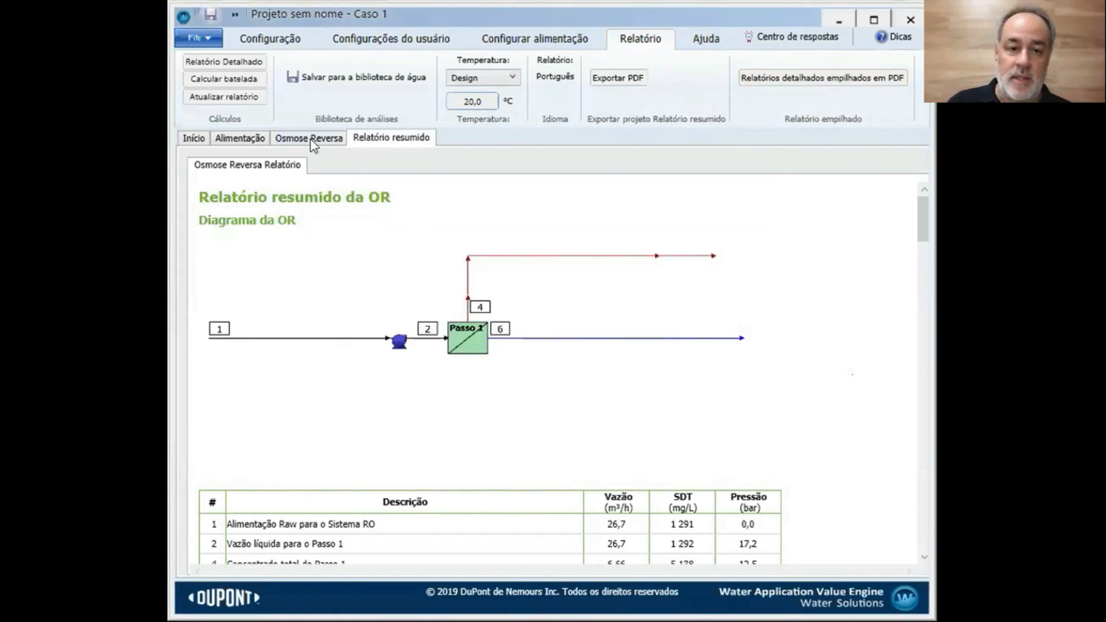
# Add Caso 2, set its RO pass to one stage of two BW30-400 vessels, and recalculate
pyautogui.click(343, 139)
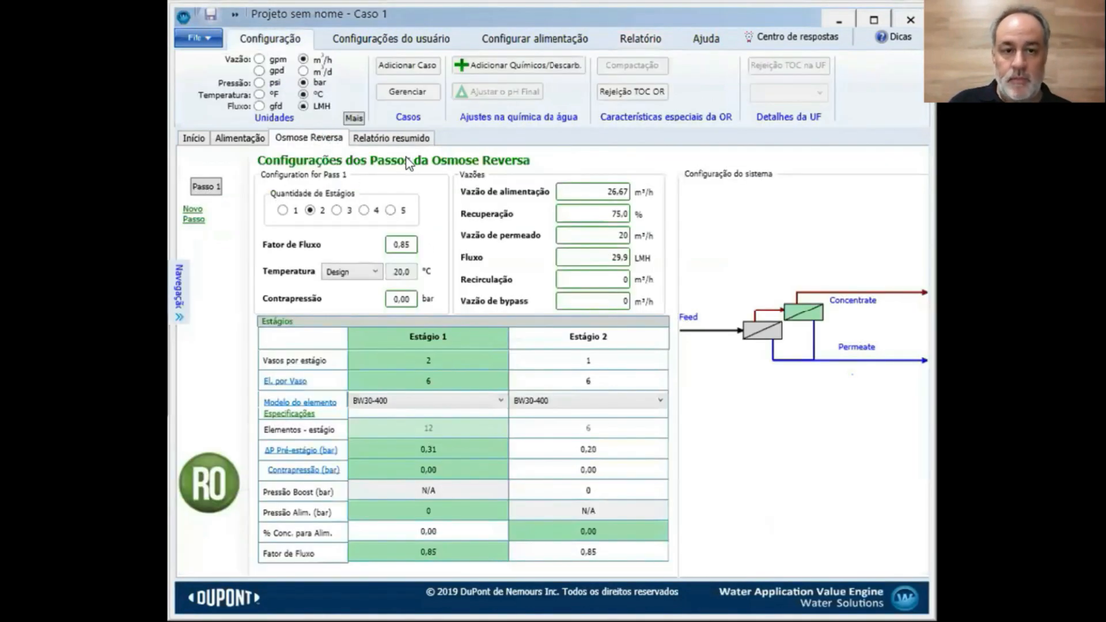
pyautogui.click(423, 65)
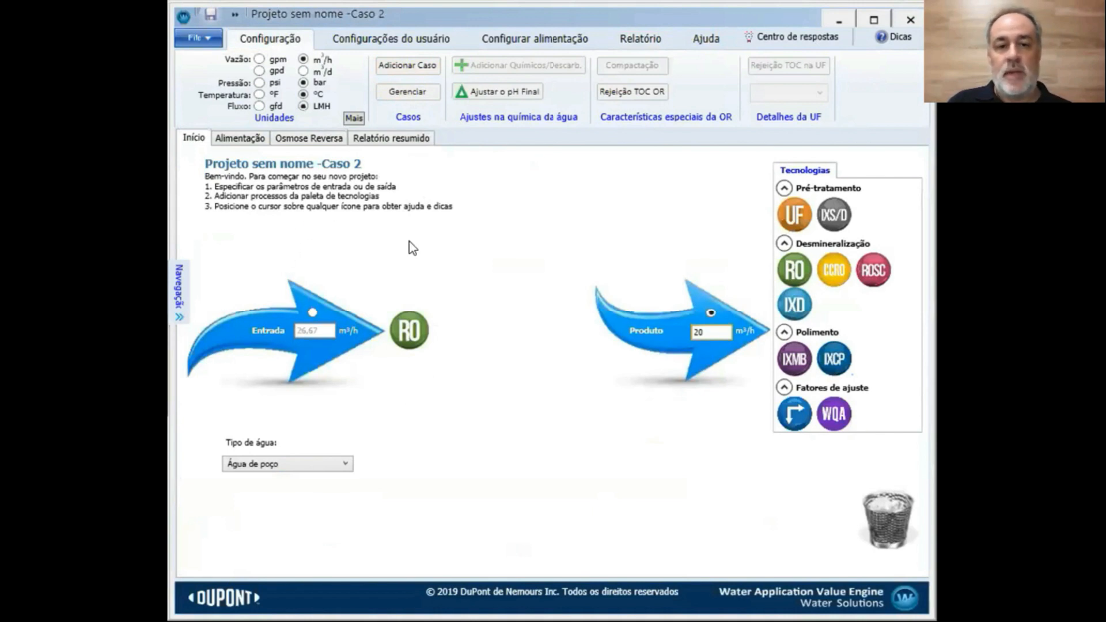
pyautogui.click(310, 139)
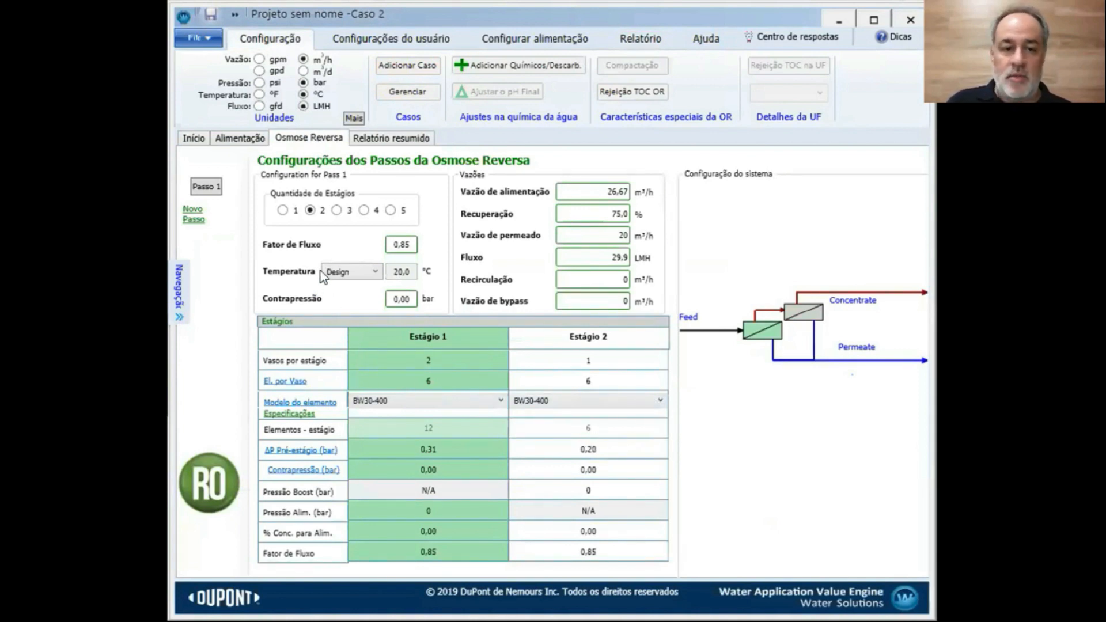
pyautogui.click(283, 211)
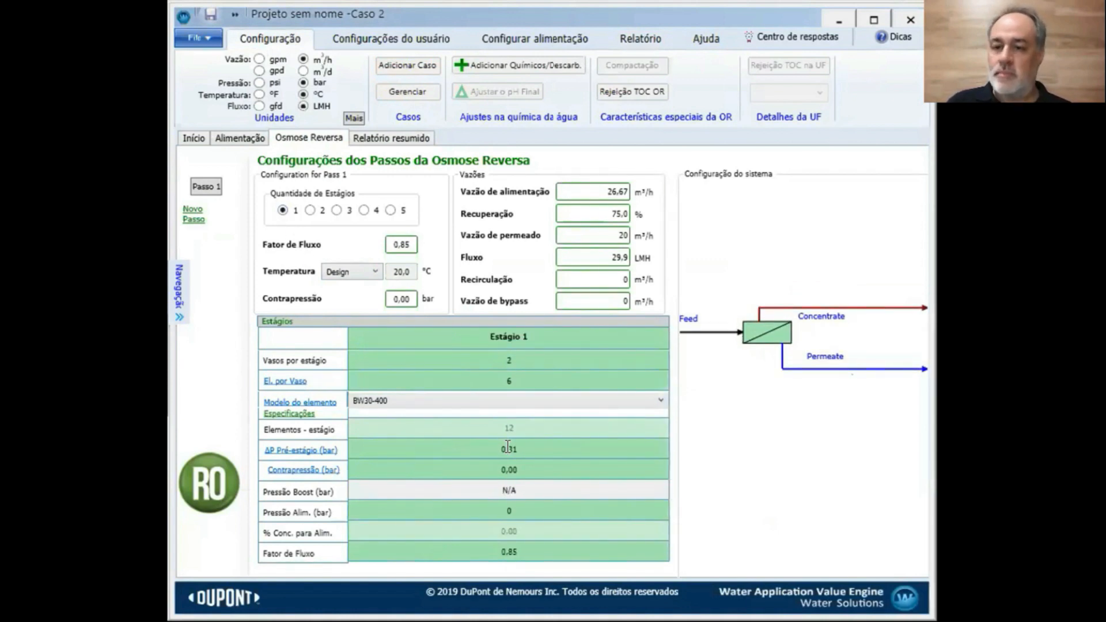
pyautogui.click(378, 144)
pyautogui.click(317, 138)
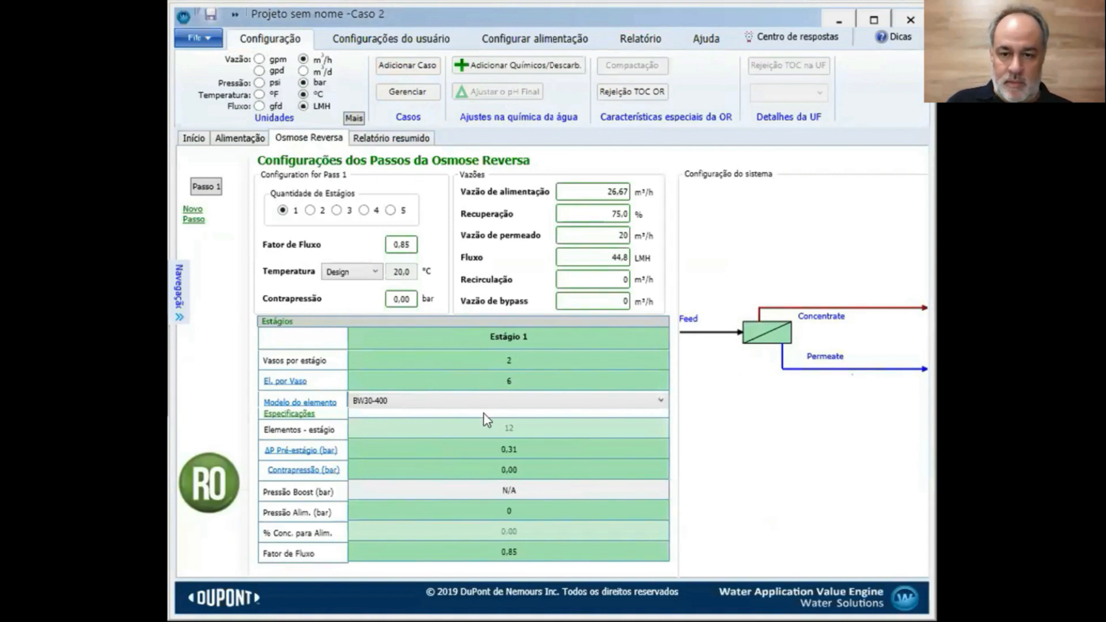
pyautogui.click(382, 134)
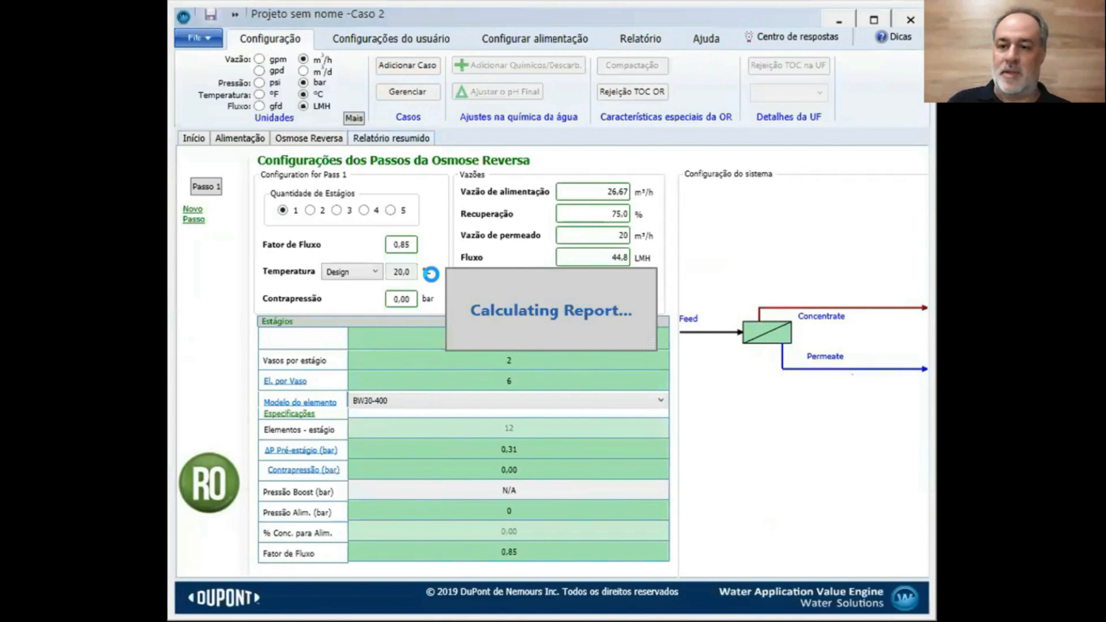
# Scroll to Alertas de projeto OR: six elements exceed 1.43 m³/h flux, elements 4–6 exceed 19% recovery
pyautogui.scroll(-10, 622, 317)
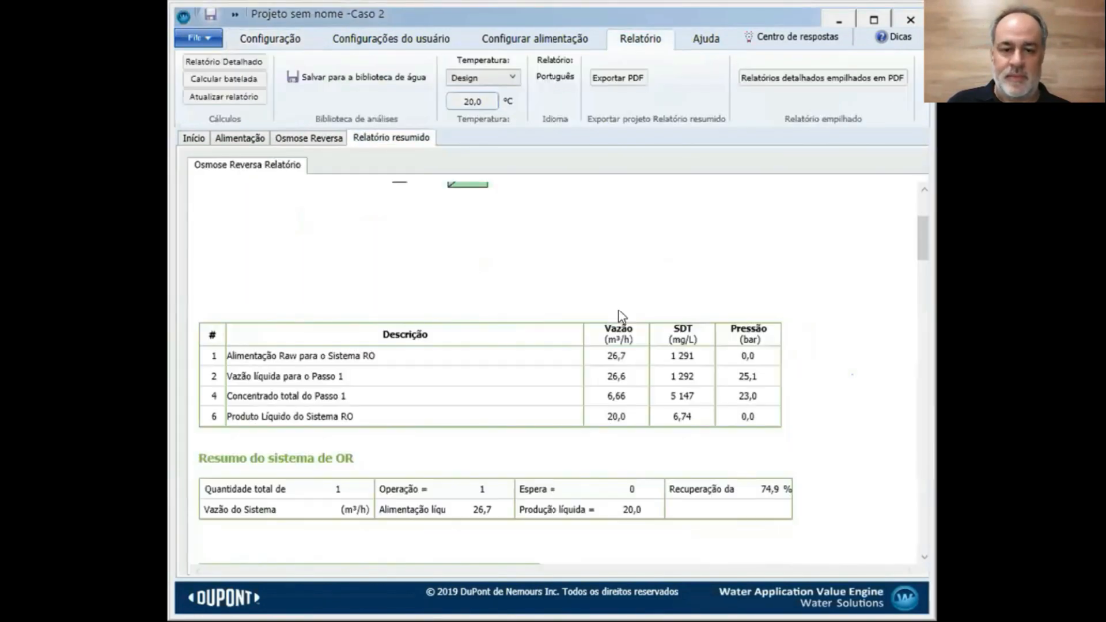
pyautogui.scroll(-15, 622, 317)
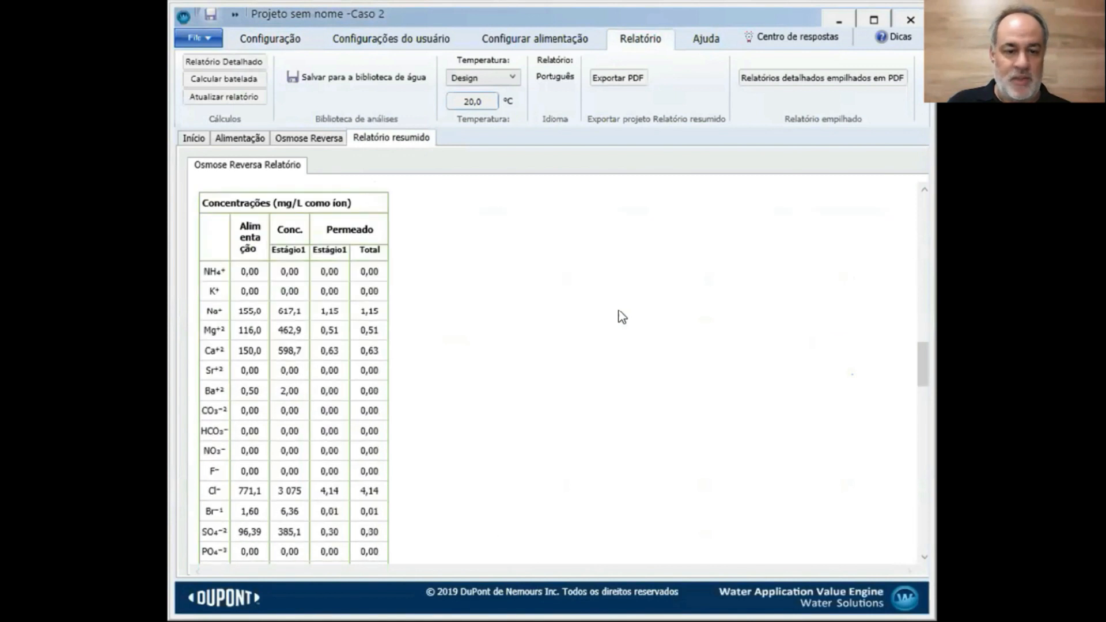
pyautogui.scroll(-4, 623, 317)
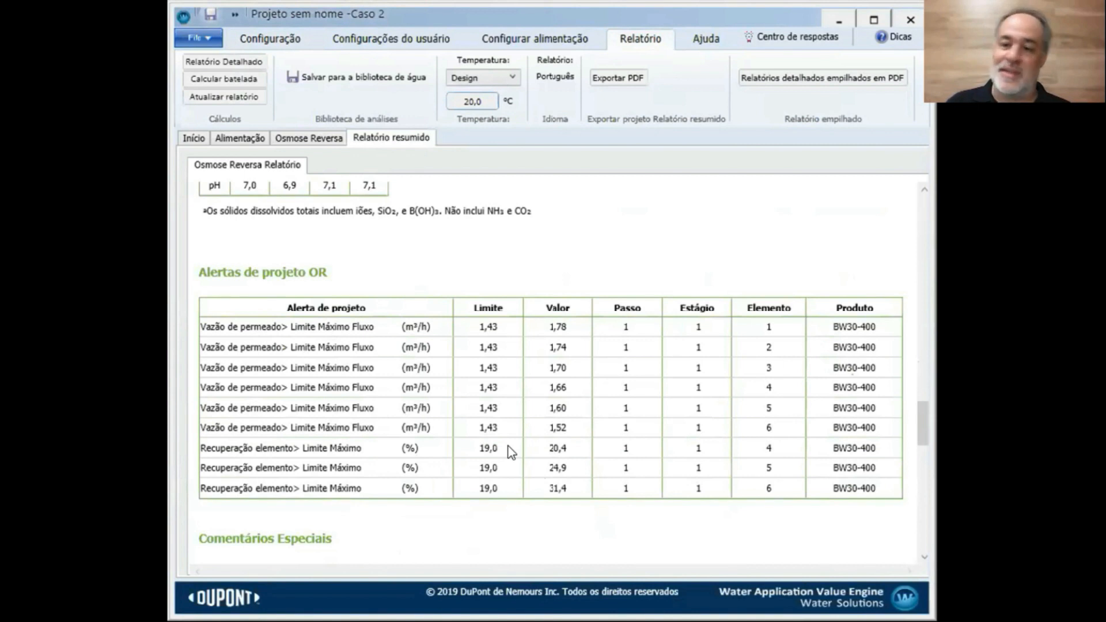
pyautogui.scroll(1, 511, 451)
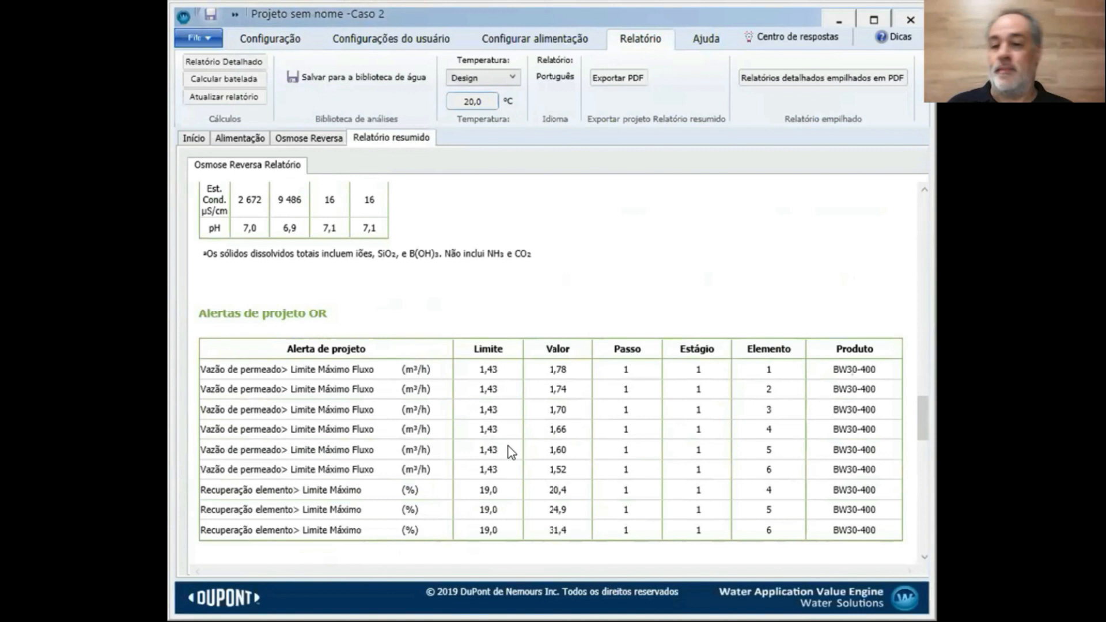
# Change the single stage's Vasos por estágio from 2 to 3 and recalculate the summary report
pyautogui.click(322, 141)
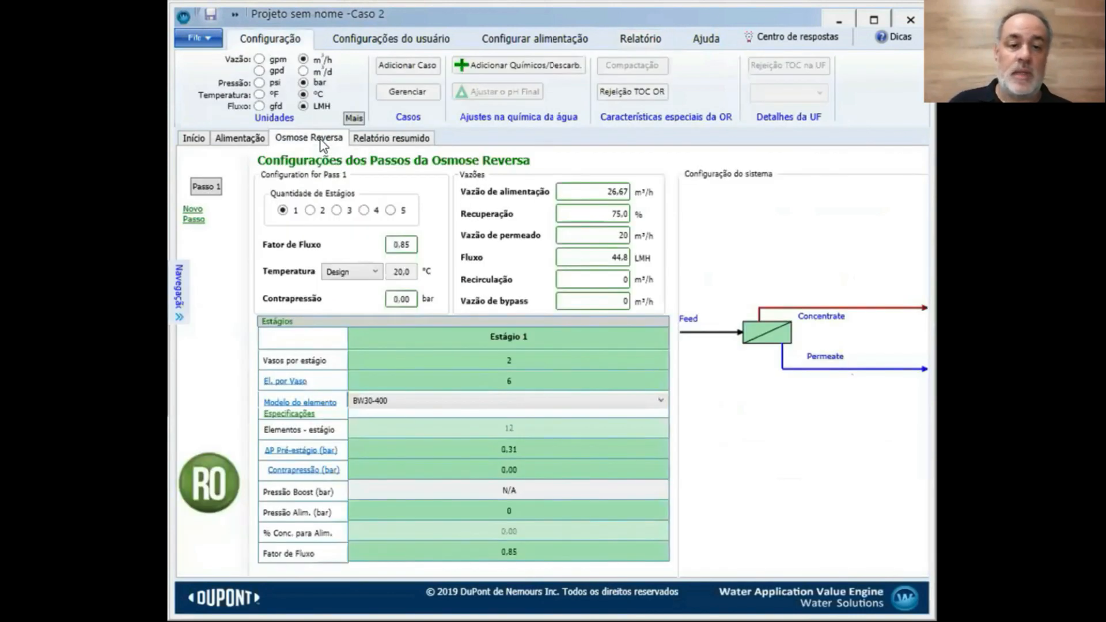
pyautogui.click(518, 377)
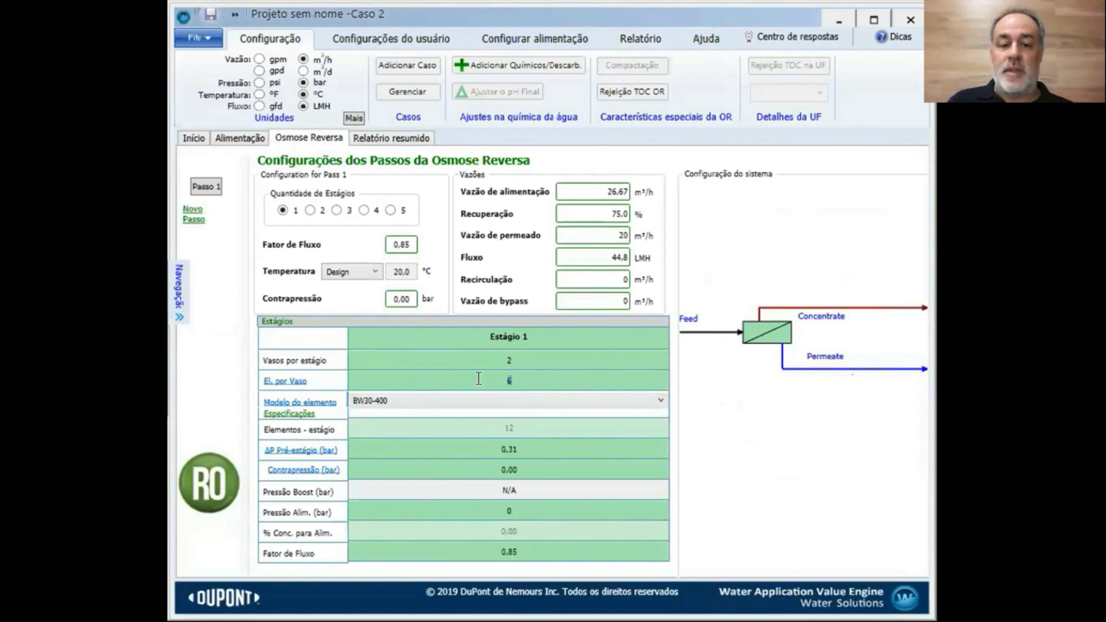
pyautogui.click(508, 358)
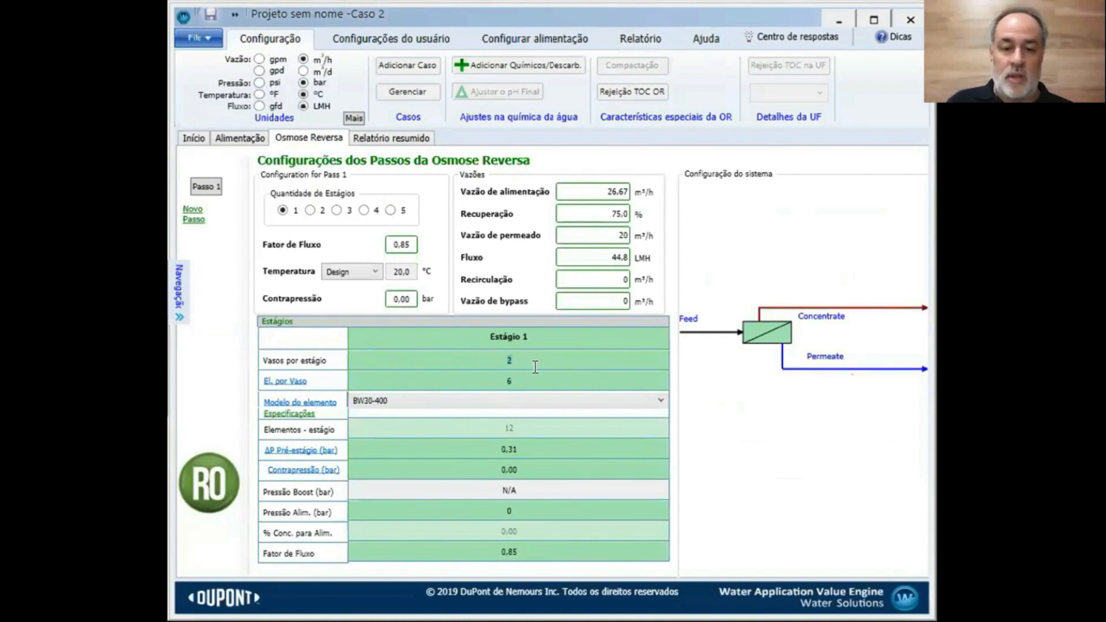
pyautogui.write('3')
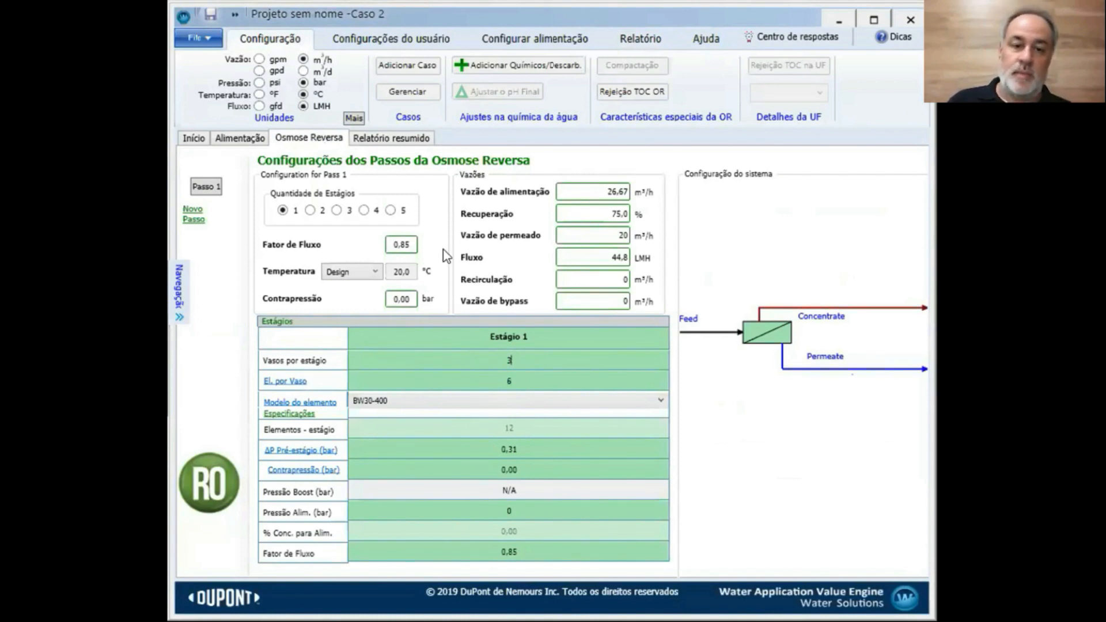
pyautogui.click(407, 139)
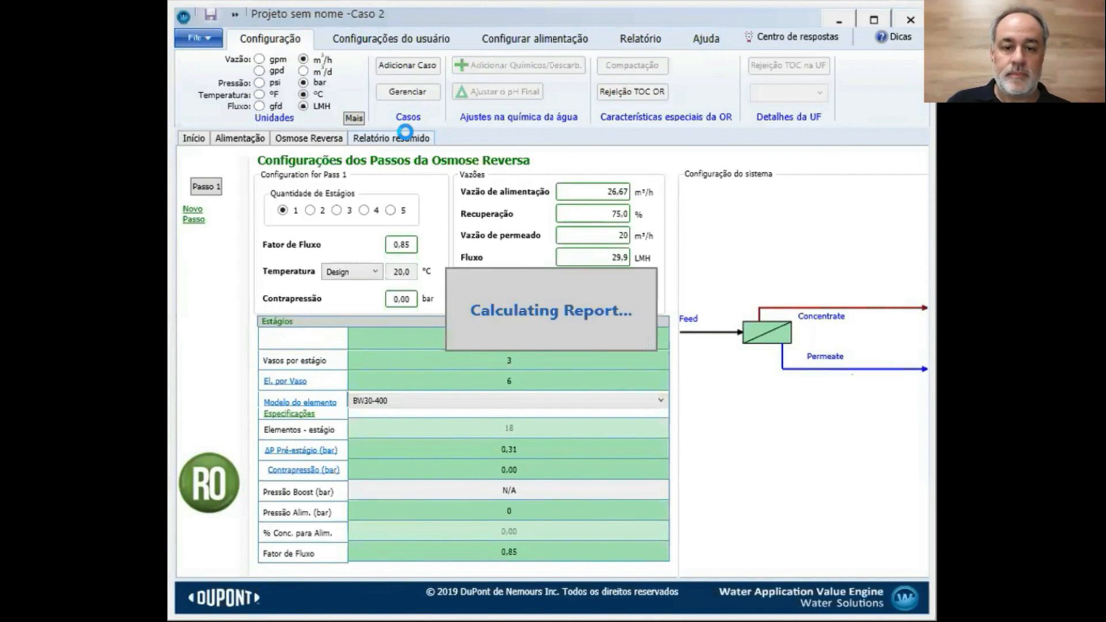
# Review the report: 20.0 m³/h product at 74.9% recovery, 6.66 m³/h concentrate, low-concentrate and recovery alerts
pyautogui.scroll(-6, 511, 269)
pyautogui.scroll(-15, 512, 270)
pyautogui.scroll(-5, 511, 270)
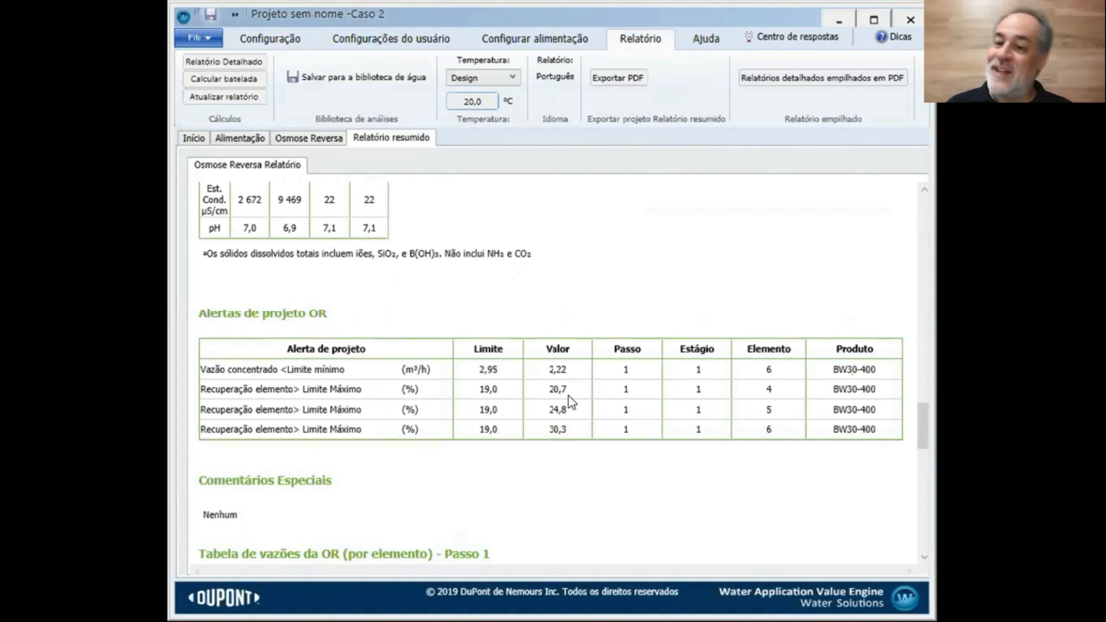
pyautogui.scroll(3, 569, 401)
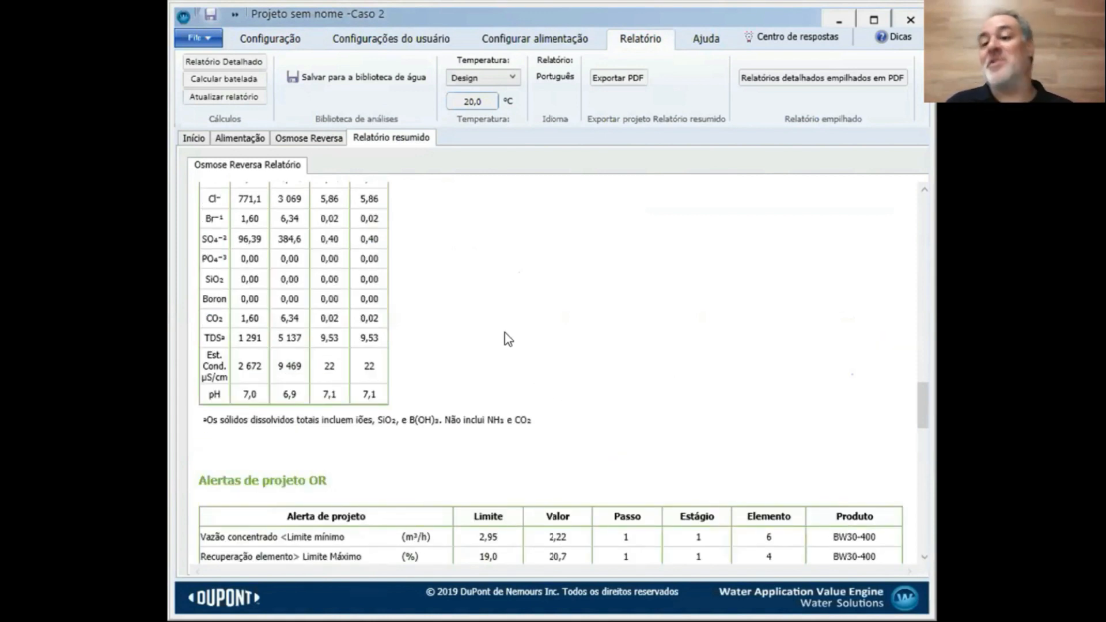
pyautogui.scroll(15, 508, 339)
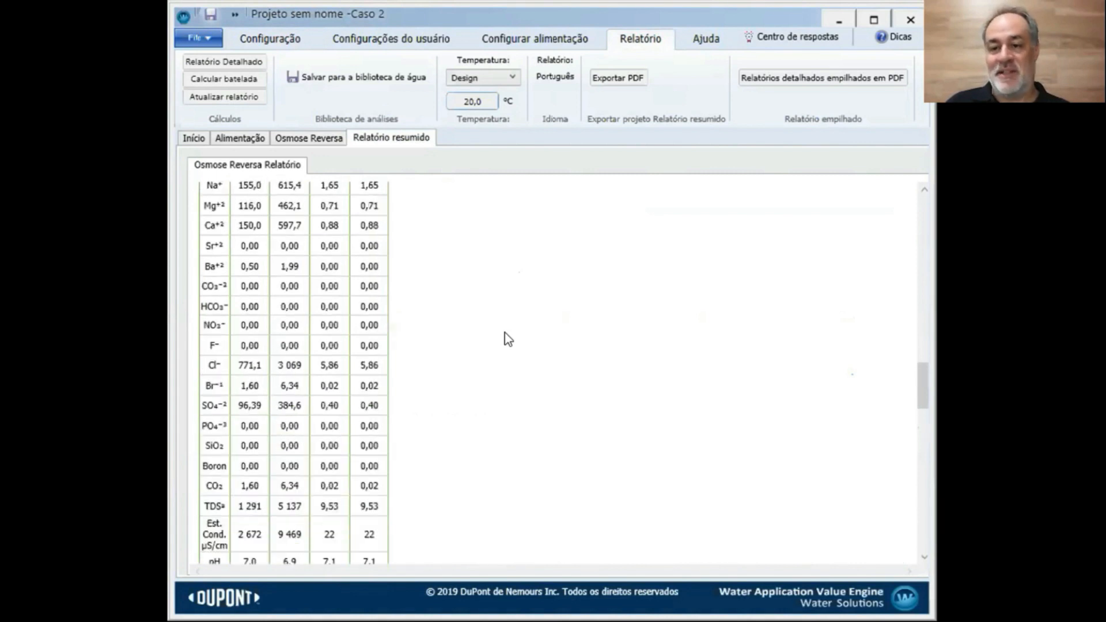
pyautogui.scroll(10, 665, 282)
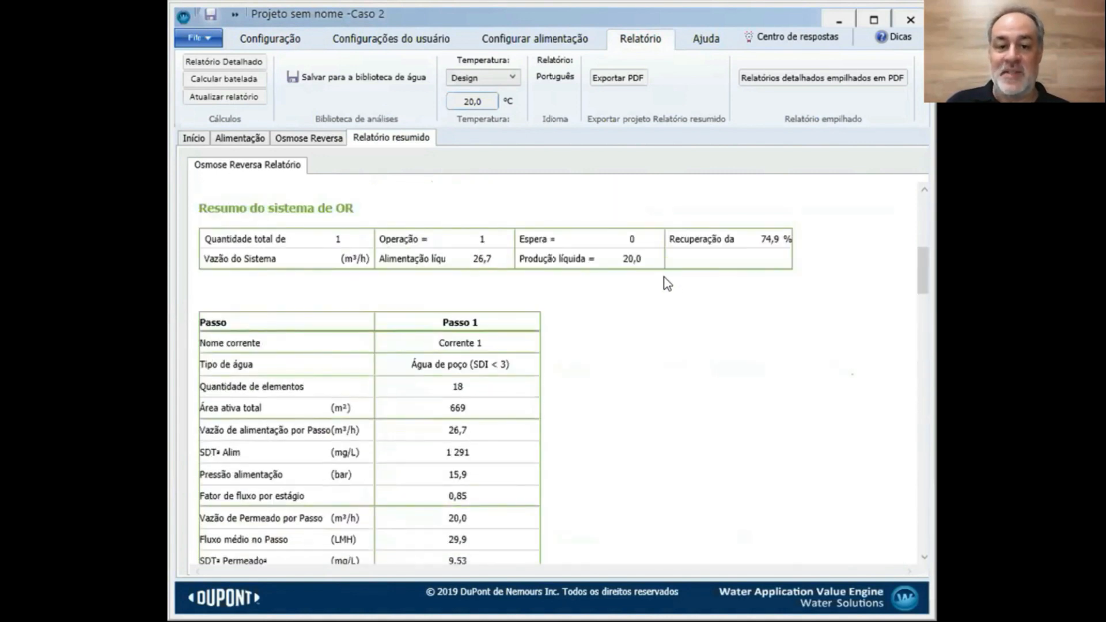
pyautogui.scroll(-20, 766, 375)
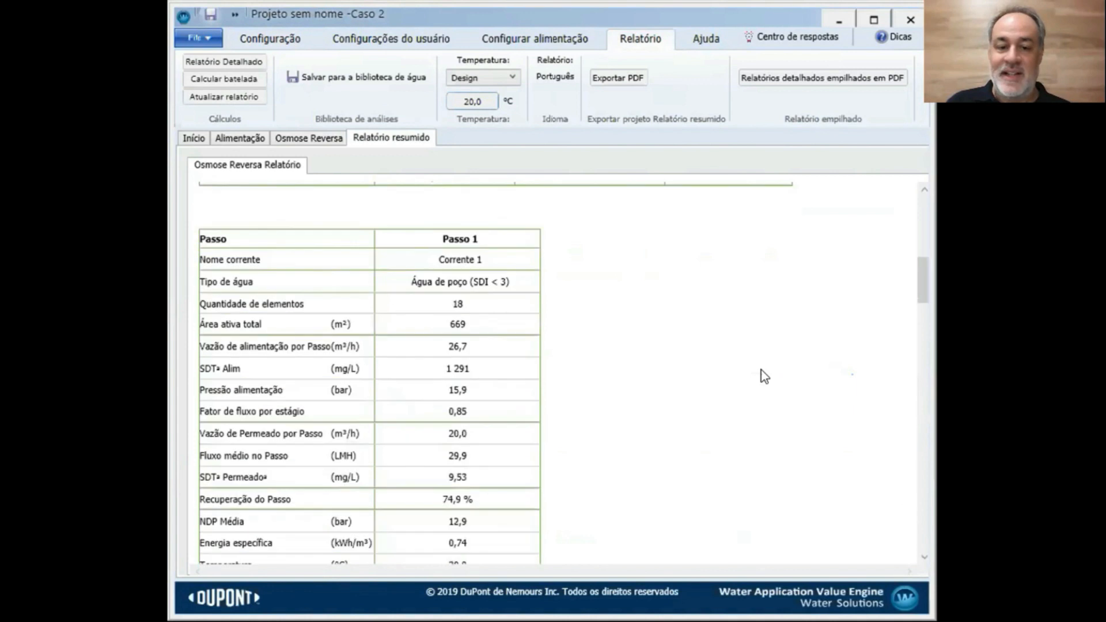
pyautogui.scroll(-5, 764, 376)
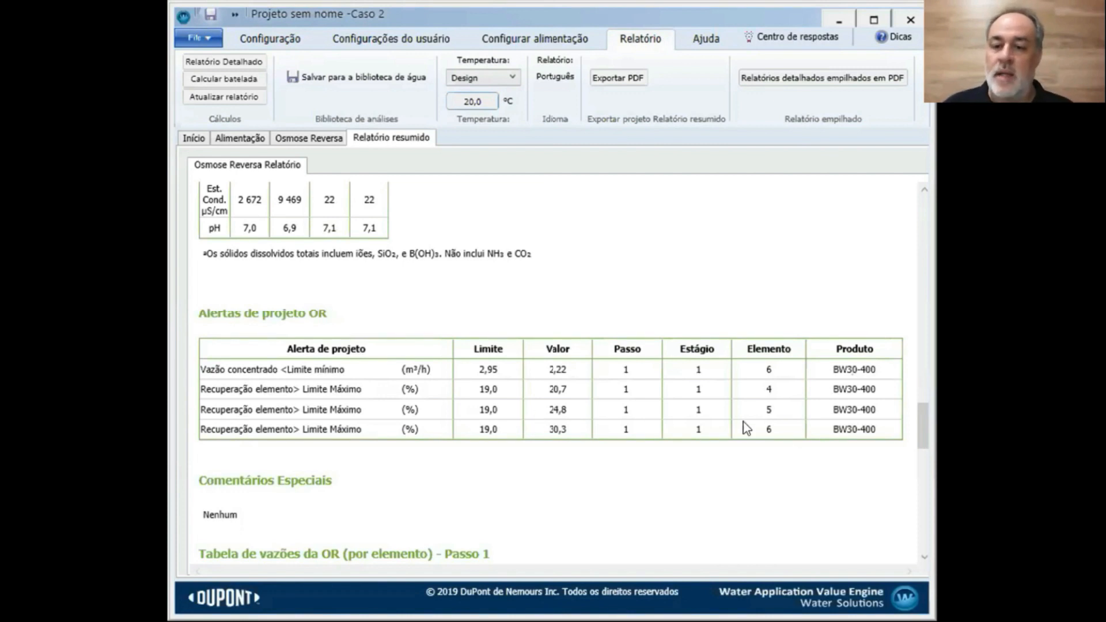
pyautogui.moveTo(921, 407); pyautogui.dragTo(921, 210)
pyautogui.scroll(-3, 828, 377)
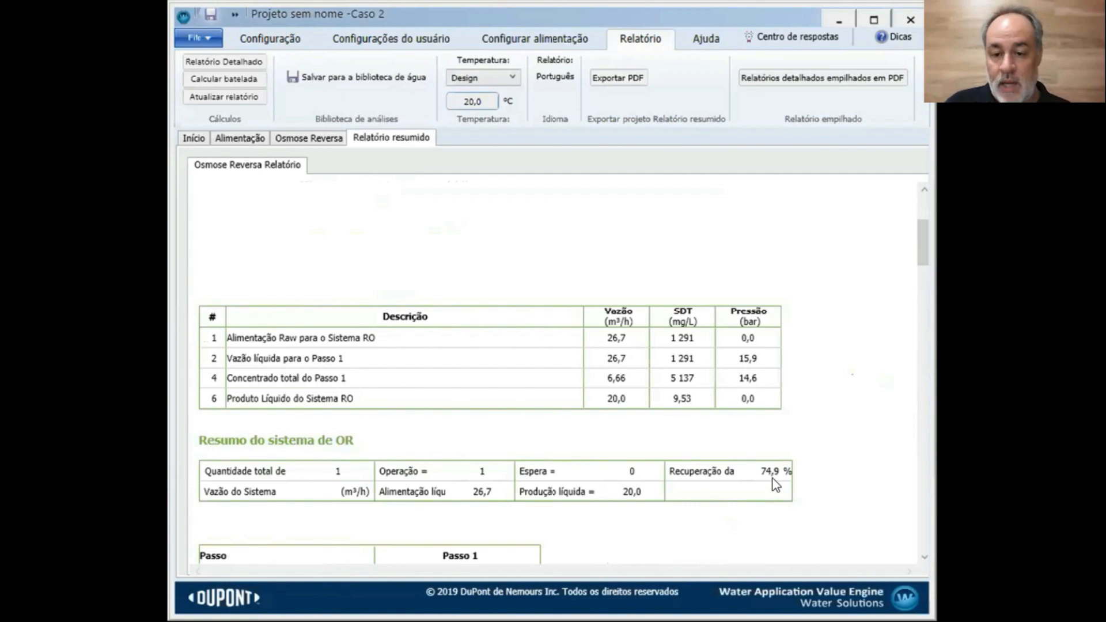
# Set pass recovery to 50% in the flow calculator, accept, and check the alert-free report
pyautogui.click(325, 148)
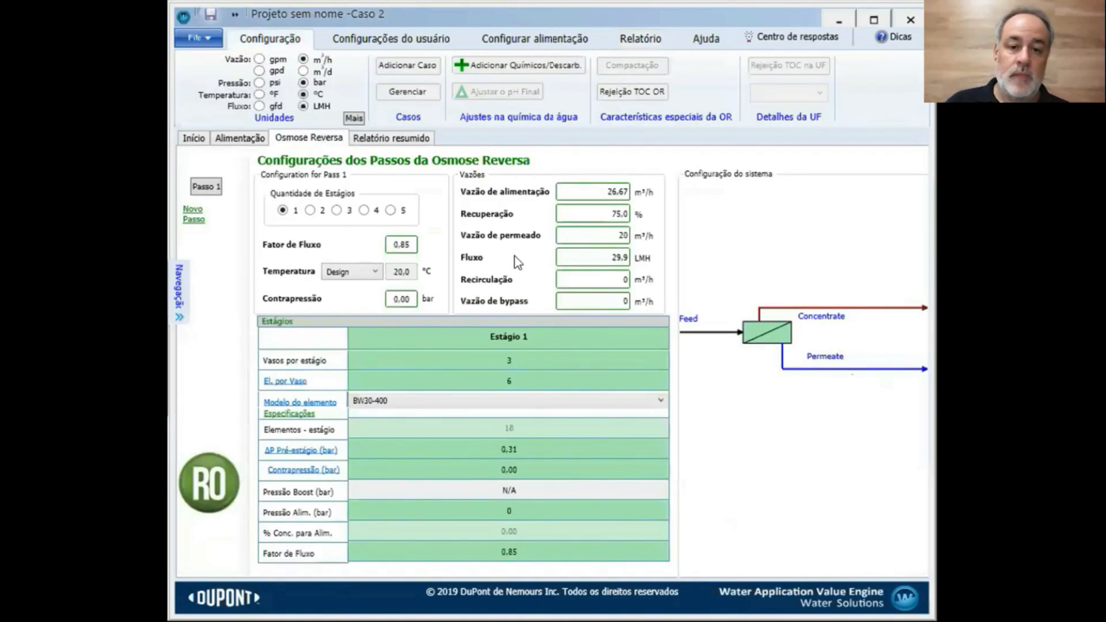
pyautogui.click(656, 212)
pyautogui.click(266, 252)
pyautogui.write('50')
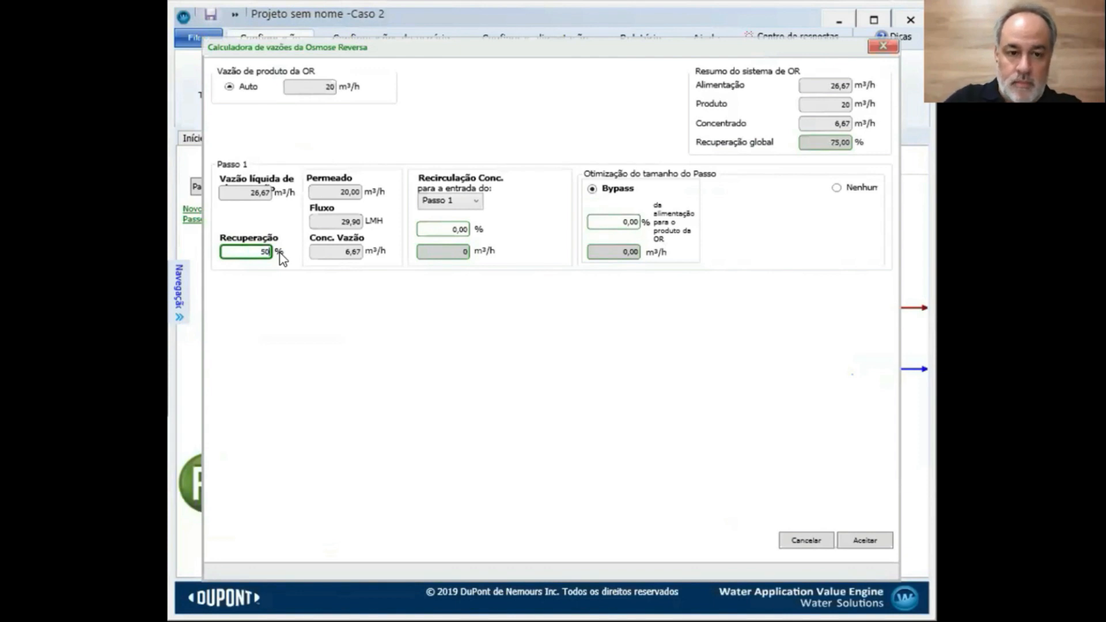
pyautogui.press('Return')
pyautogui.click(861, 542)
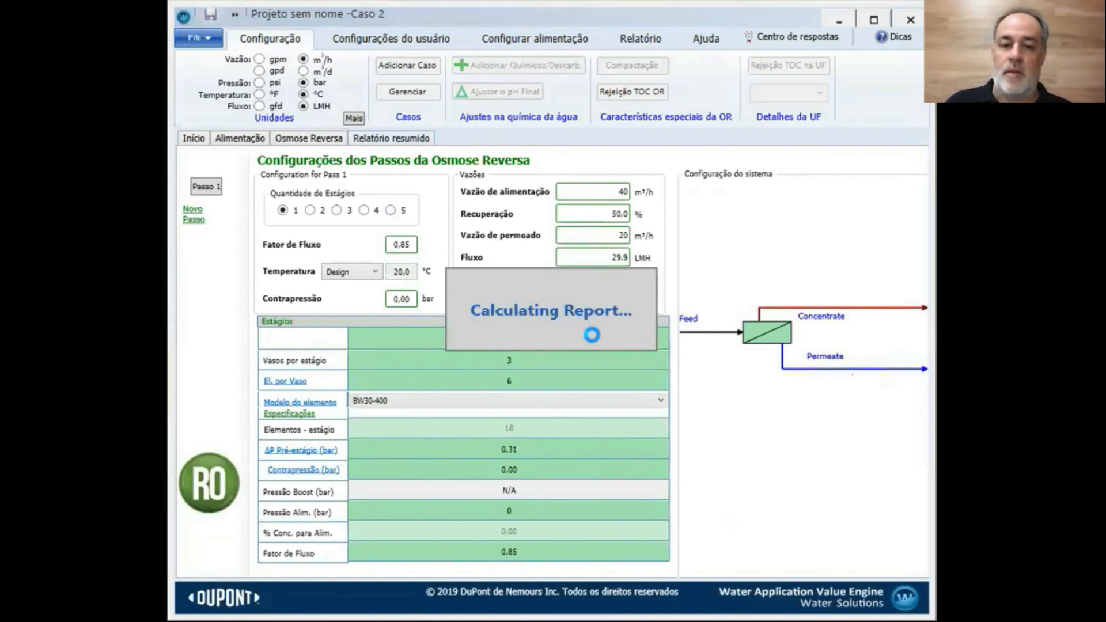
pyautogui.scroll(-15, 593, 337)
pyautogui.scroll(-10, 594, 339)
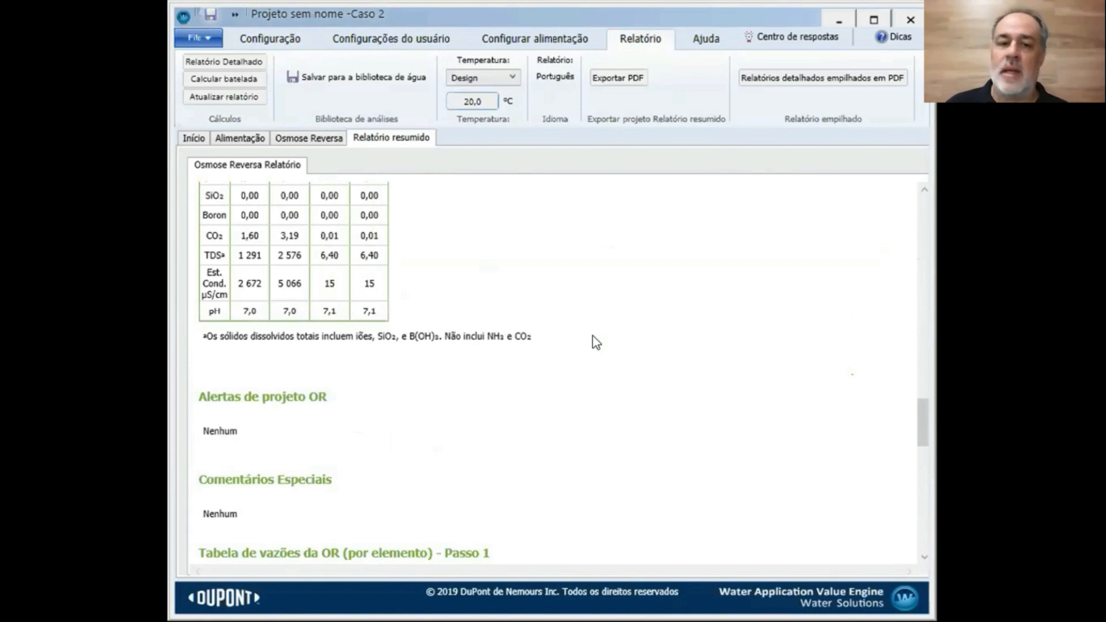
pyautogui.scroll(10, 597, 342)
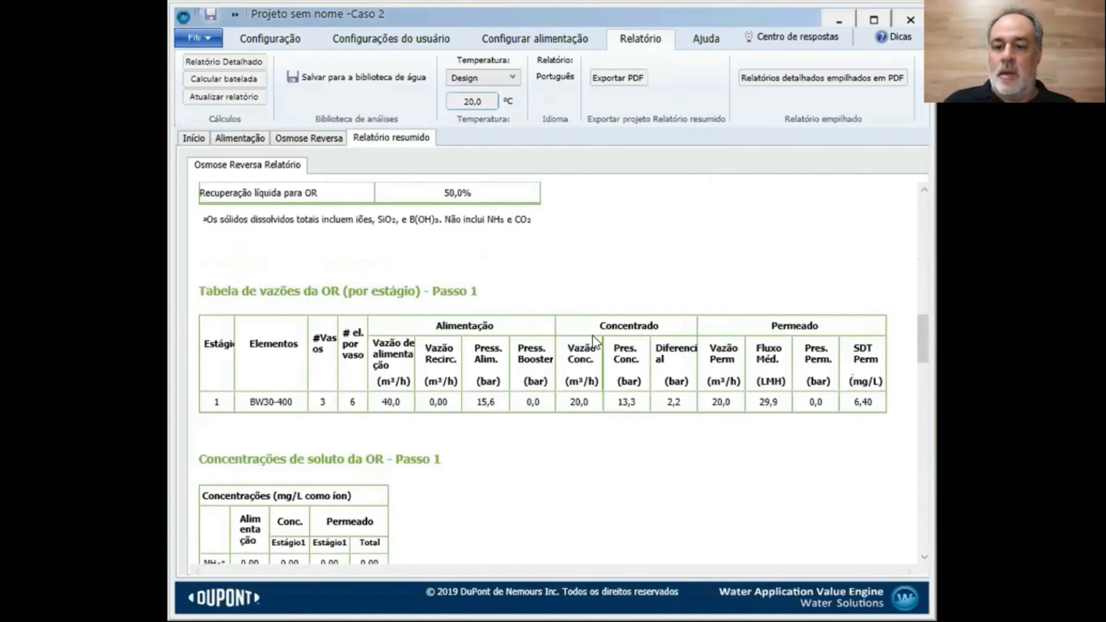
pyautogui.scroll(10, 593, 340)
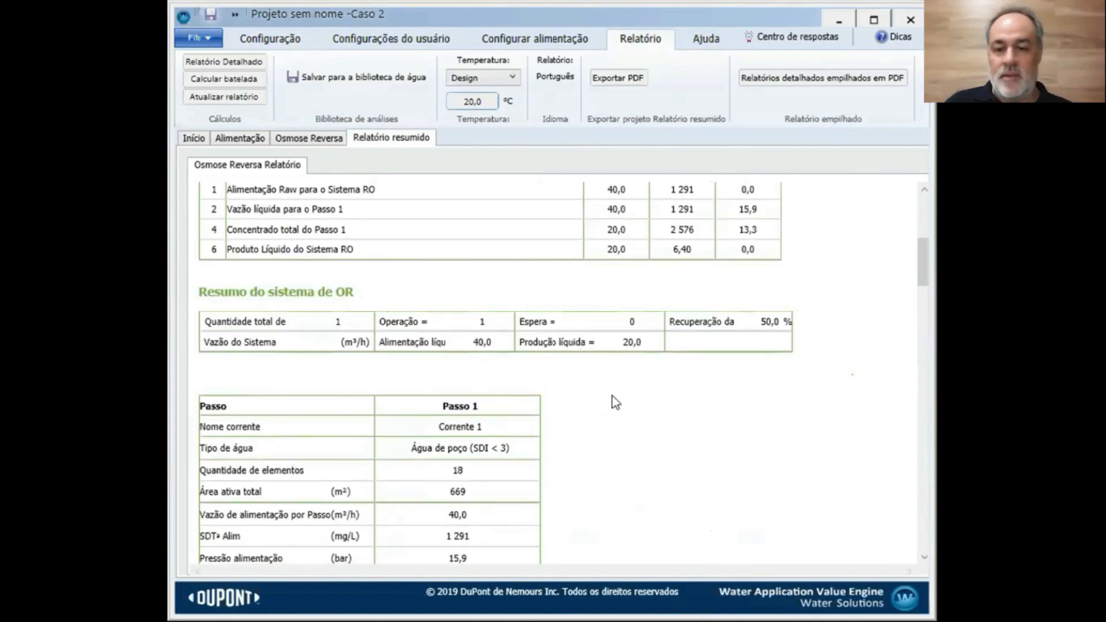
pyautogui.scroll(2, 616, 401)
pyautogui.scroll(-7, 616, 401)
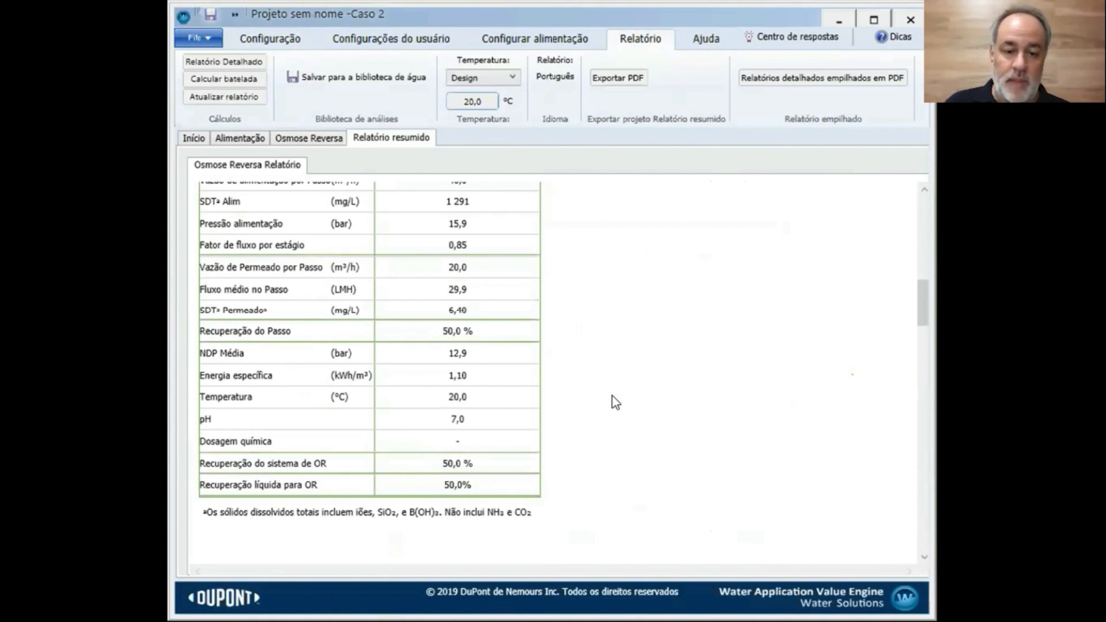
pyautogui.scroll(-5, 616, 402)
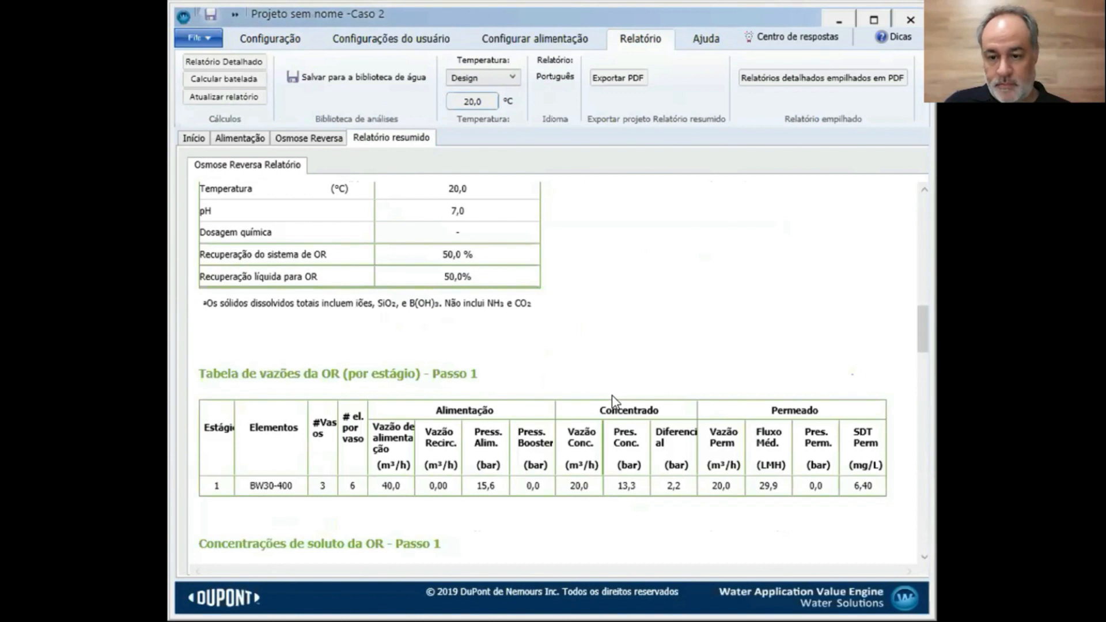
pyautogui.scroll(-12, 614, 401)
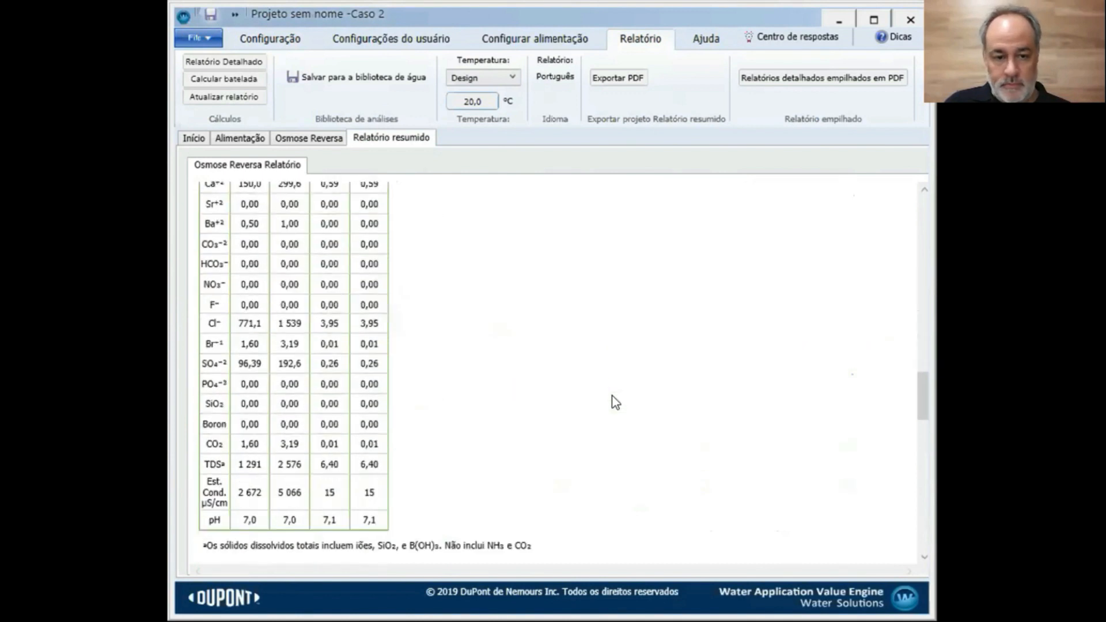
pyautogui.scroll(20, 616, 401)
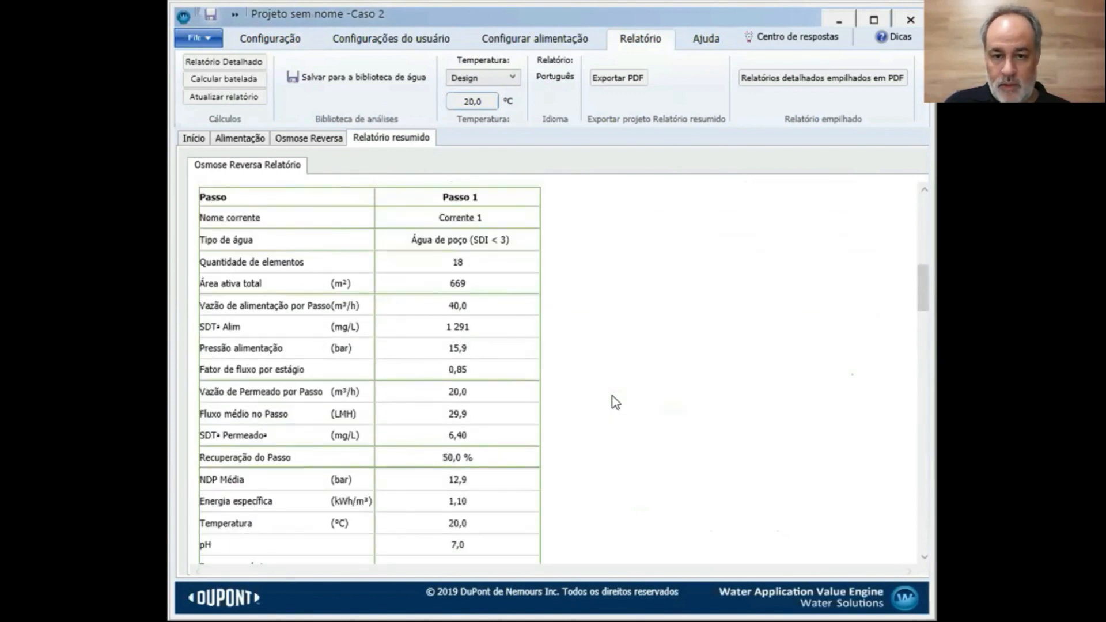
pyautogui.scroll(3, 616, 402)
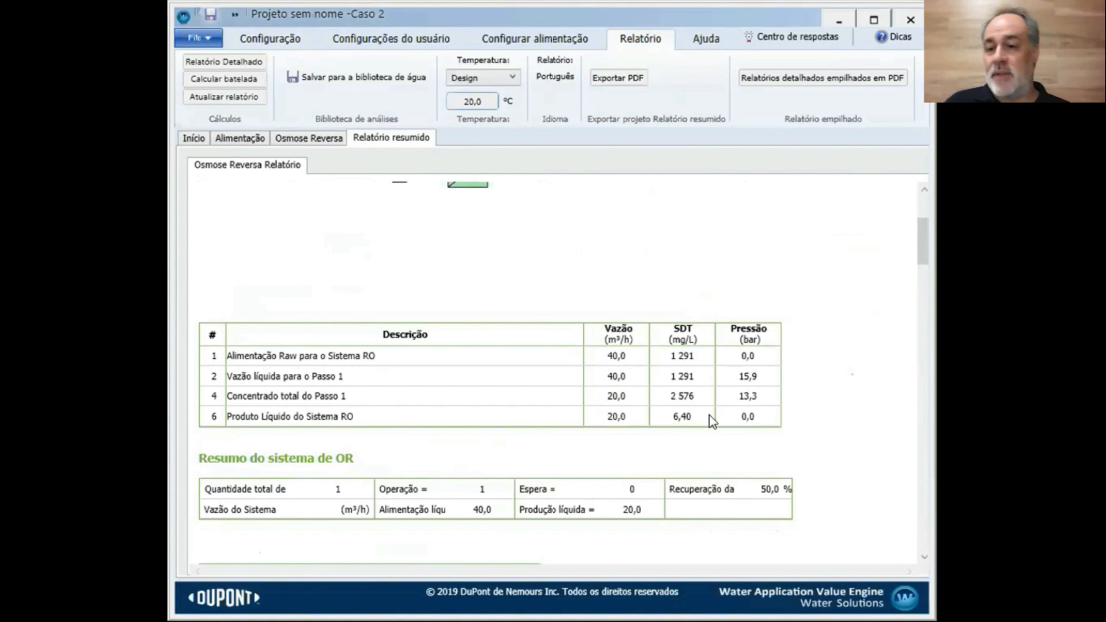
pyautogui.scroll(-3, 732, 422)
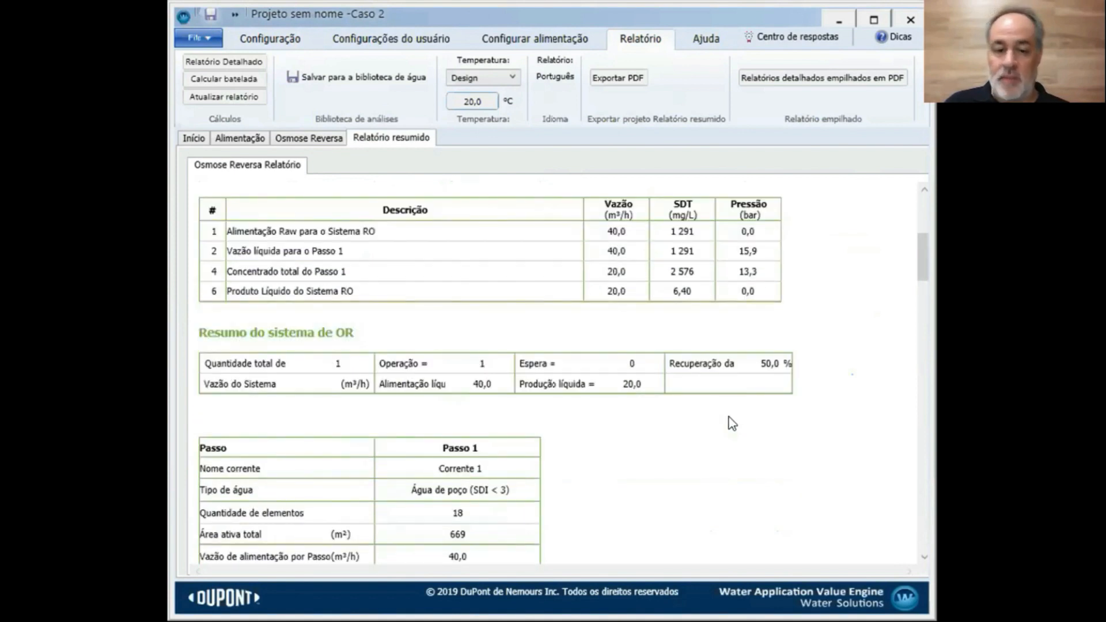
pyautogui.scroll(-17, 732, 422)
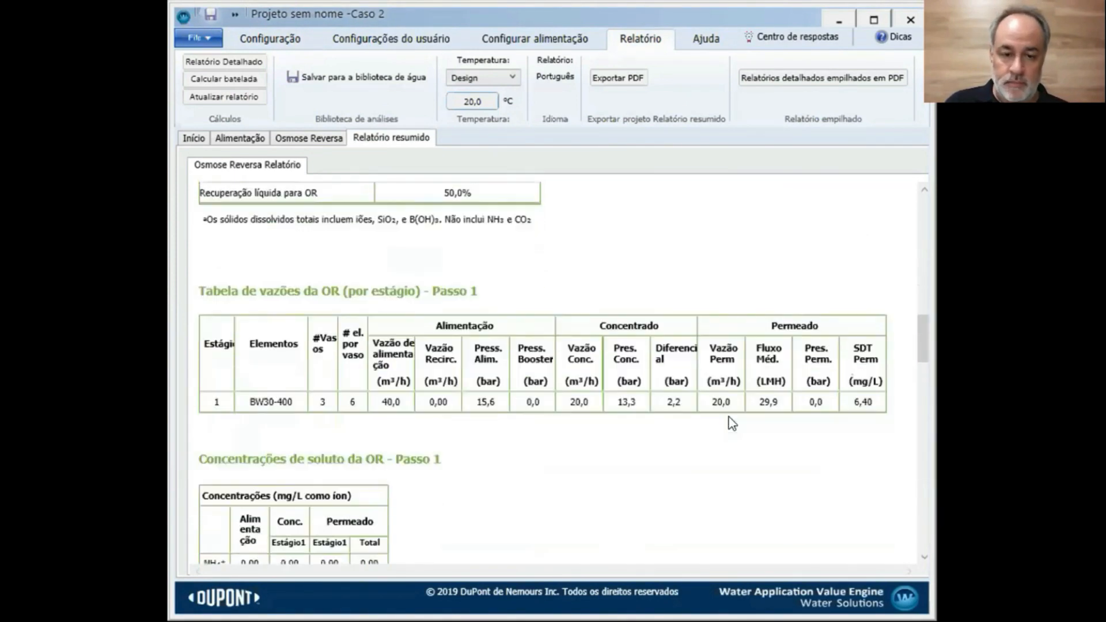
pyautogui.scroll(-3, 732, 422)
pyautogui.scroll(-8, 732, 422)
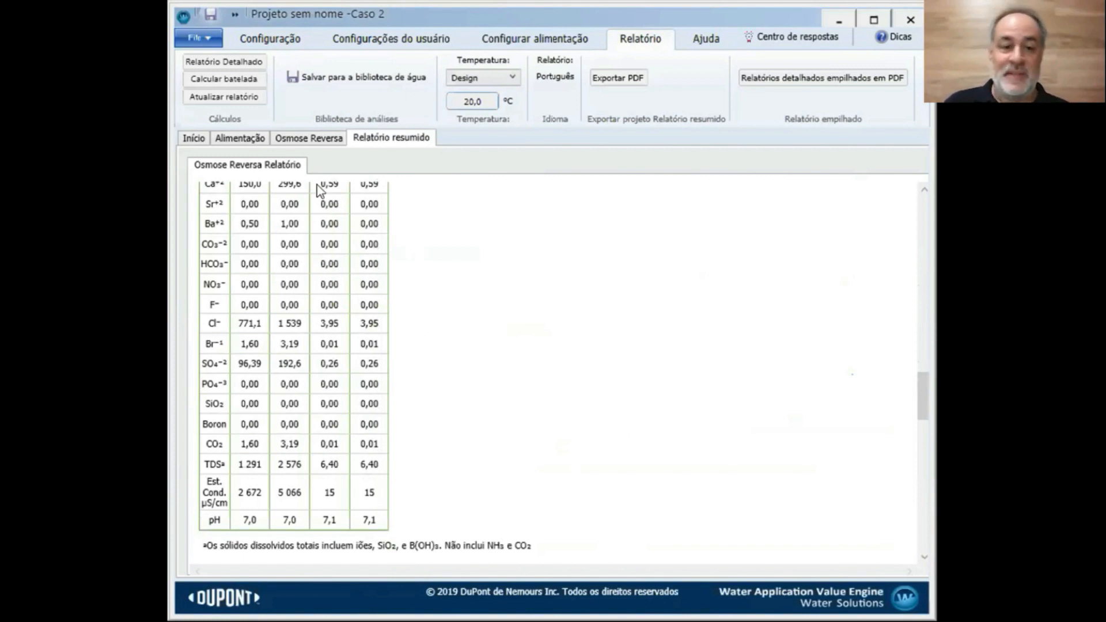
pyautogui.scroll(8, 588, 333)
pyautogui.scroll(10, 589, 336)
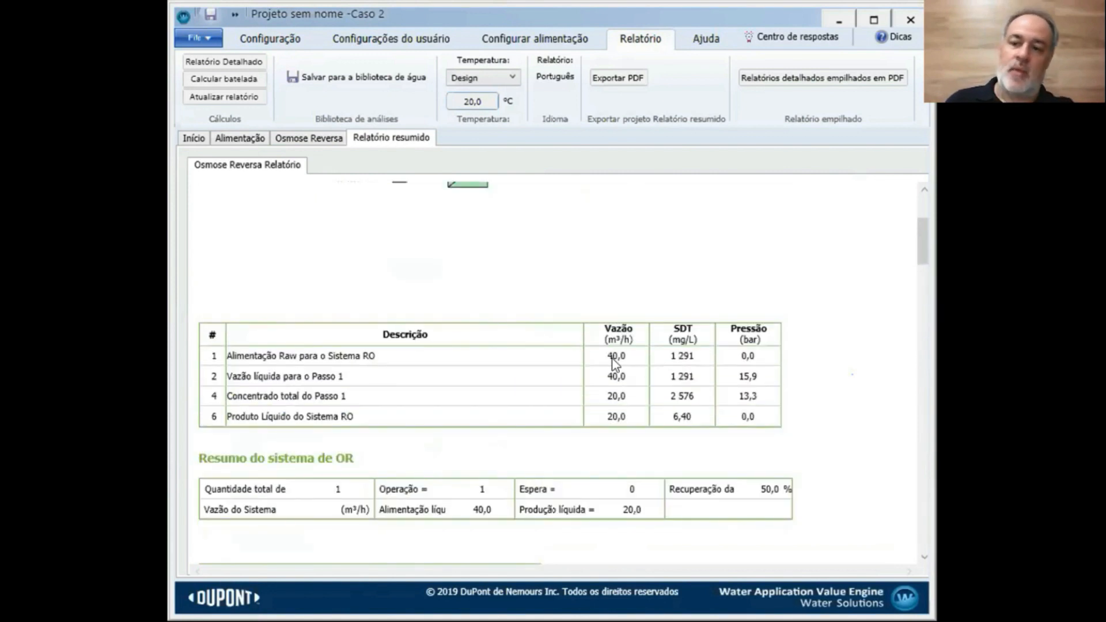
pyautogui.scroll(4, 638, 378)
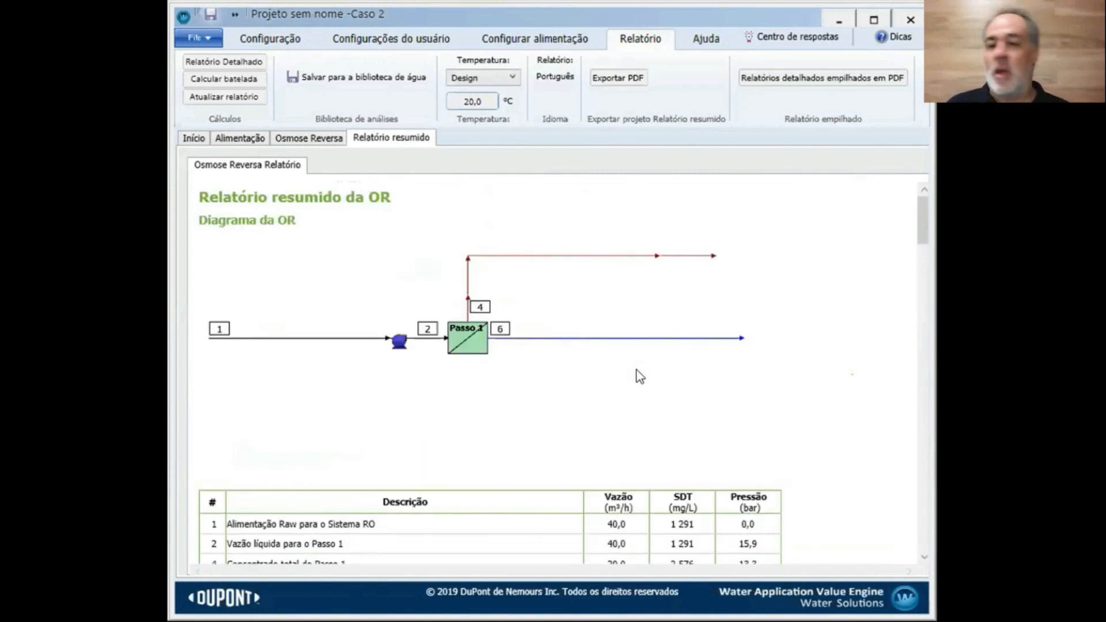
# Make the pass two stages with 2 vessels in Estágio 1 and set recovery to 75%
pyautogui.click(322, 139)
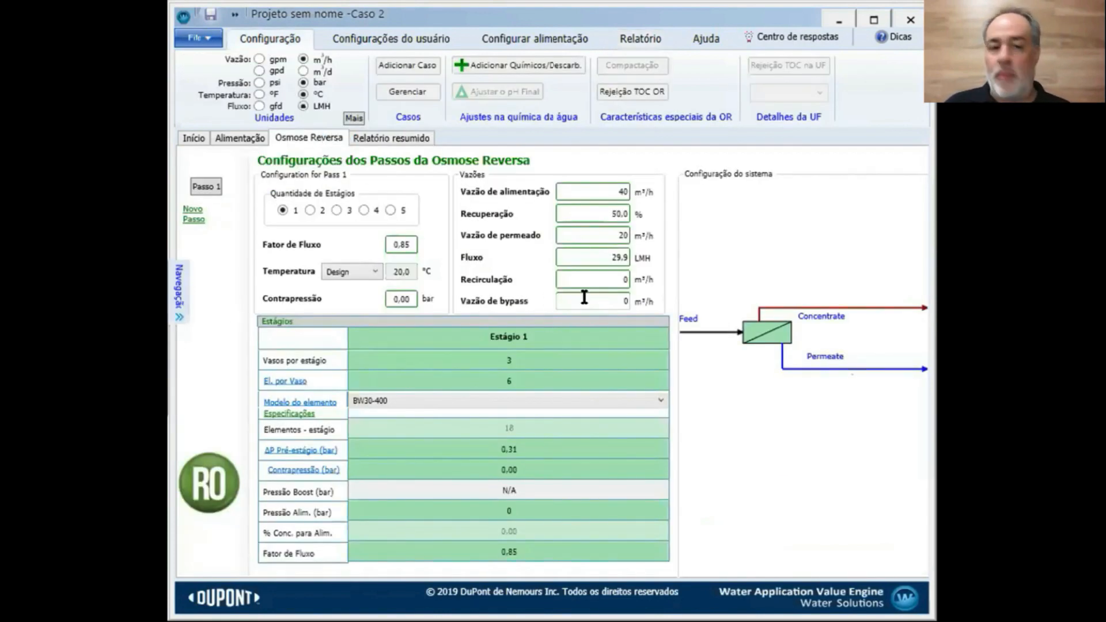
pyautogui.click(312, 211)
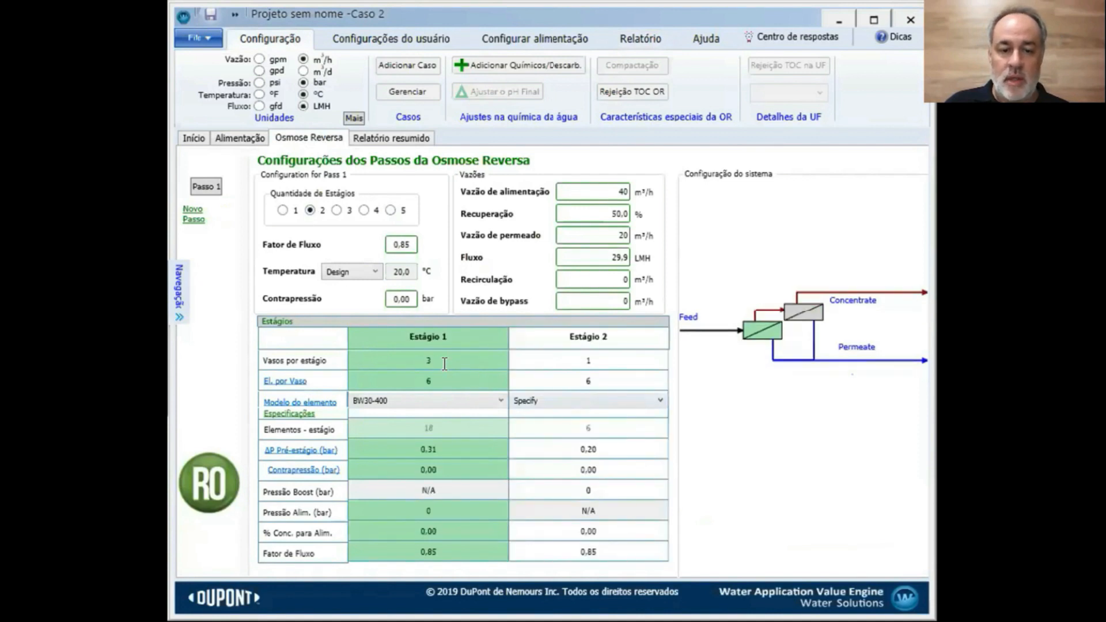
pyautogui.write('2')
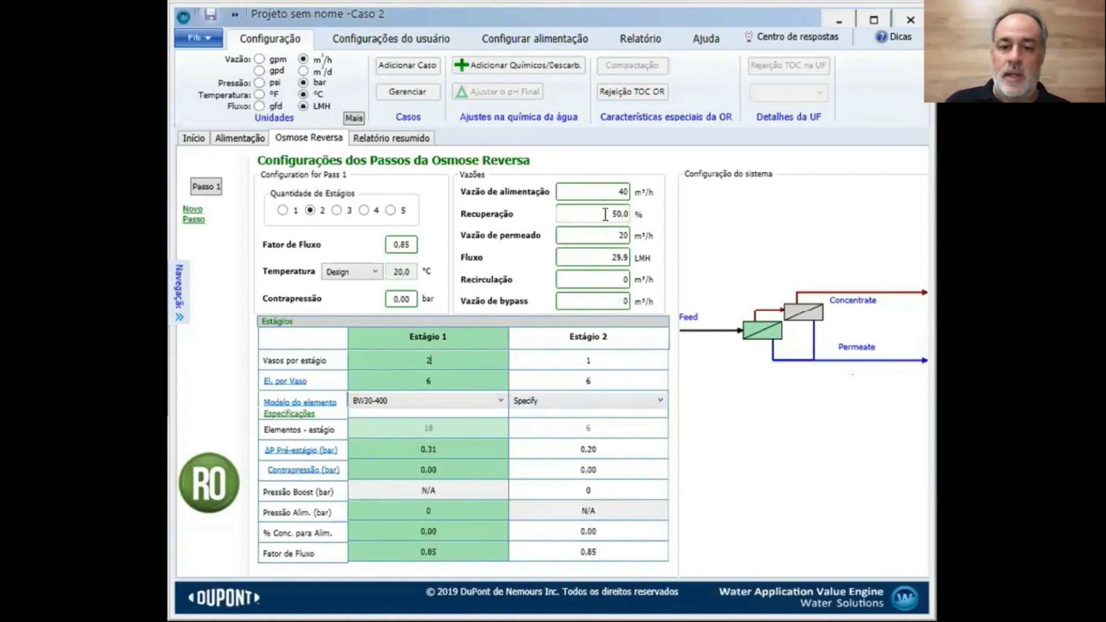
pyautogui.doubleClick(624, 242)
pyautogui.click(250, 252)
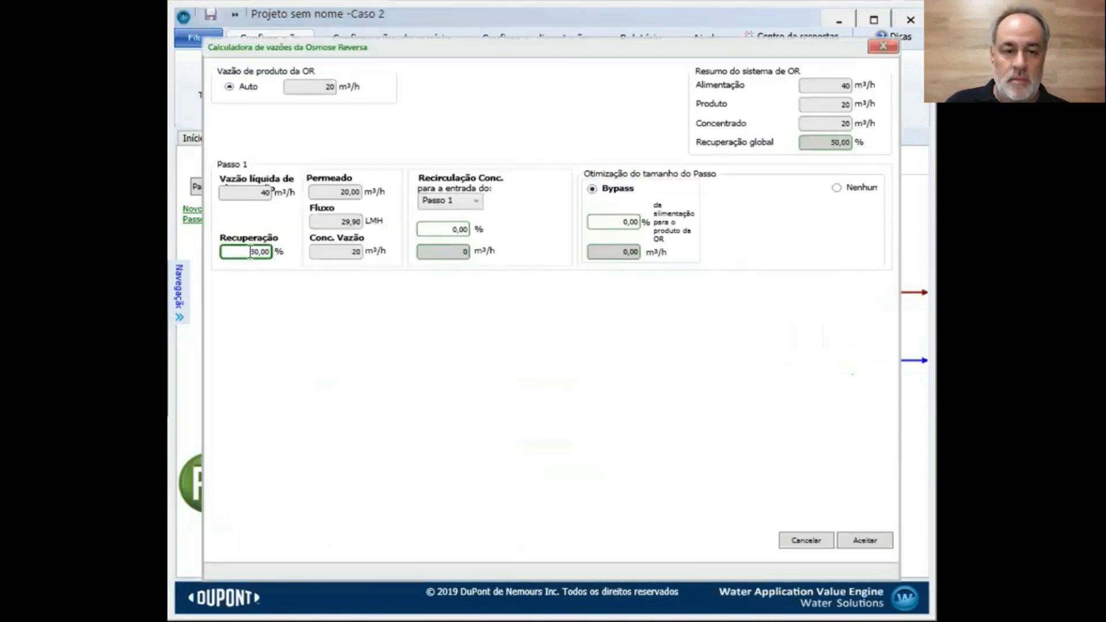
pyautogui.write('75')
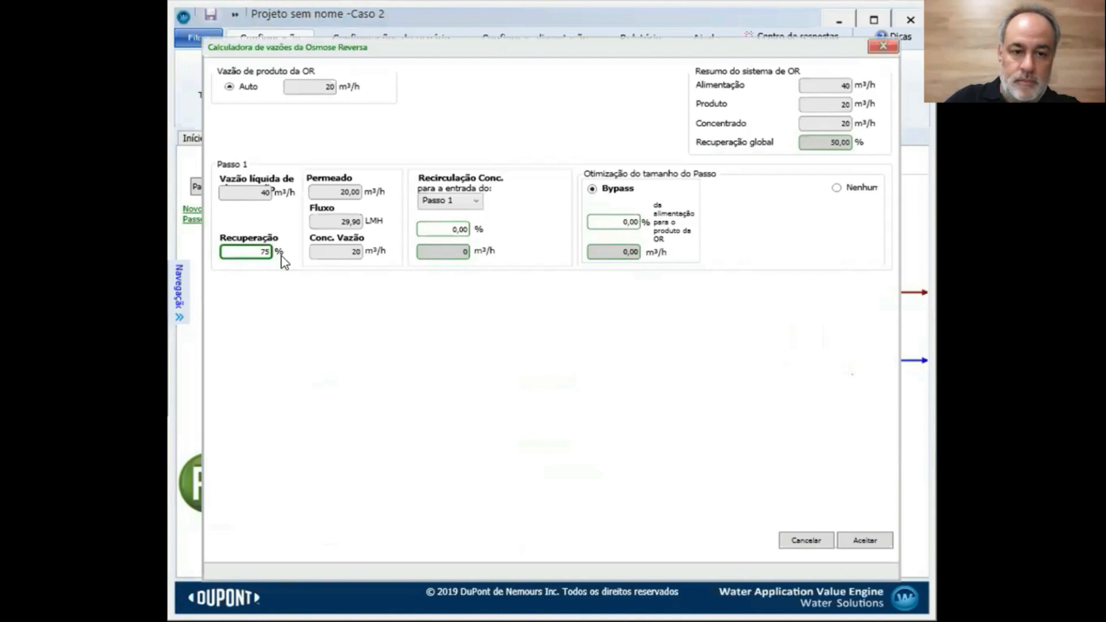
pyautogui.click(862, 542)
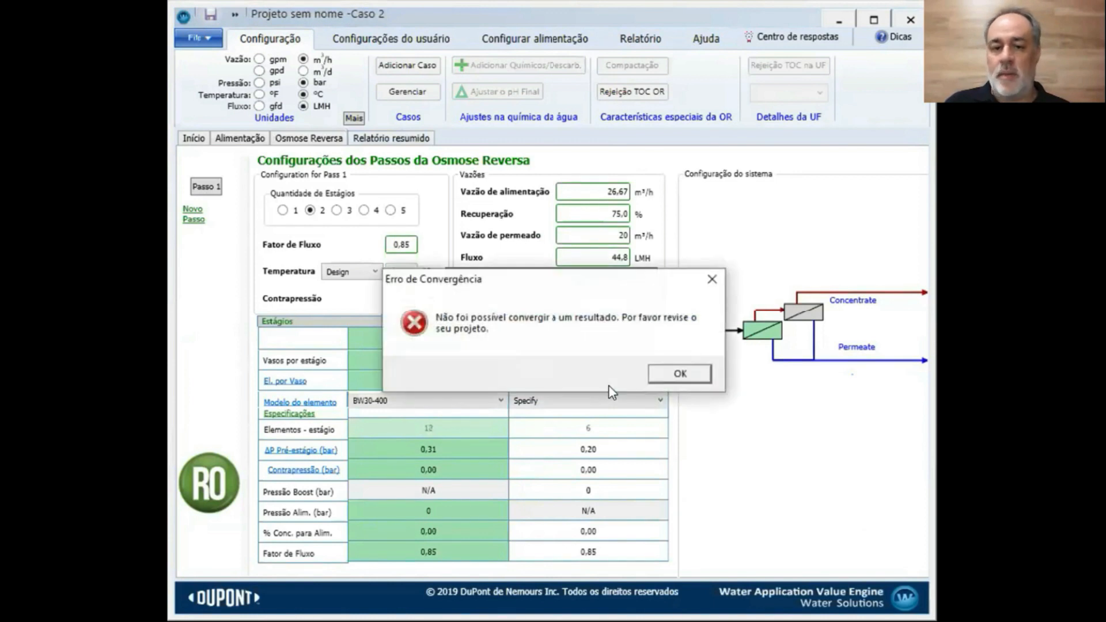
pyautogui.click(689, 377)
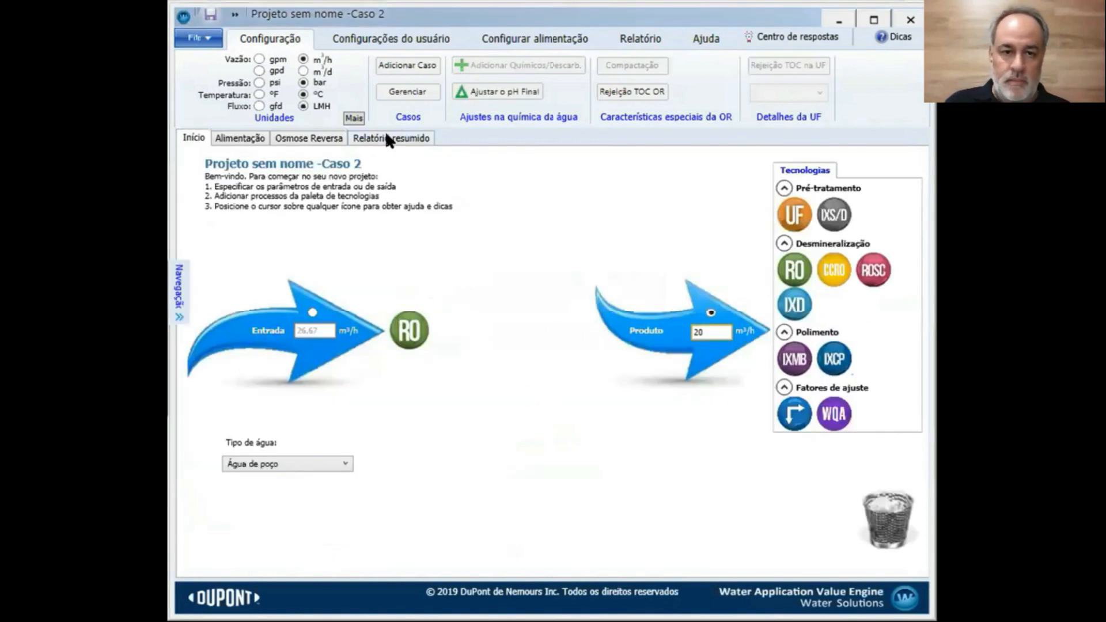
# Try generating the summary report, dismiss the convergence error, and return to the RO configuration
pyautogui.click(307, 140)
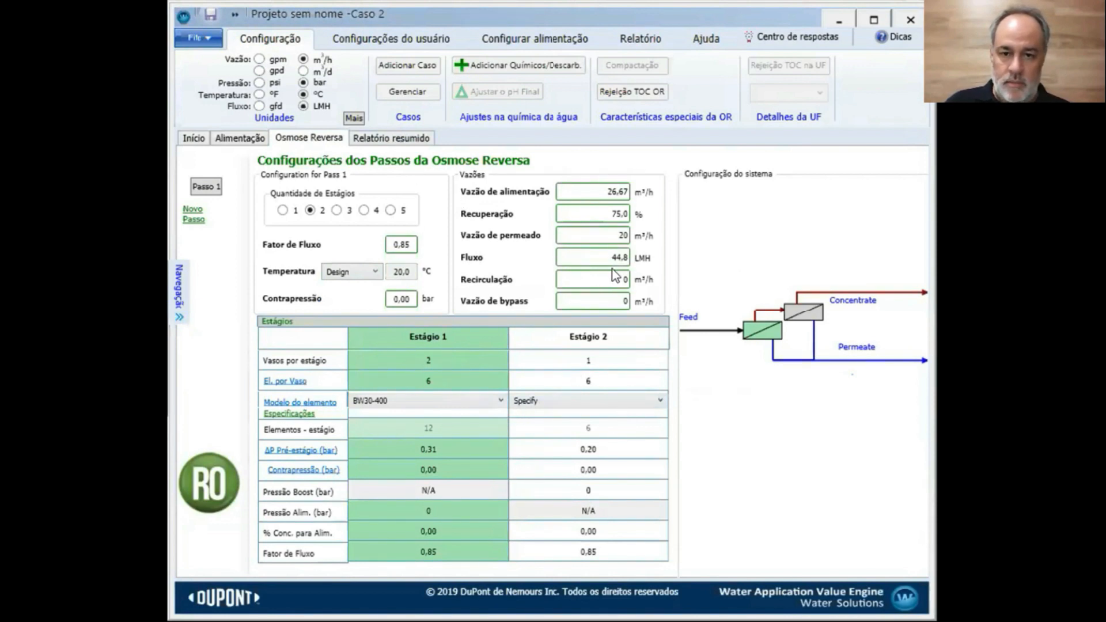
pyautogui.click(392, 137)
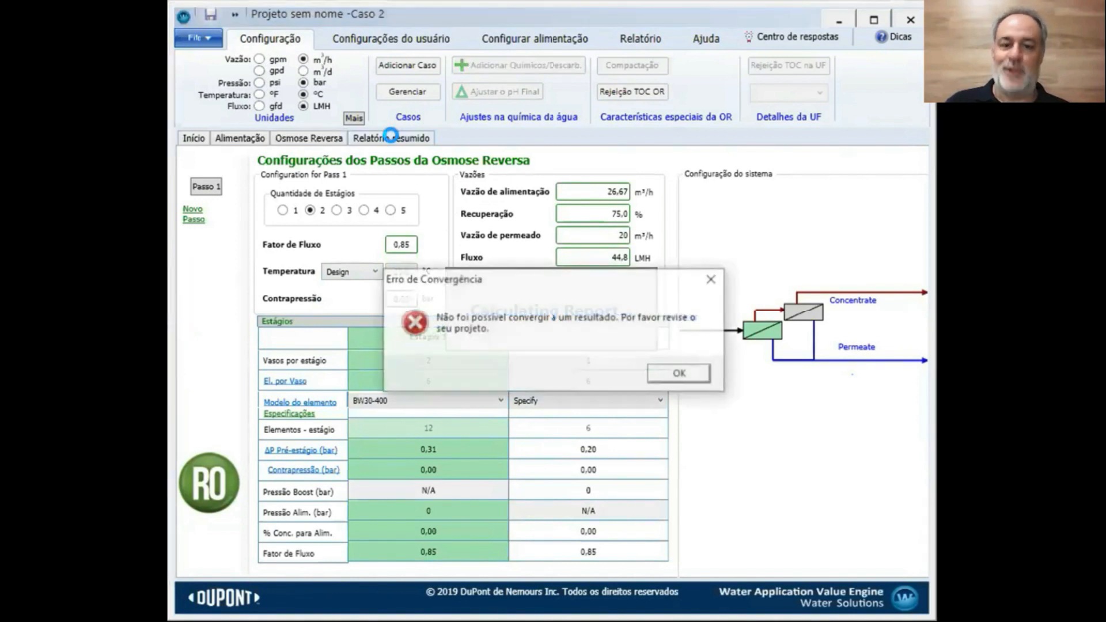
pyautogui.click(678, 382)
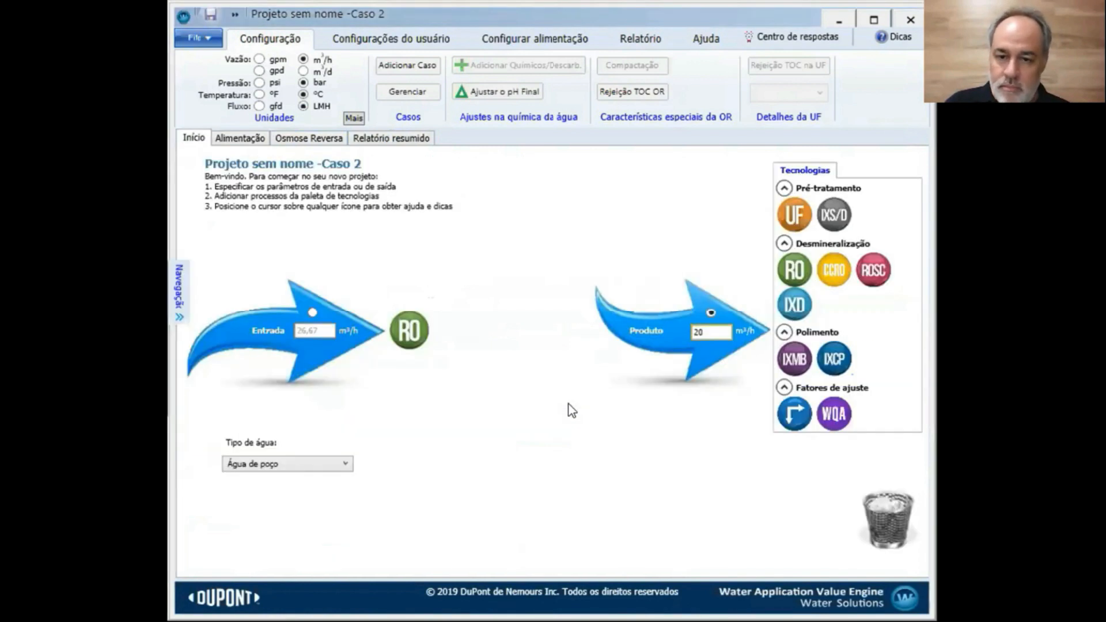
pyautogui.click(307, 137)
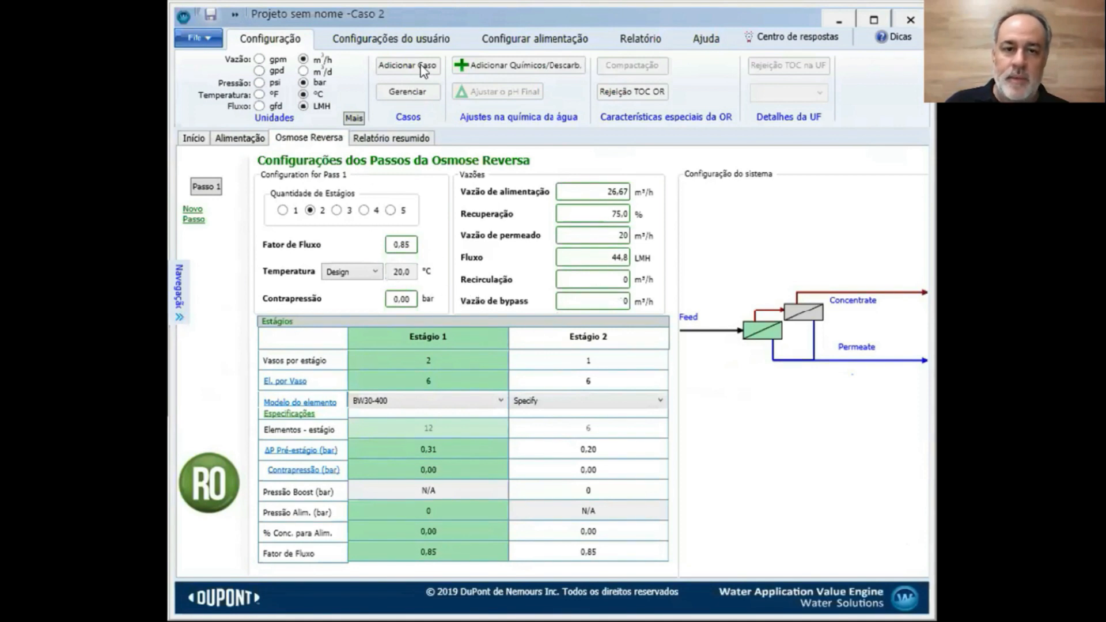
# Select Caso 1 in Gestão dos casos and open it for editing
pyautogui.click(414, 93)
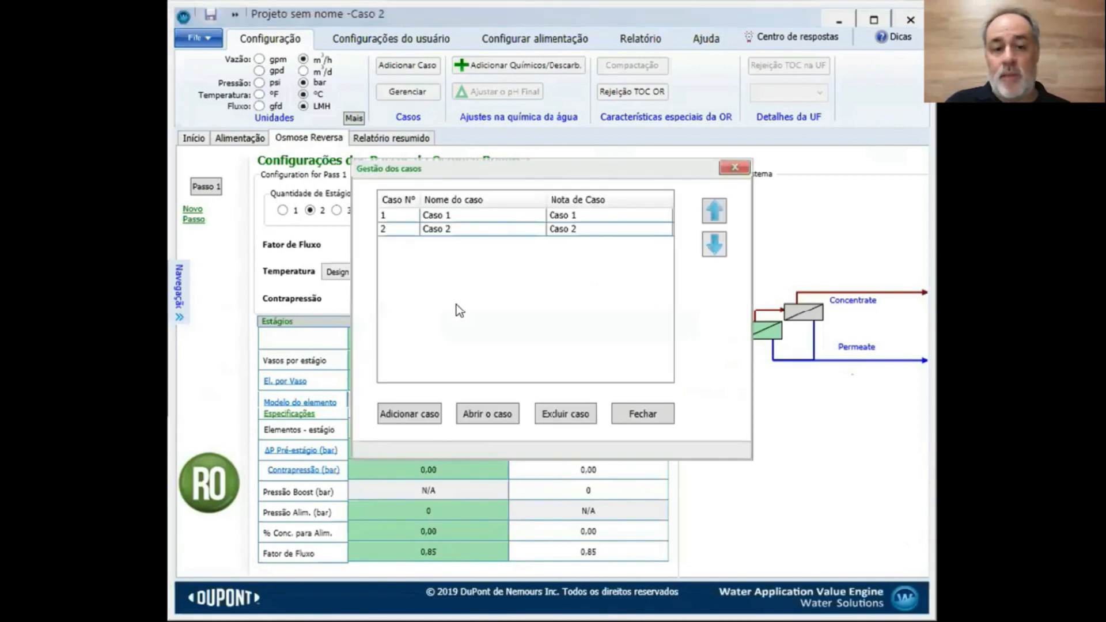
pyautogui.click(447, 218)
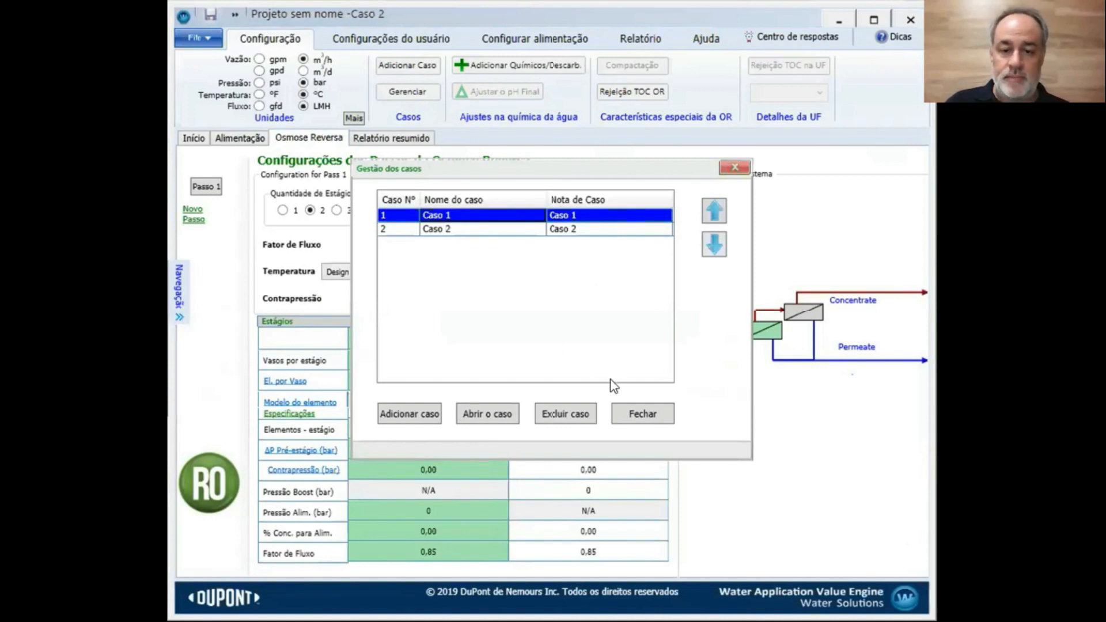
pyautogui.click(476, 216)
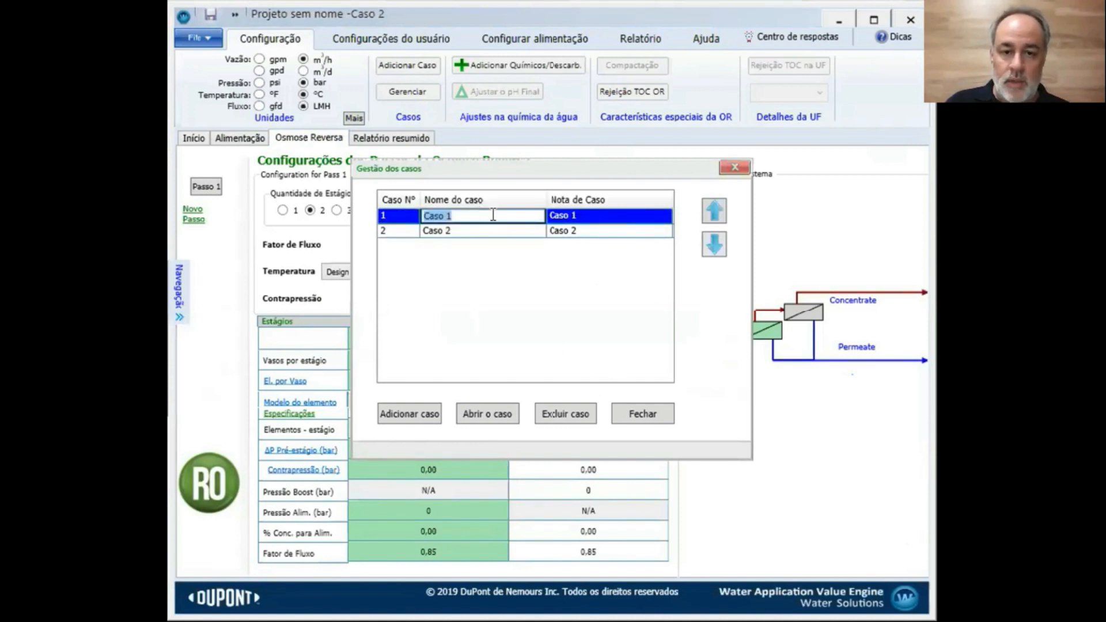
pyautogui.click(589, 216)
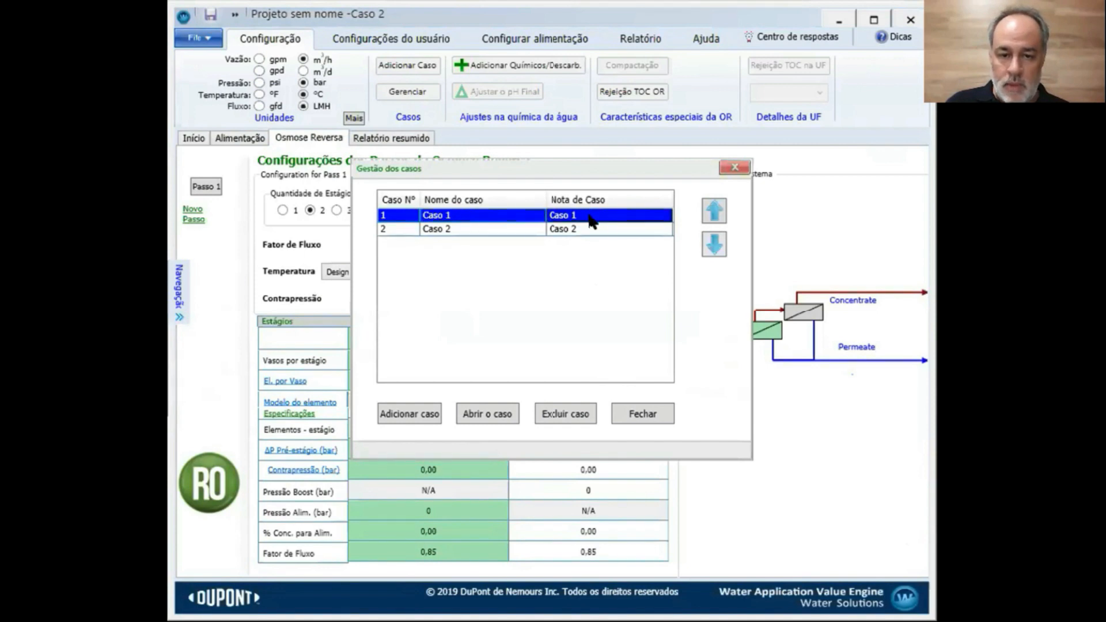
pyautogui.click(488, 414)
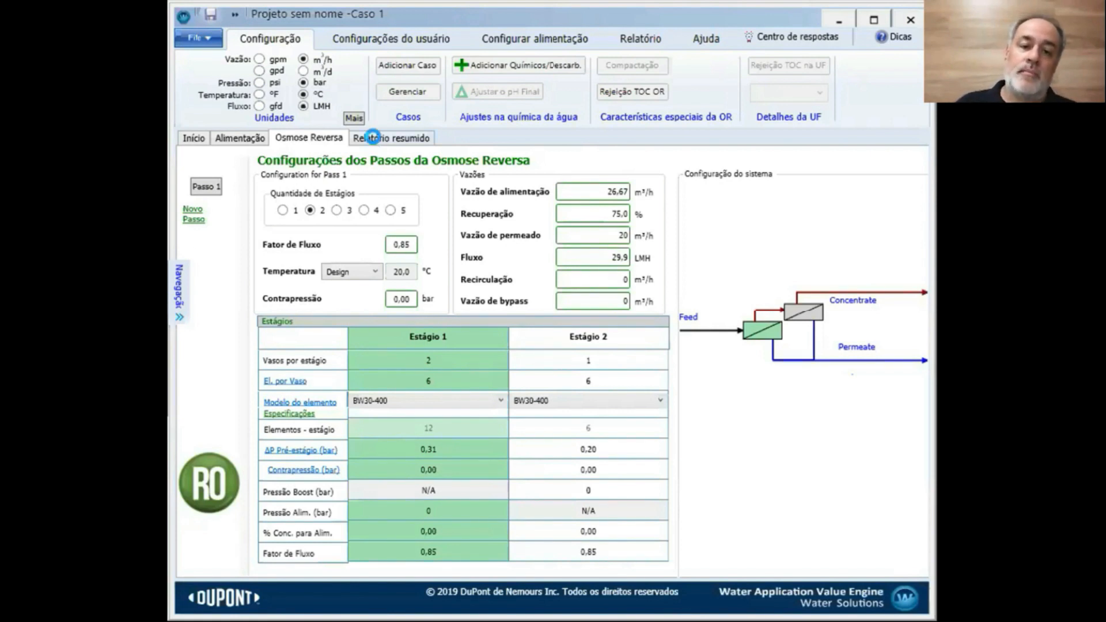
# Generate Caso 1's summary report and scroll to the stage table and empty Alertas de projeto OR
pyautogui.click(373, 137)
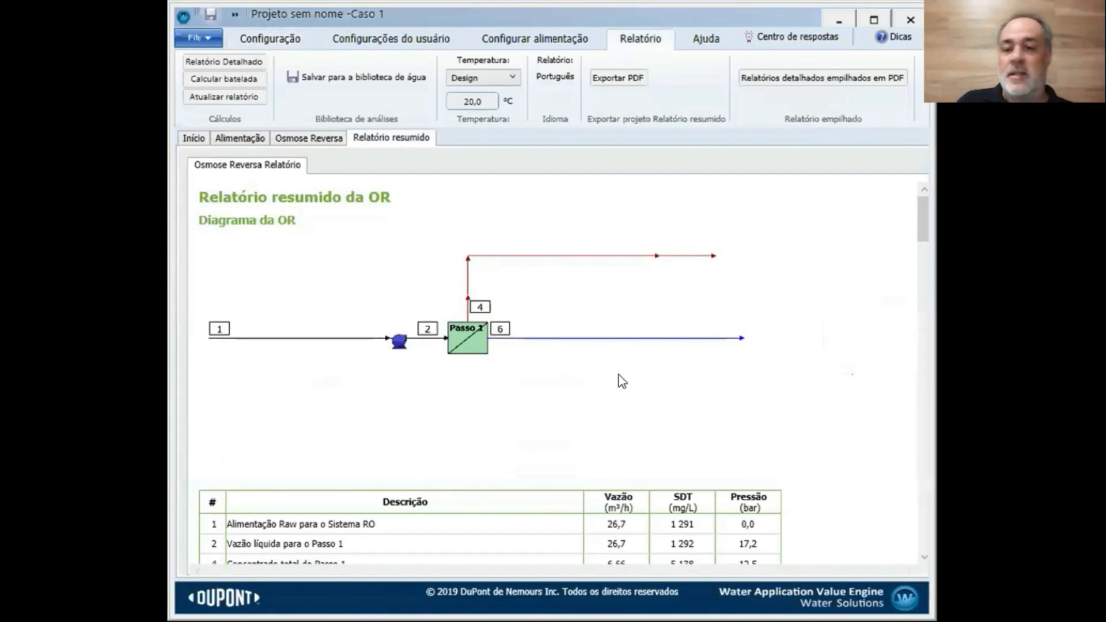
pyautogui.scroll(-15, 611, 373)
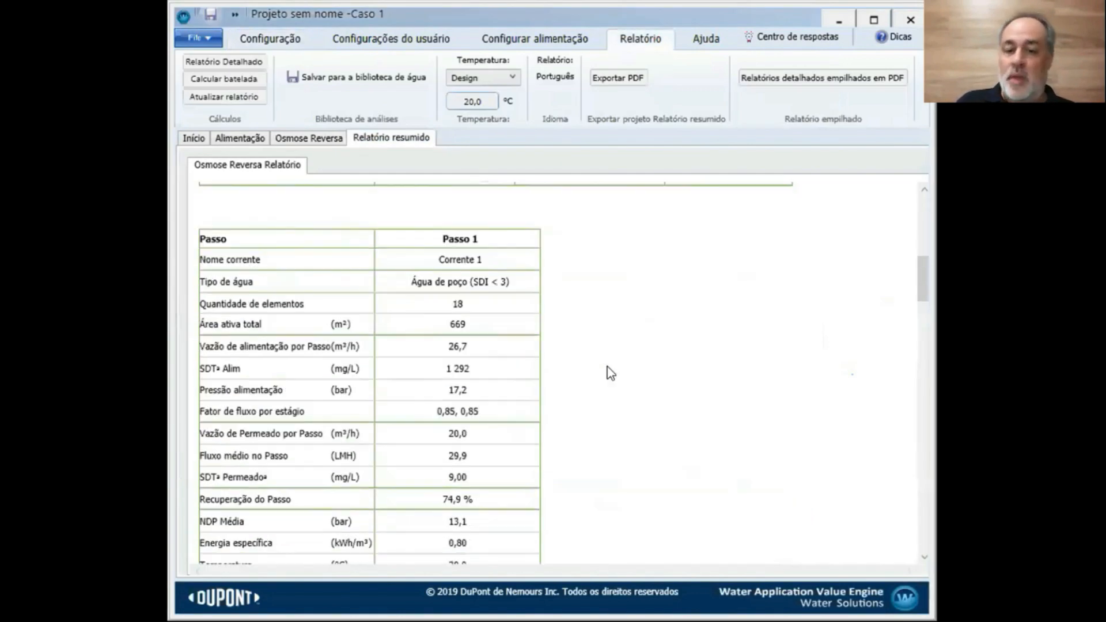
pyautogui.scroll(-15, 611, 374)
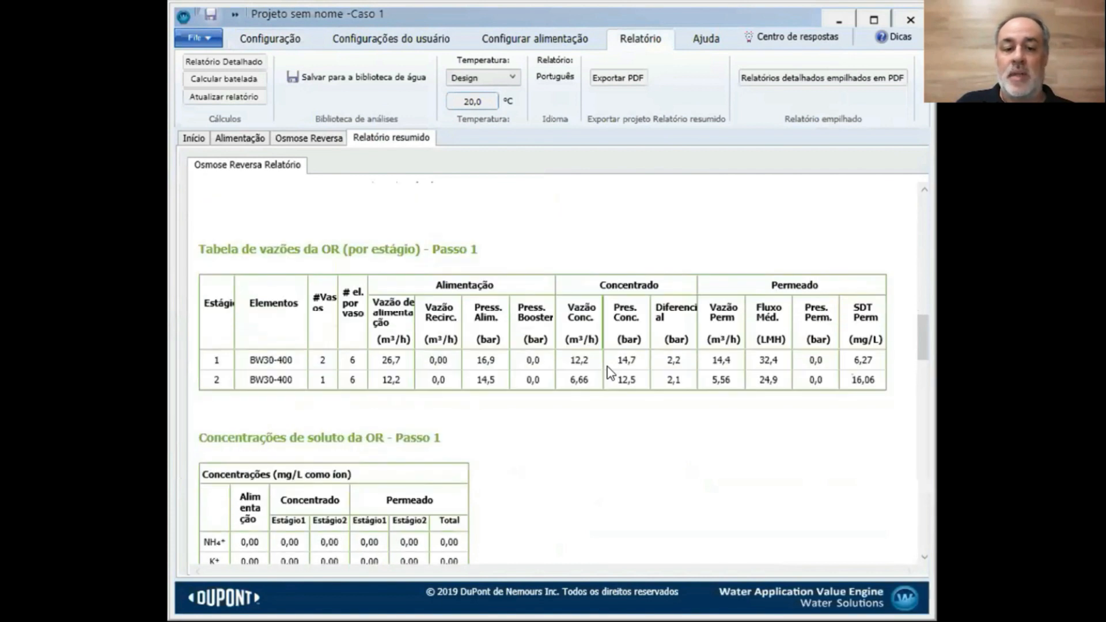
pyautogui.scroll(-5, 610, 374)
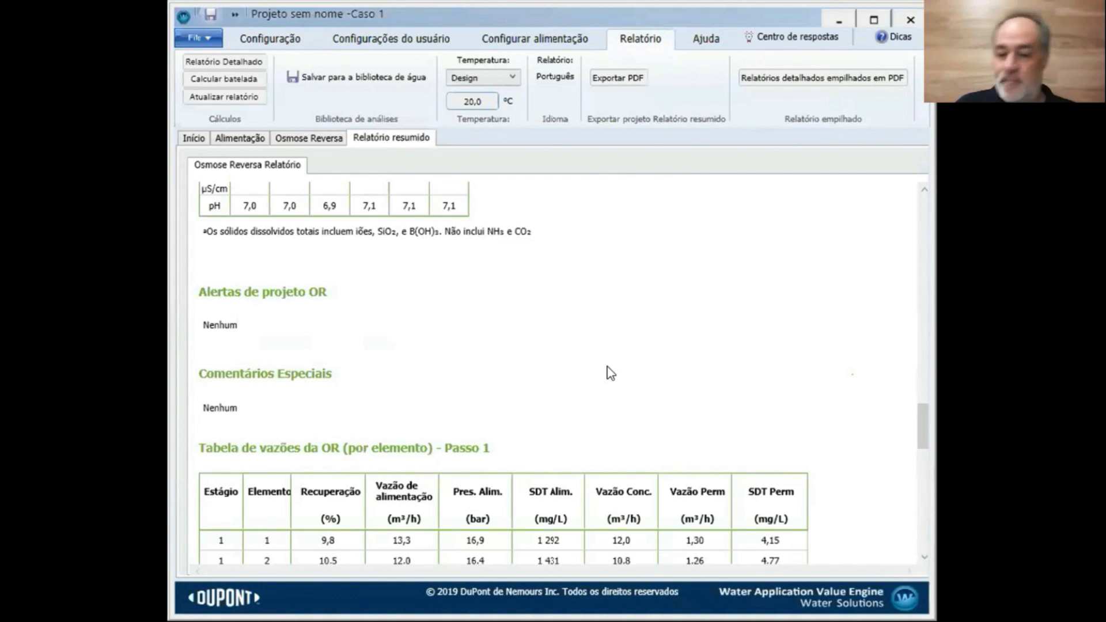
pyautogui.scroll(10, 607, 367)
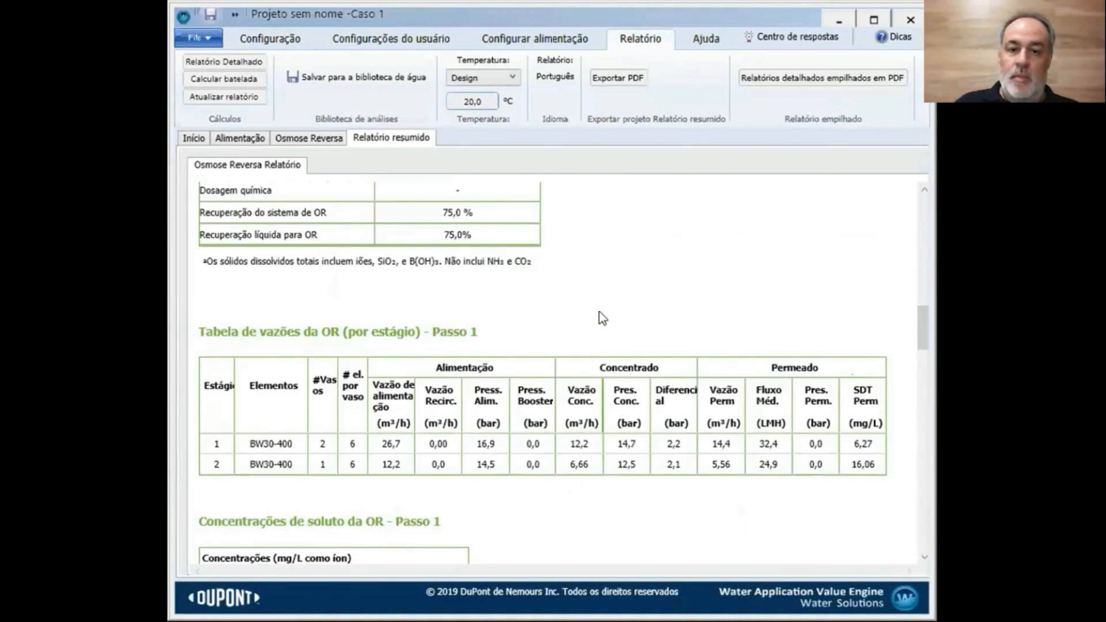
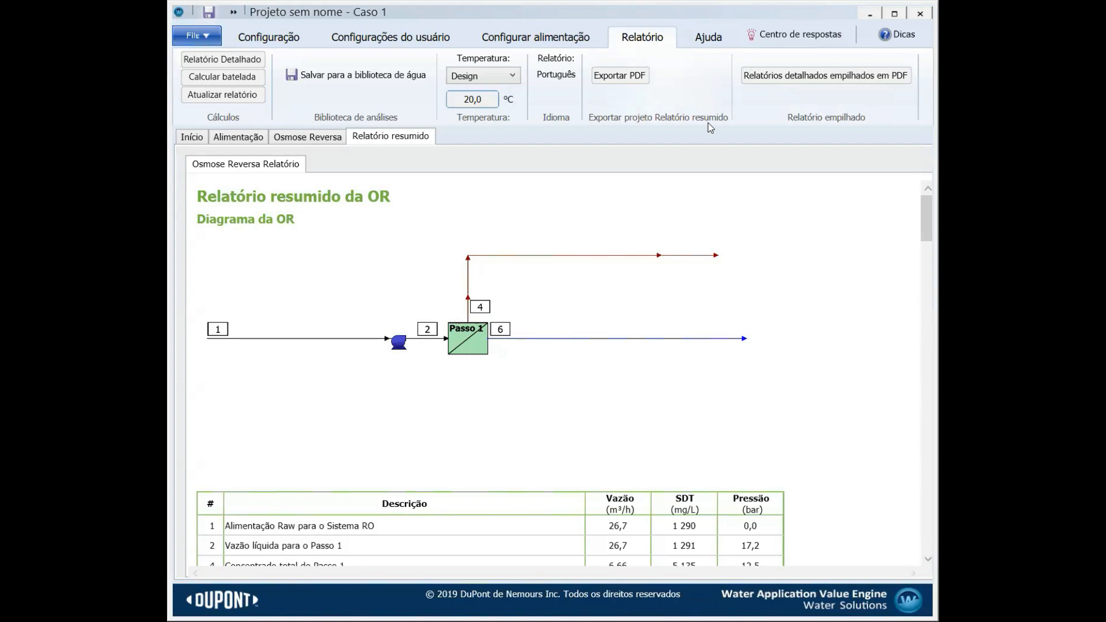
# Scroll the Caso 1 summary report to the stage flow table showing 75,0% recovery and 8,98 mg/L permeate TDS
pyautogui.scroll(-10, 707, 299)
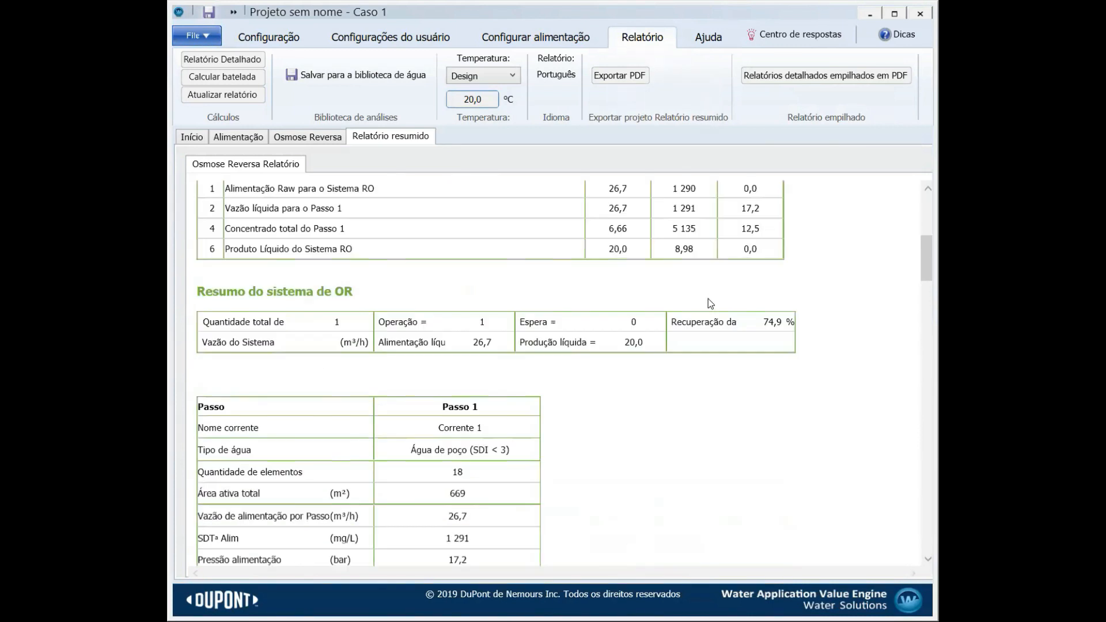
pyautogui.scroll(-10, 708, 298)
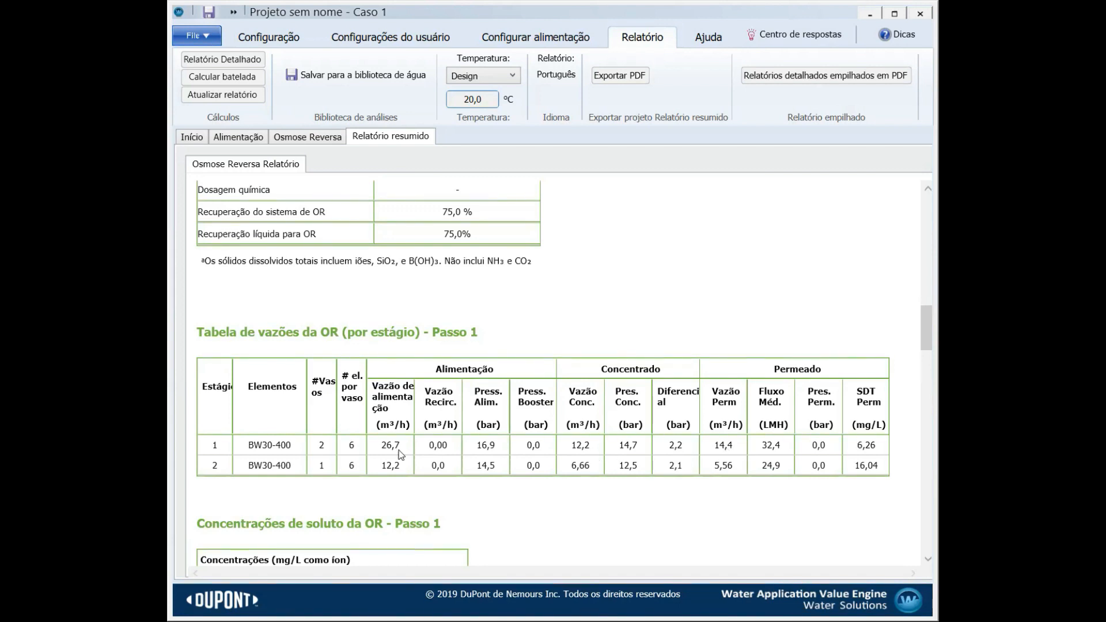
pyautogui.scroll(6, 629, 377)
pyautogui.scroll(-2, 628, 377)
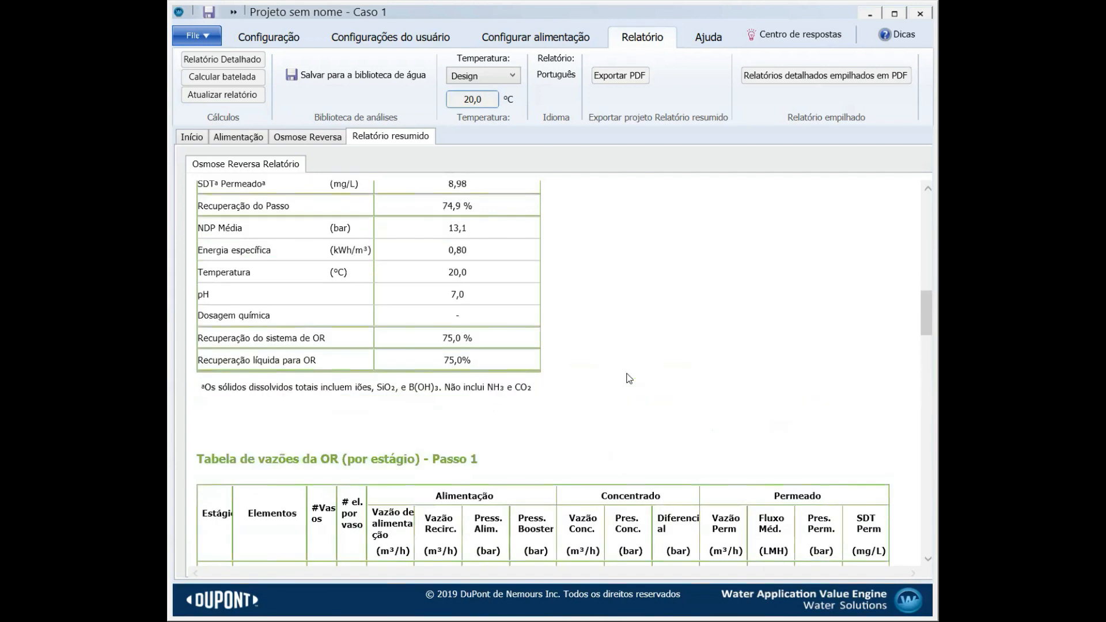
# Set stage 1 permeate back pressure to 1 bar, regenerate the report, and review its stage flow table
pyautogui.click(302, 140)
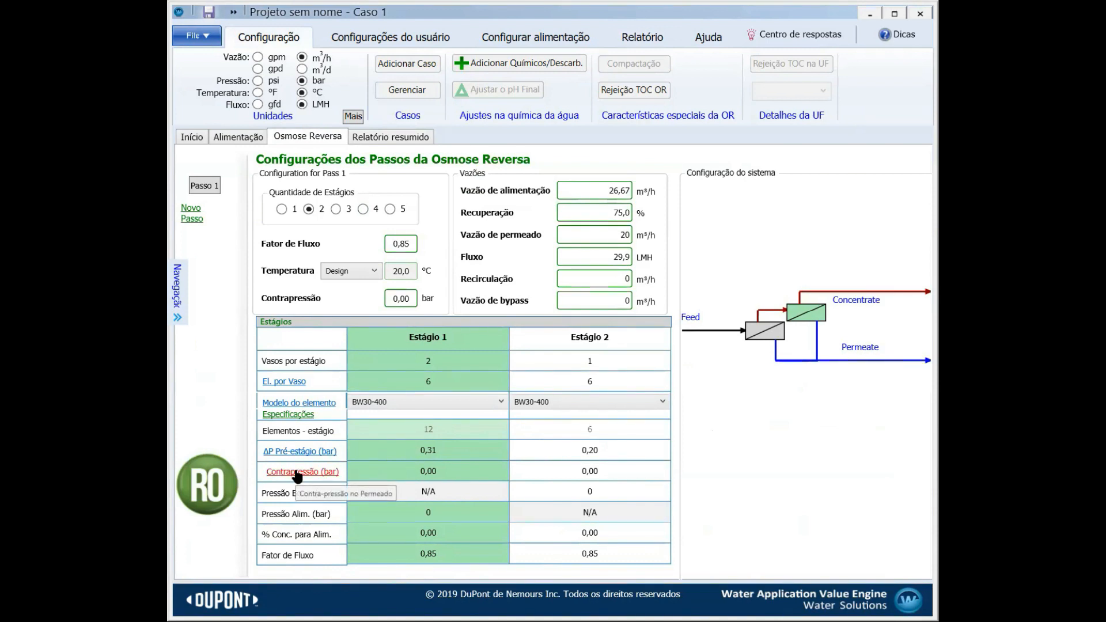
pyautogui.click(385, 471)
pyautogui.write('1')
pyautogui.press('Return')
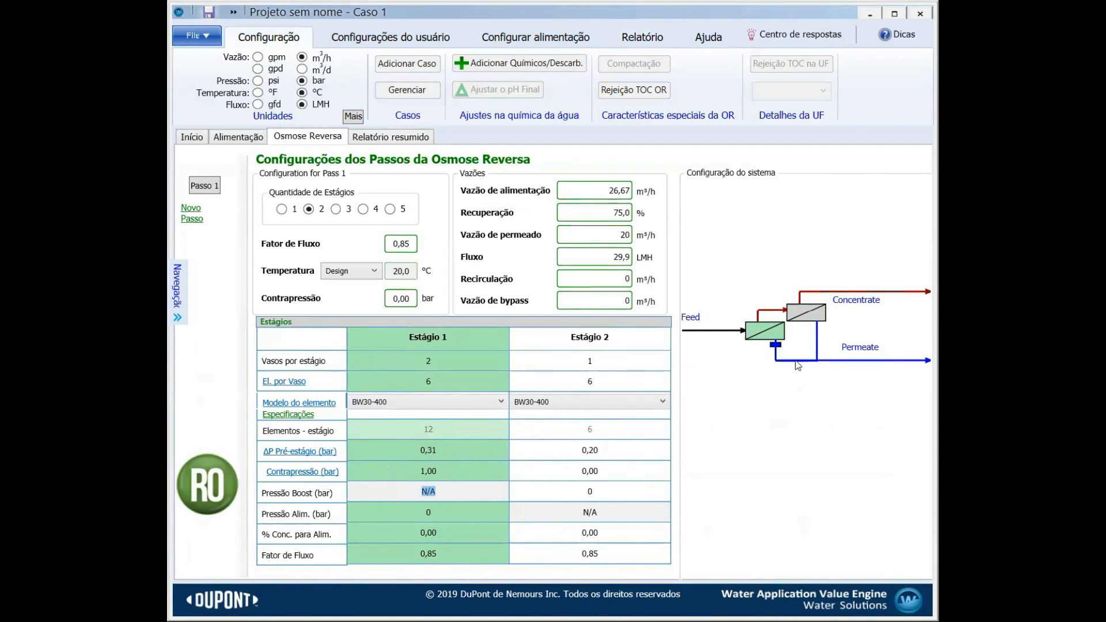
pyautogui.moveTo(775, 349)
pyautogui.click(388, 140)
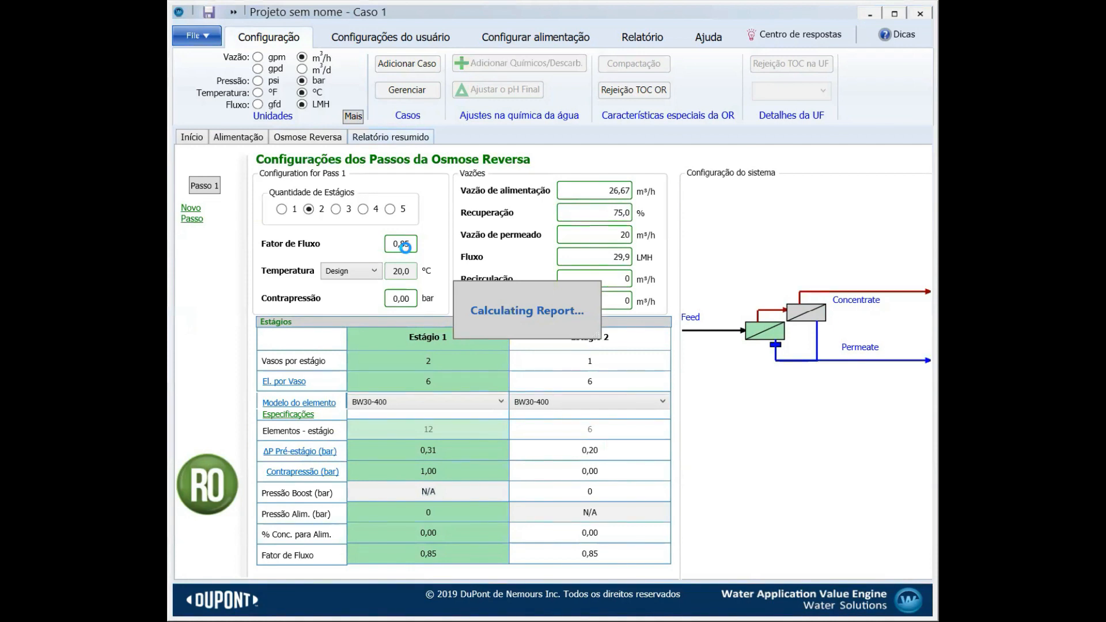
pyautogui.scroll(-8, 784, 424)
pyautogui.scroll(-12, 784, 425)
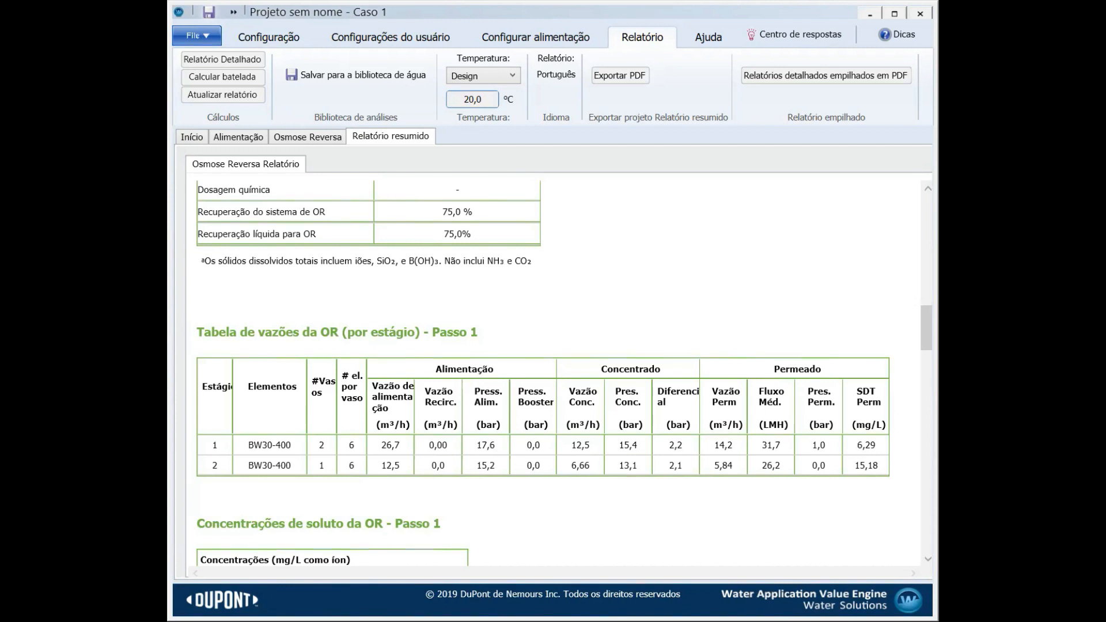
# Change stage 1 back pressure to 2 bar and recalculate the report down to the stage flow table
pyautogui.click(288, 139)
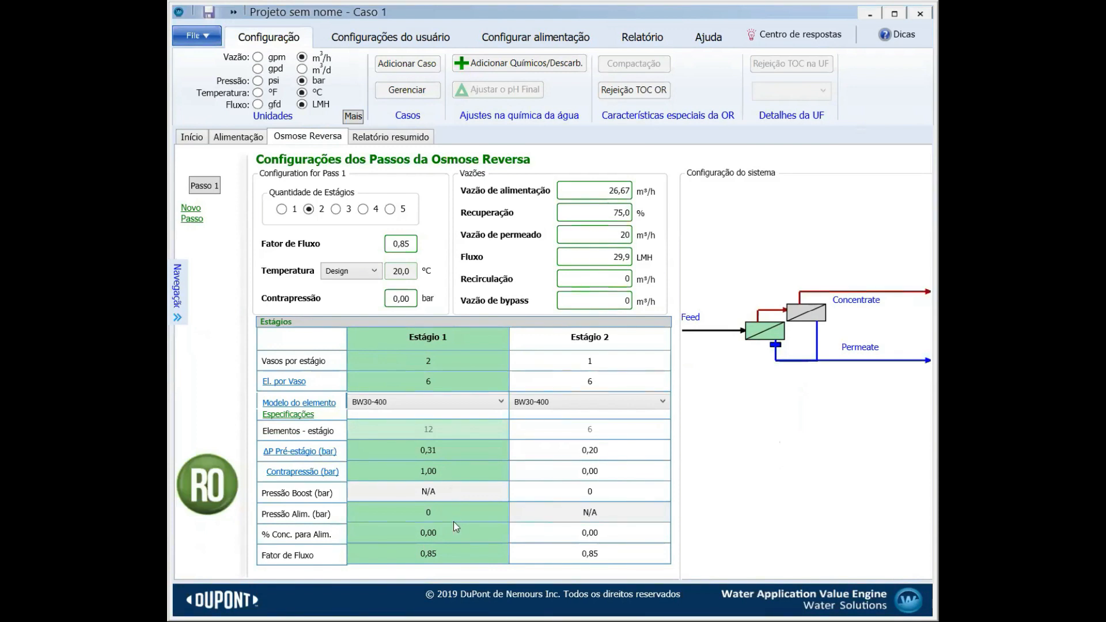
pyautogui.click(442, 471)
pyautogui.write('2')
pyautogui.press('Return')
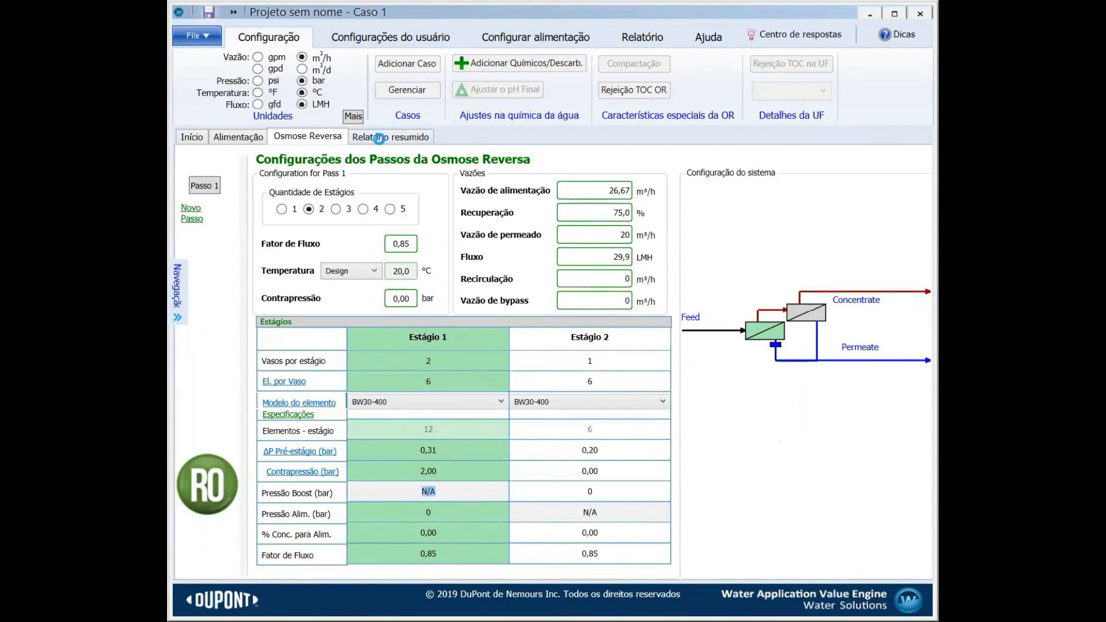
pyautogui.click(382, 139)
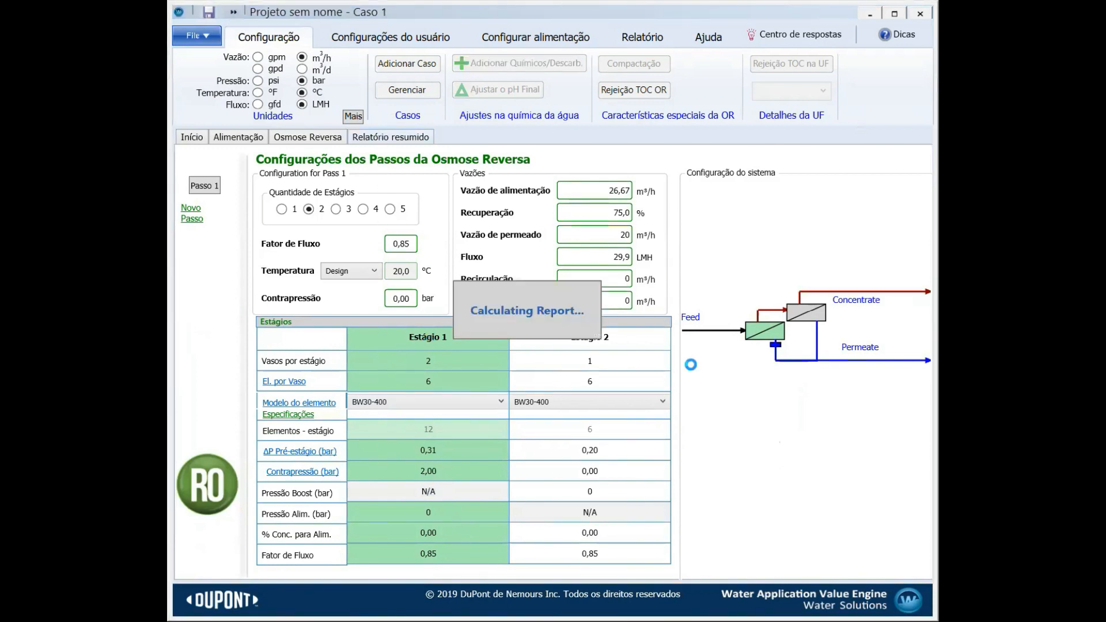
pyautogui.scroll(-10, 695, 369)
pyautogui.scroll(-3, 700, 374)
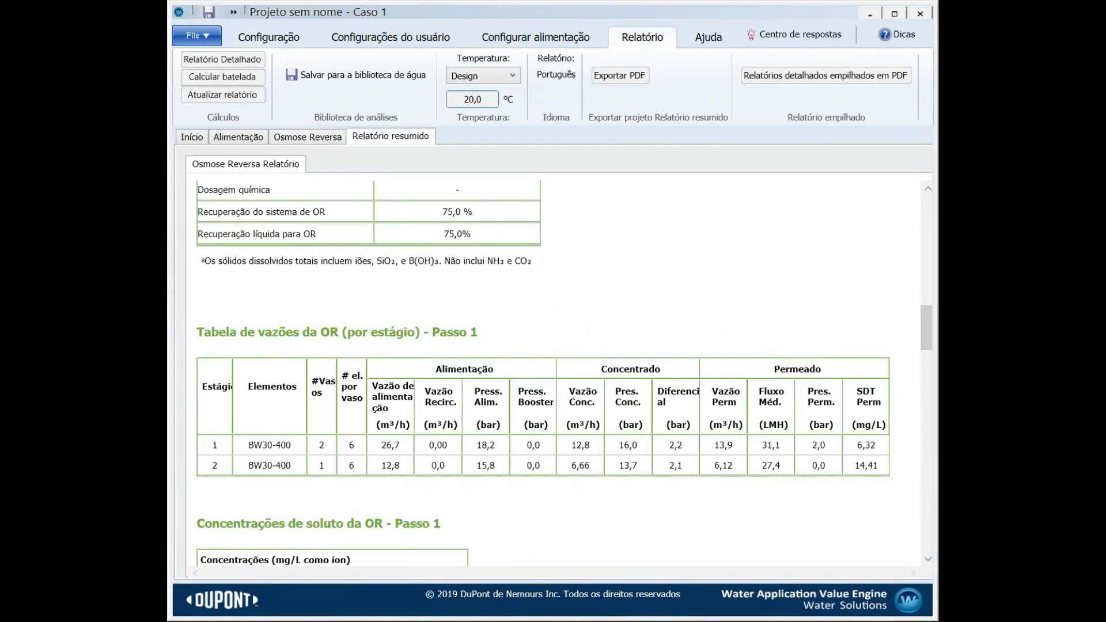
# Replace stage 1 back pressure with 2,5 bar and recalculate the summary report
pyautogui.click(317, 142)
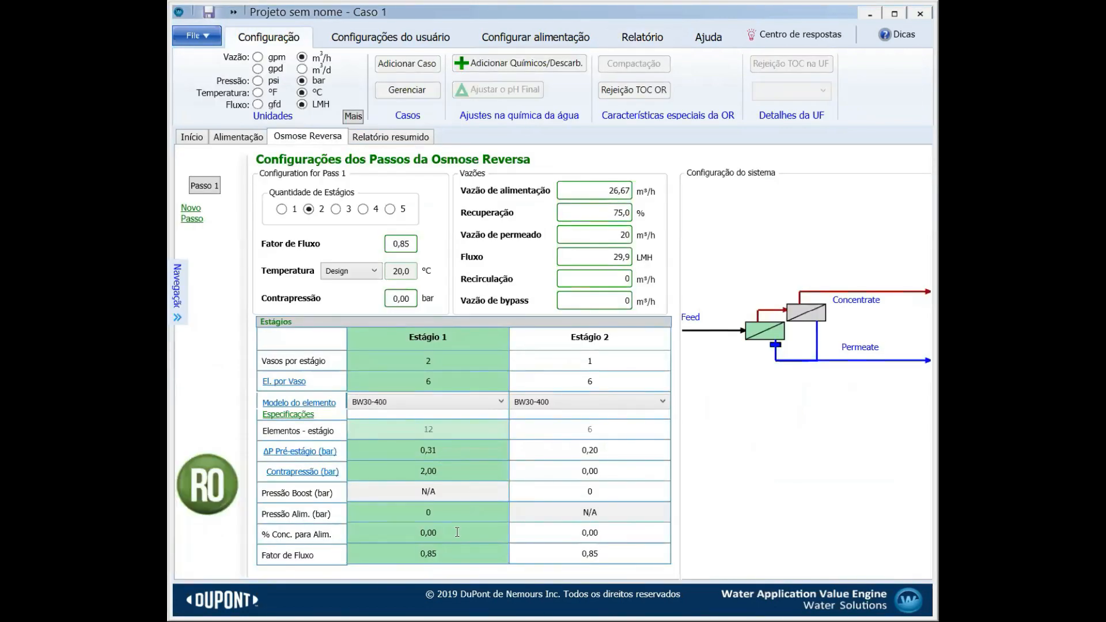
pyautogui.moveTo(440, 478); pyautogui.dragTo(365, 478)
pyautogui.write('2,5')
pyautogui.press('Return')
pyautogui.click(393, 137)
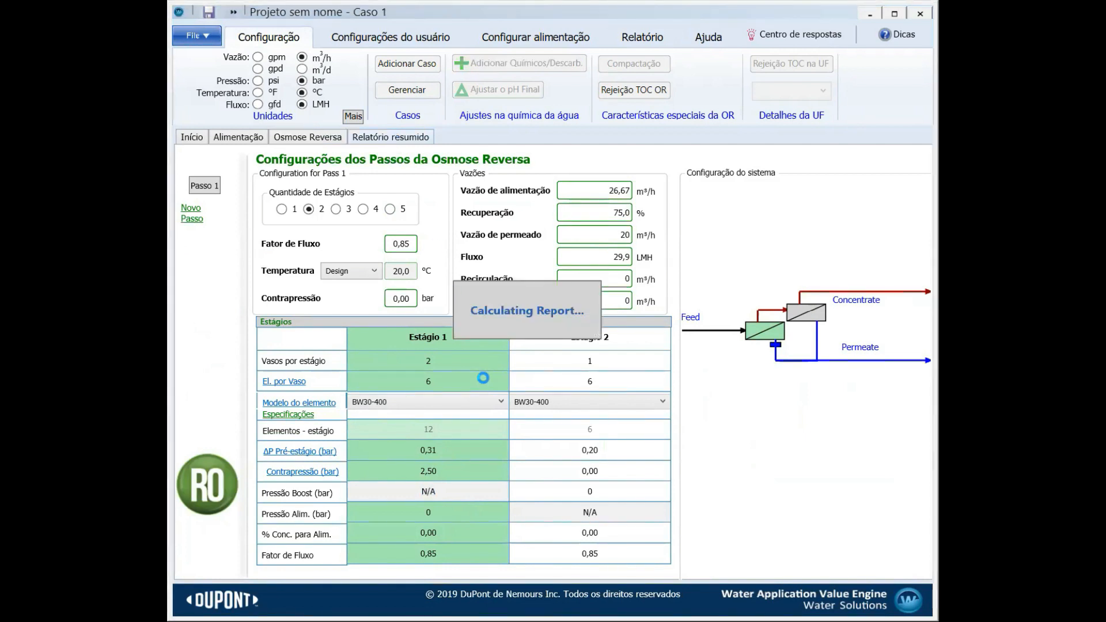
pyautogui.scroll(-10, 698, 430)
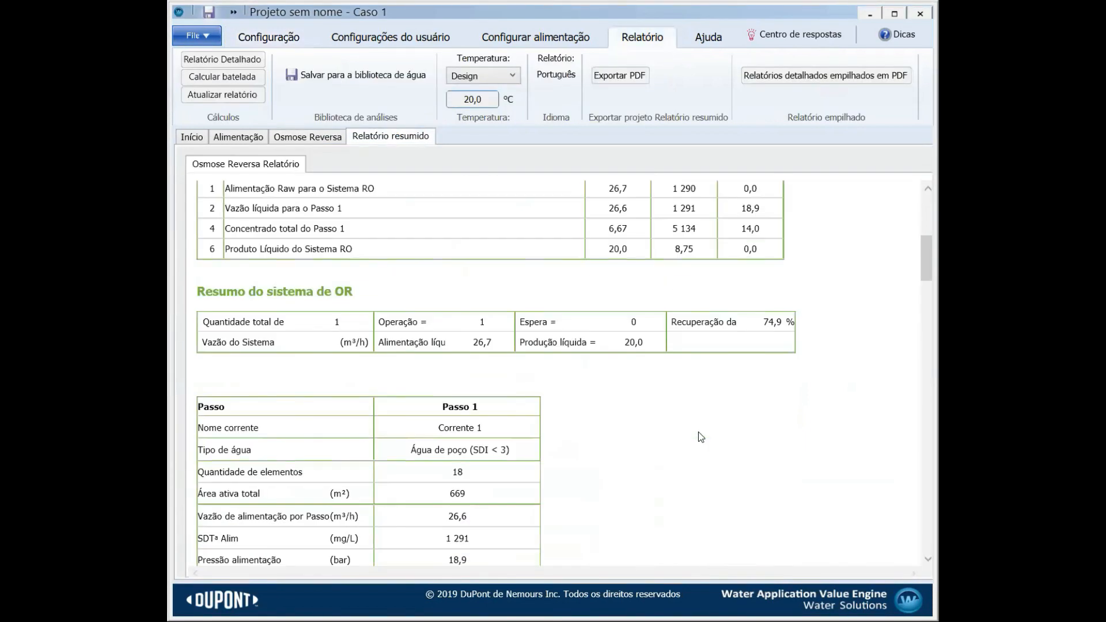
# Scroll to the Passo 1 per-stage flow table: stage 1 at 18,5 bar feed, 13,7 m³/h permeate
pyautogui.scroll(-3, 698, 431)
pyautogui.scroll(-1, 700, 428)
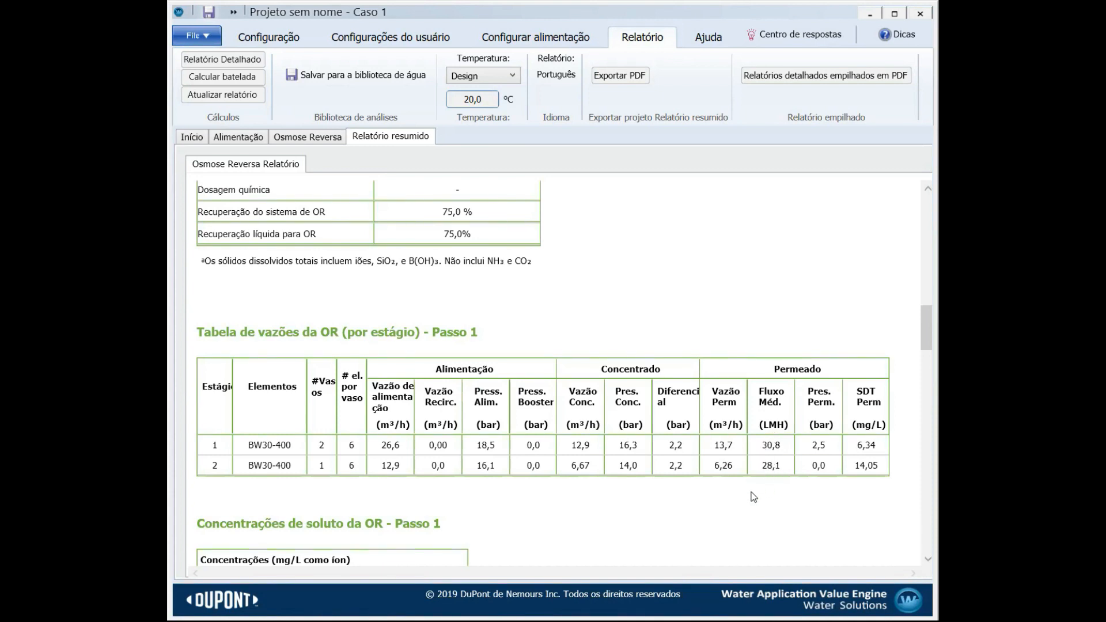
pyautogui.scroll(-3, 760, 497)
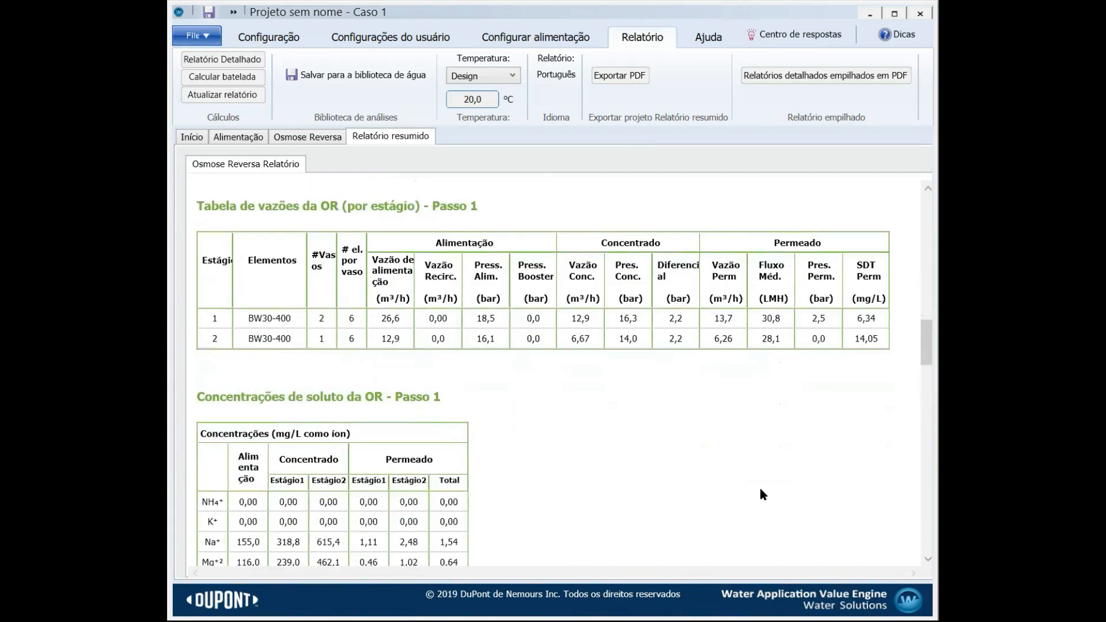
pyautogui.scroll(-10, 759, 484)
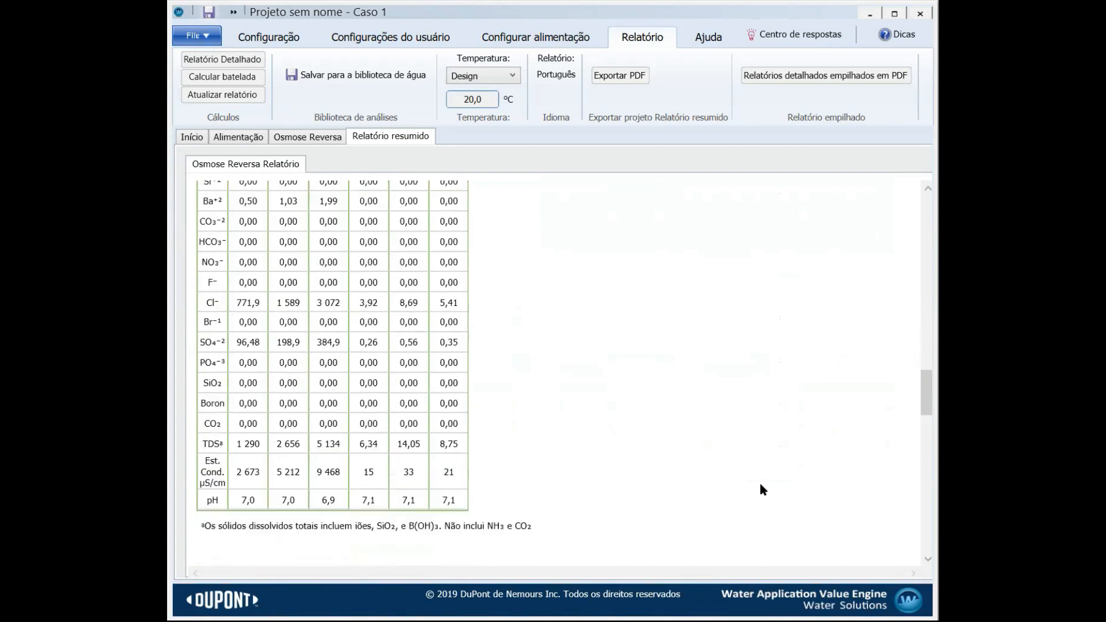
pyautogui.scroll(-1, 760, 489)
pyautogui.scroll(11, 761, 489)
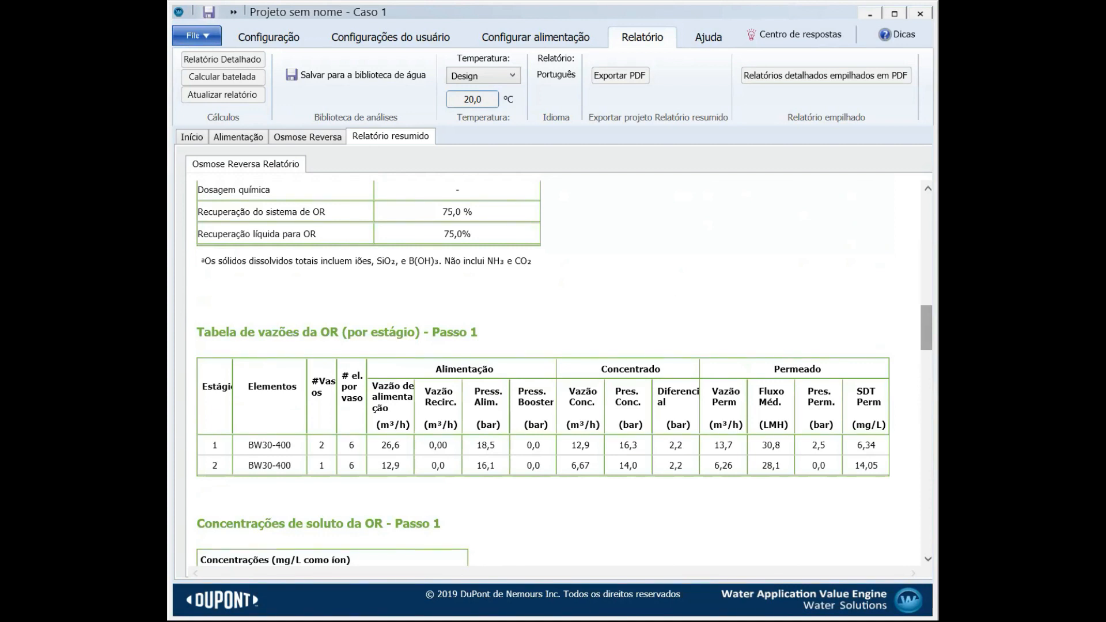
pyautogui.moveTo(927, 328); pyautogui.dragTo(927, 405)
pyautogui.scroll(-10, 611, 450)
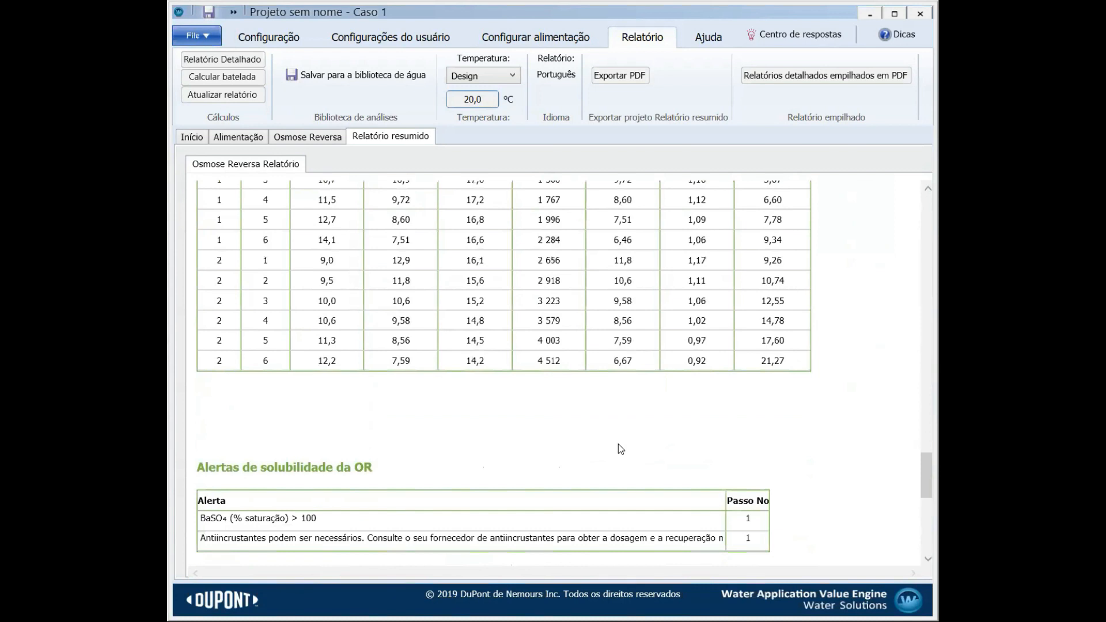
pyautogui.scroll(-5, 620, 443)
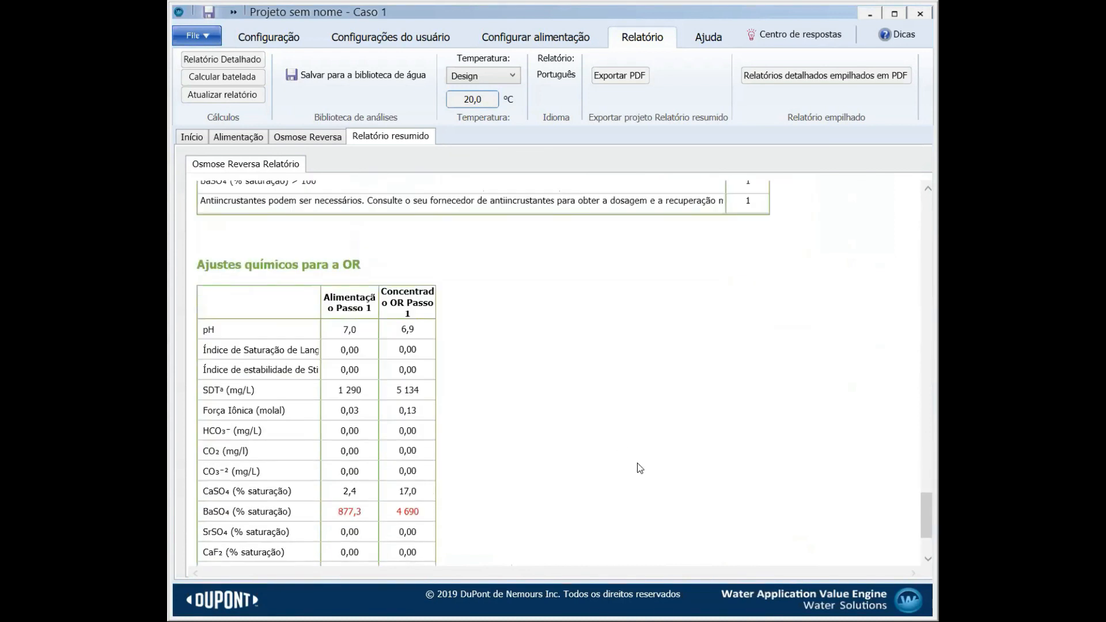
pyautogui.moveTo(925, 517); pyautogui.dragTo(915, 262)
pyautogui.scroll(-11, 767, 466)
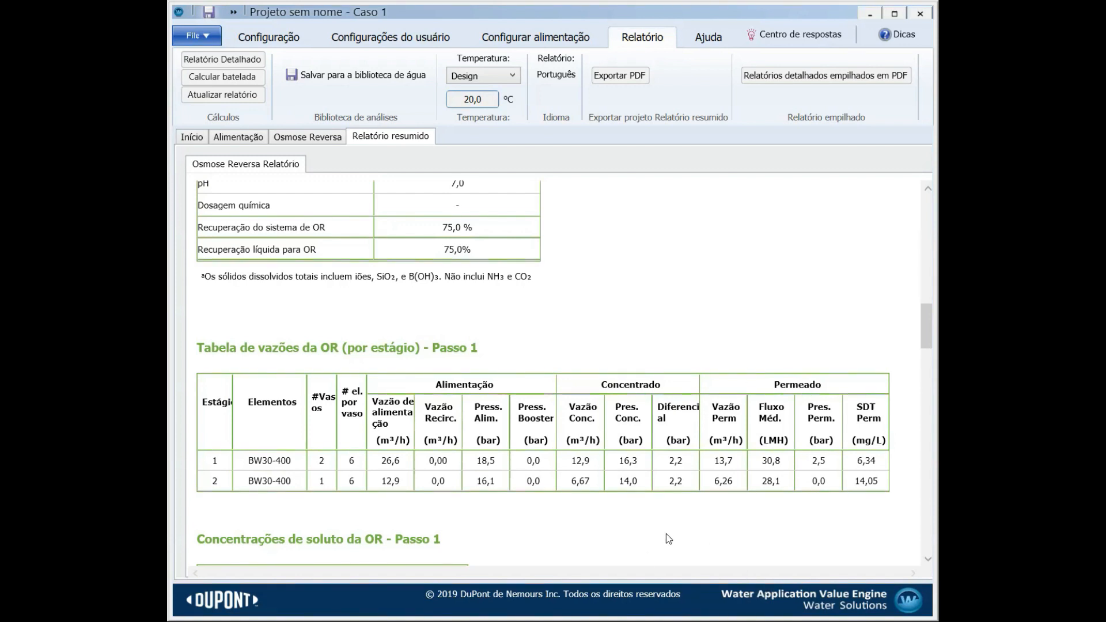
# Scroll back up to the Passo 1 diagram and stream table showing 20,0 m³/h product at 8,75 mg/L
pyautogui.scroll(2, 595, 527)
pyautogui.scroll(1, 595, 528)
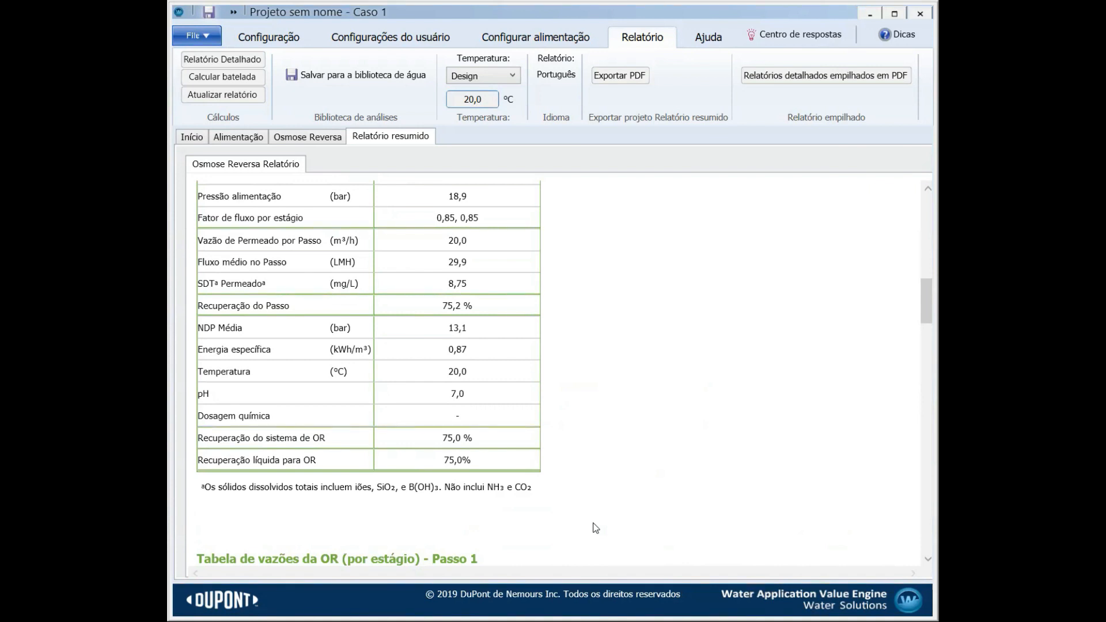
pyautogui.scroll(15, 596, 528)
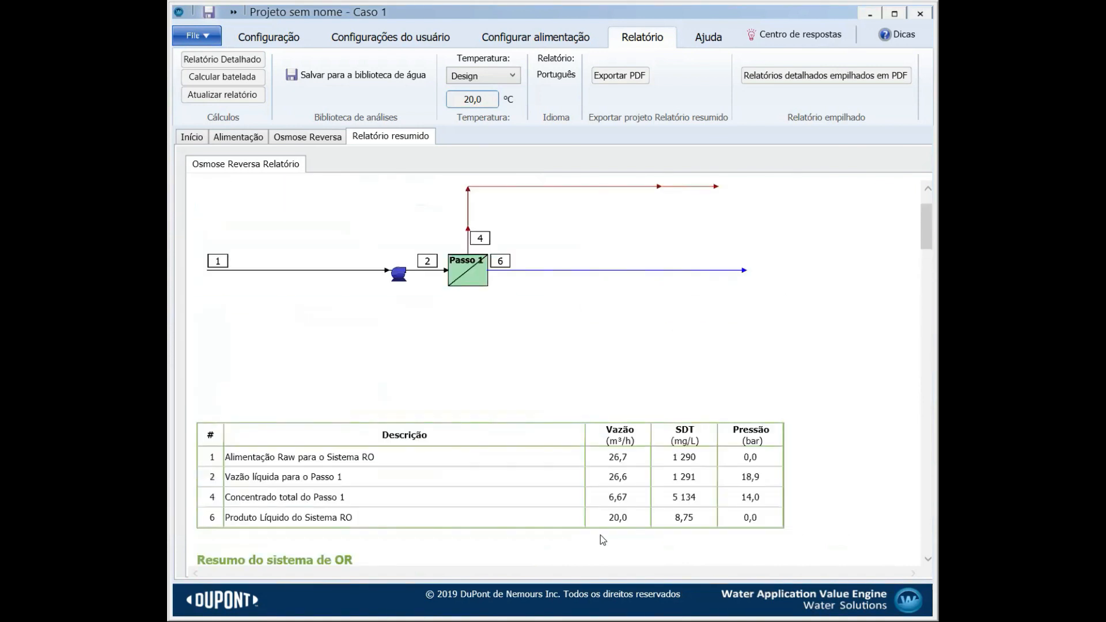
pyautogui.scroll(-3, 579, 507)
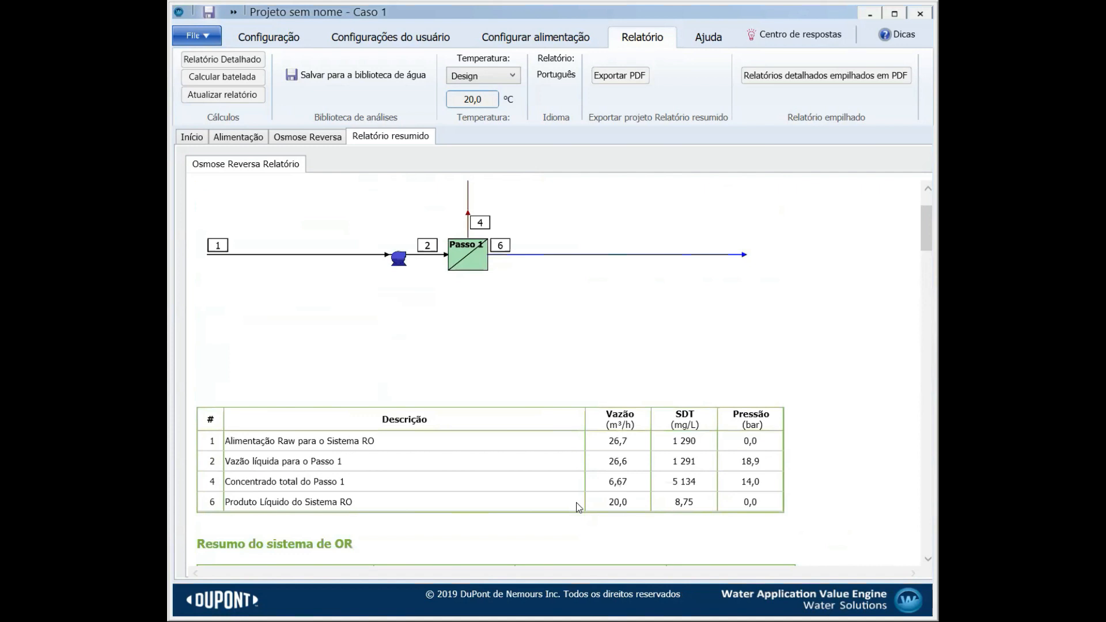